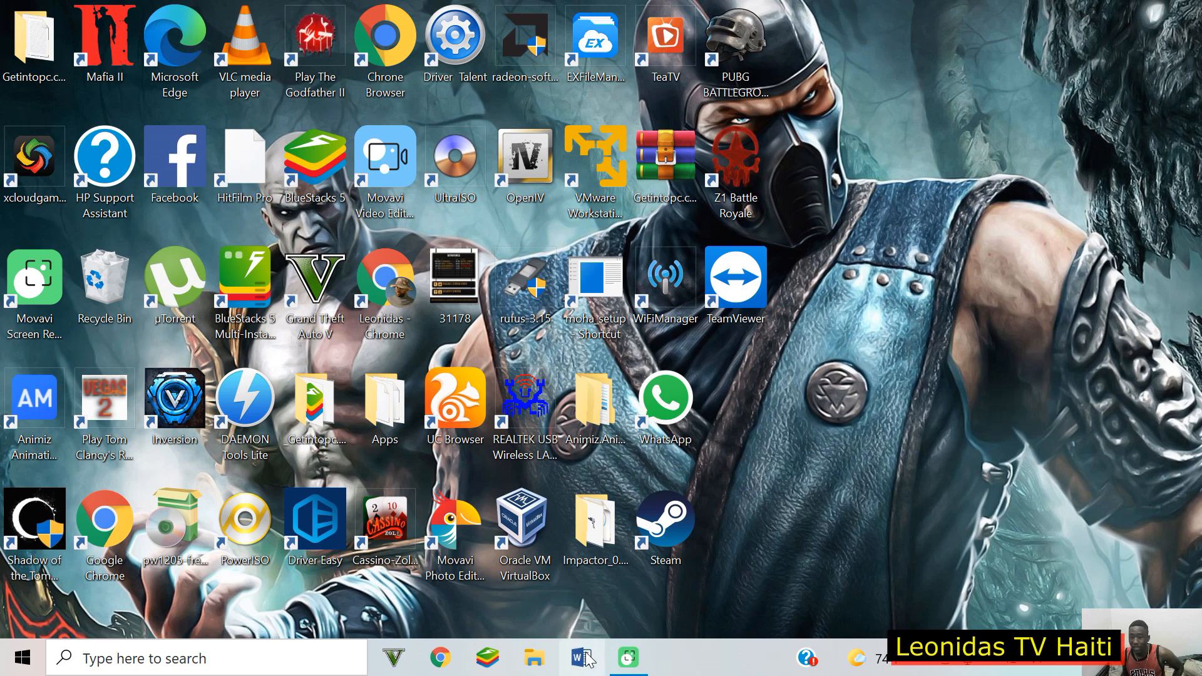
Step: Launch Word, dismiss the activation wizard and create a blank document
left_click(582, 657)
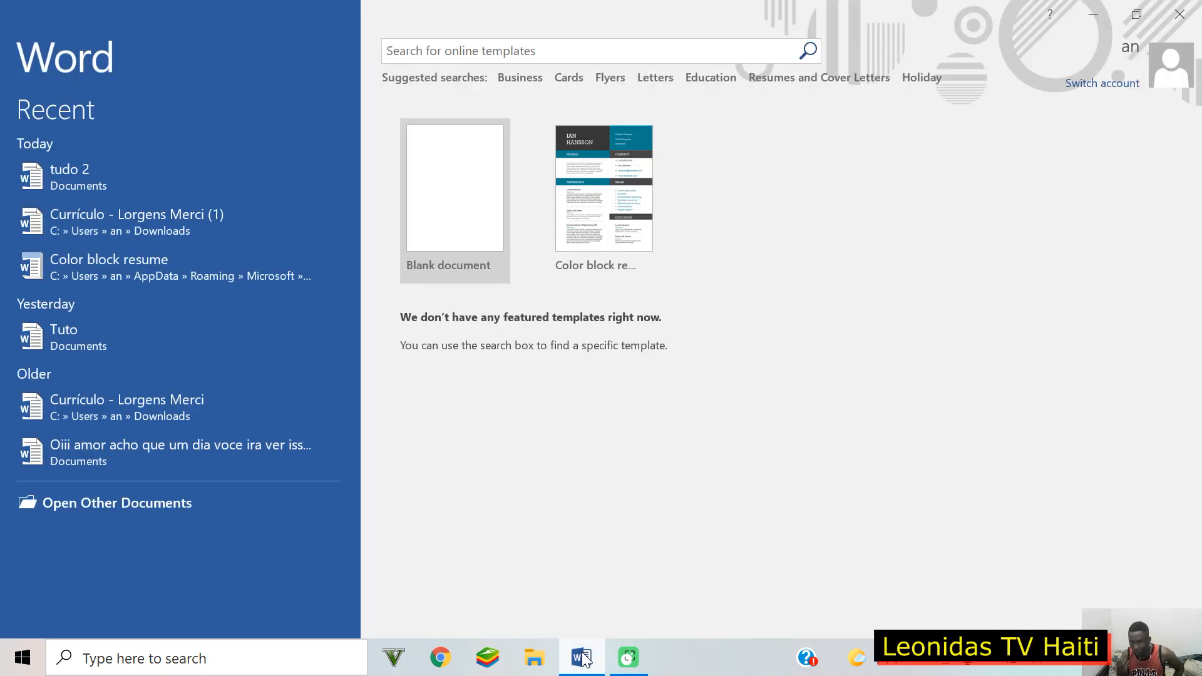
left_click(805, 523)
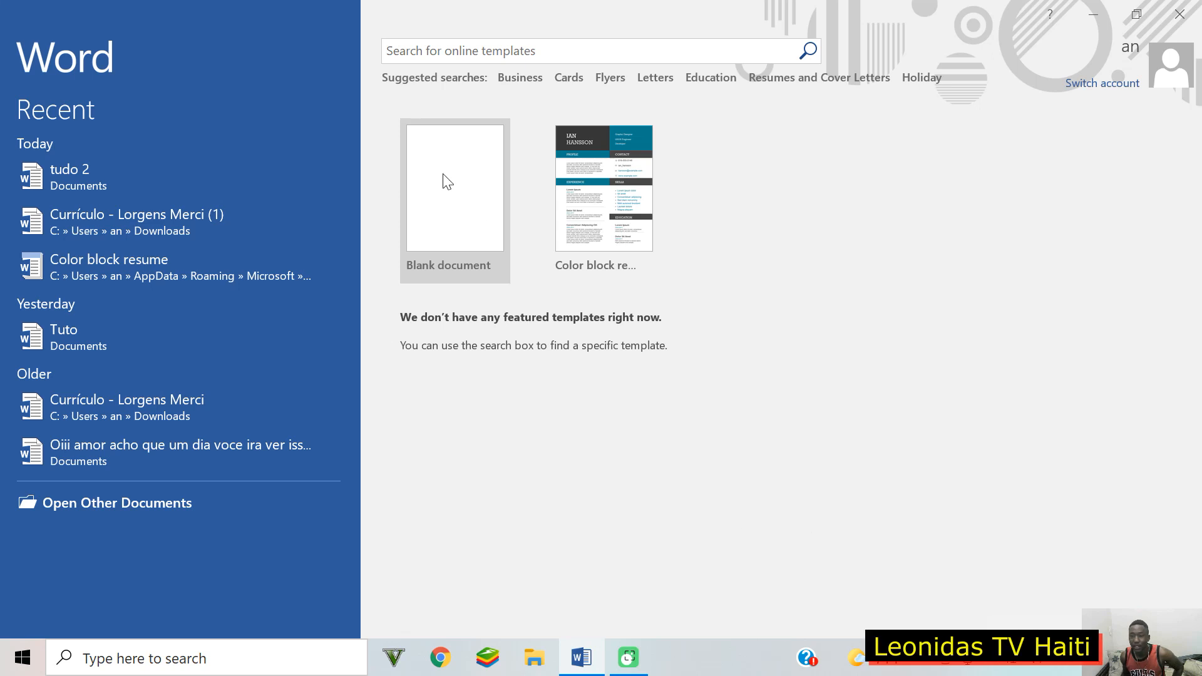
left_click(445, 229)
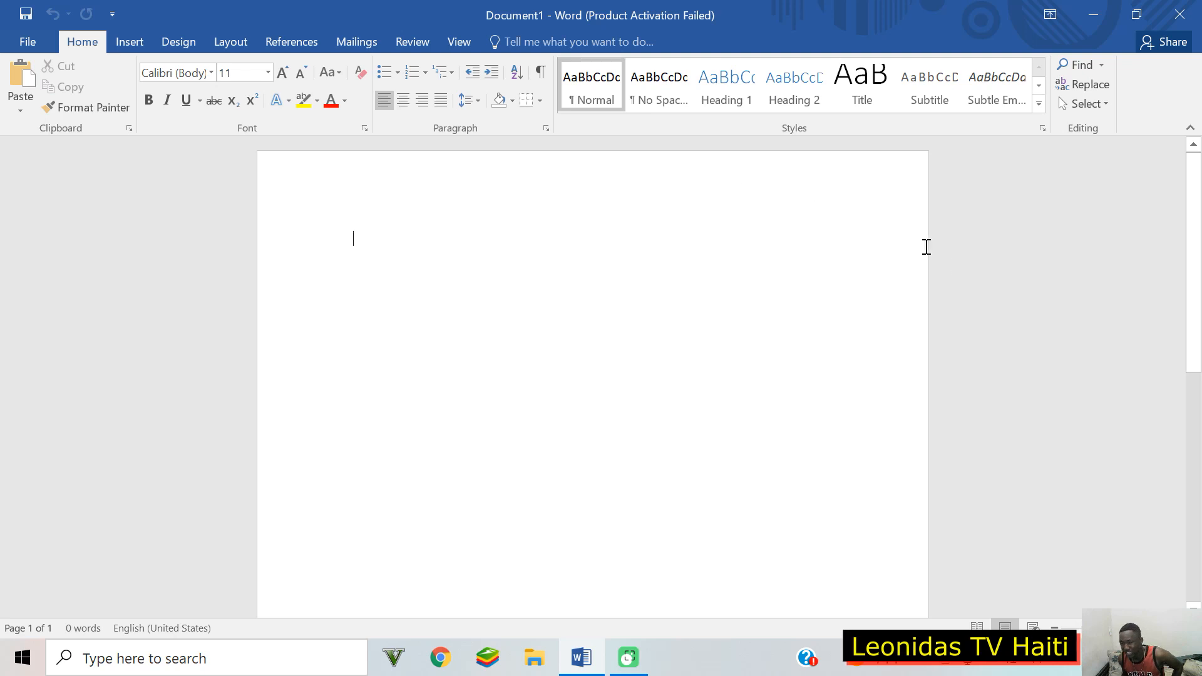
Step: Show the File page listing recently used documents
scroll(619, 253, "down", 1)
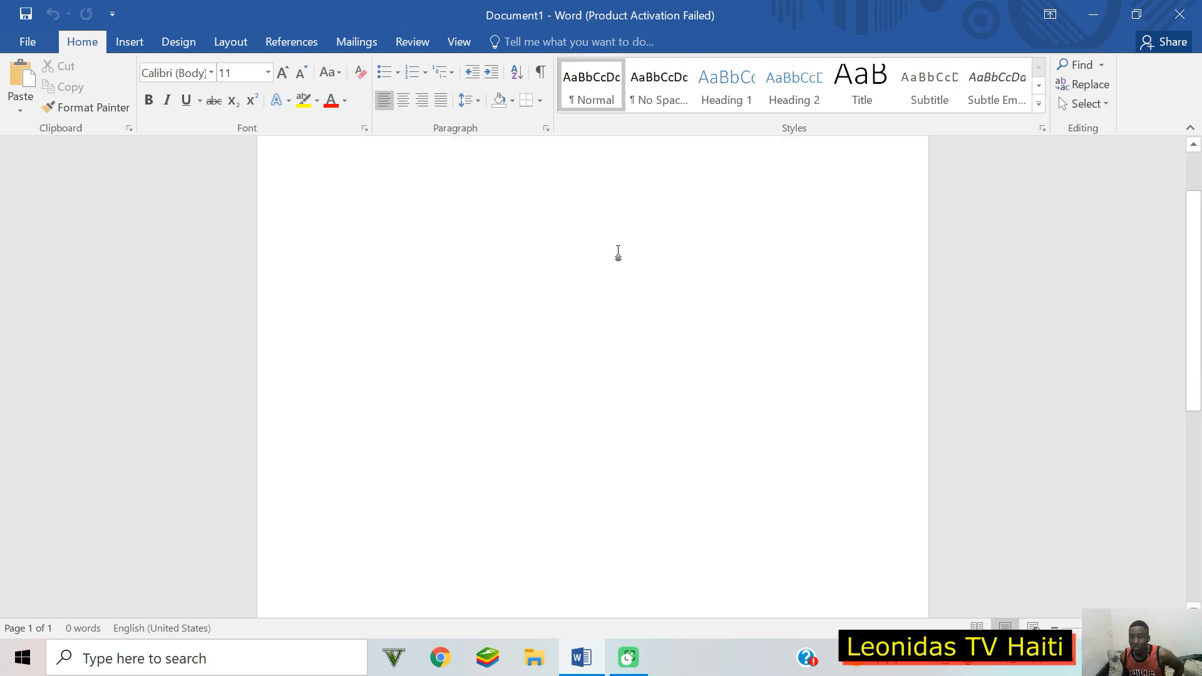
scroll(629, 212, "up", 1)
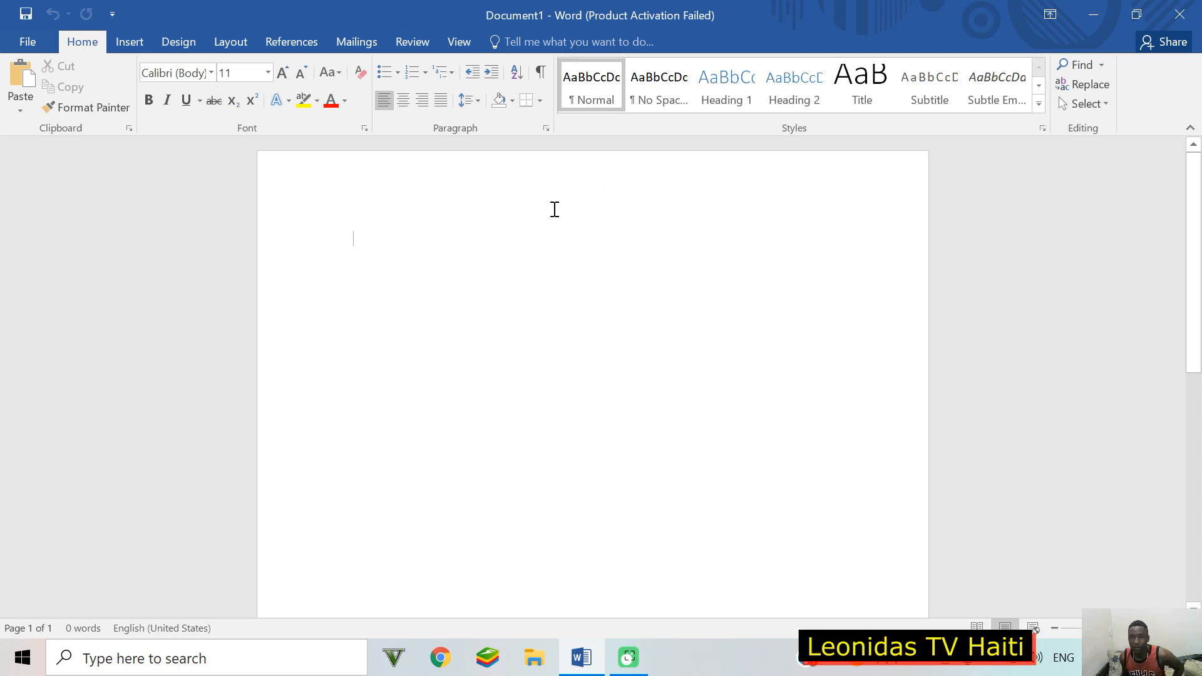
left_click(32, 39)
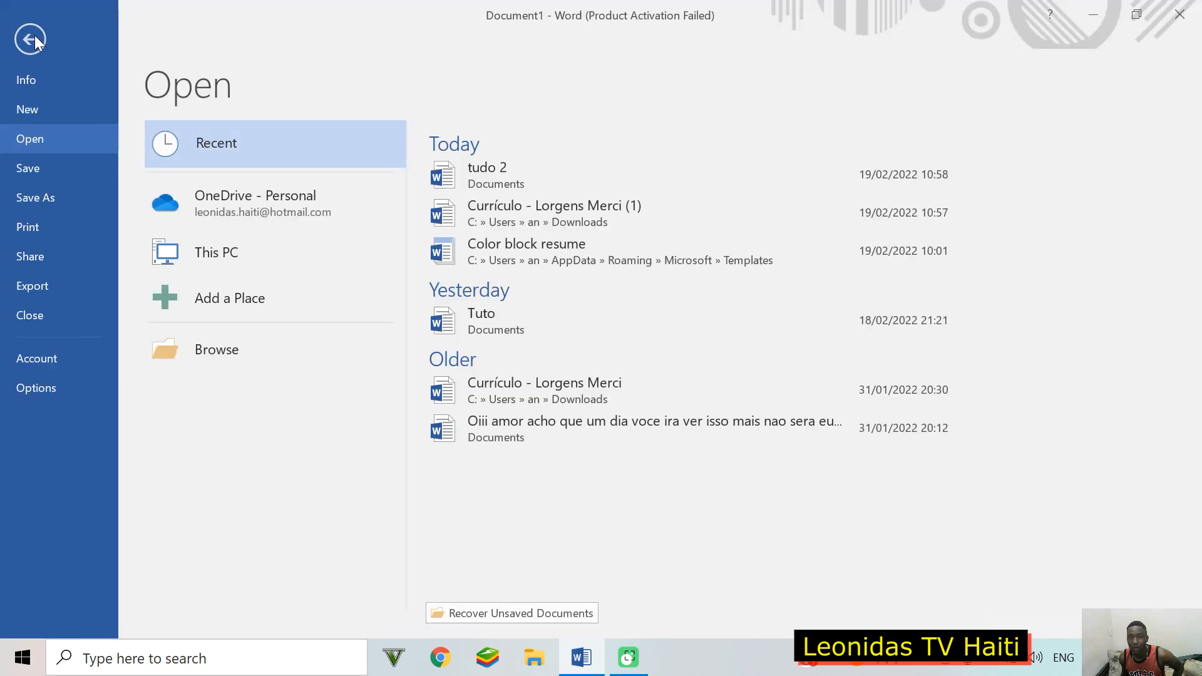
Step: Search online templates for 'resume' and create a document from Color block resume
left_click(36, 110)
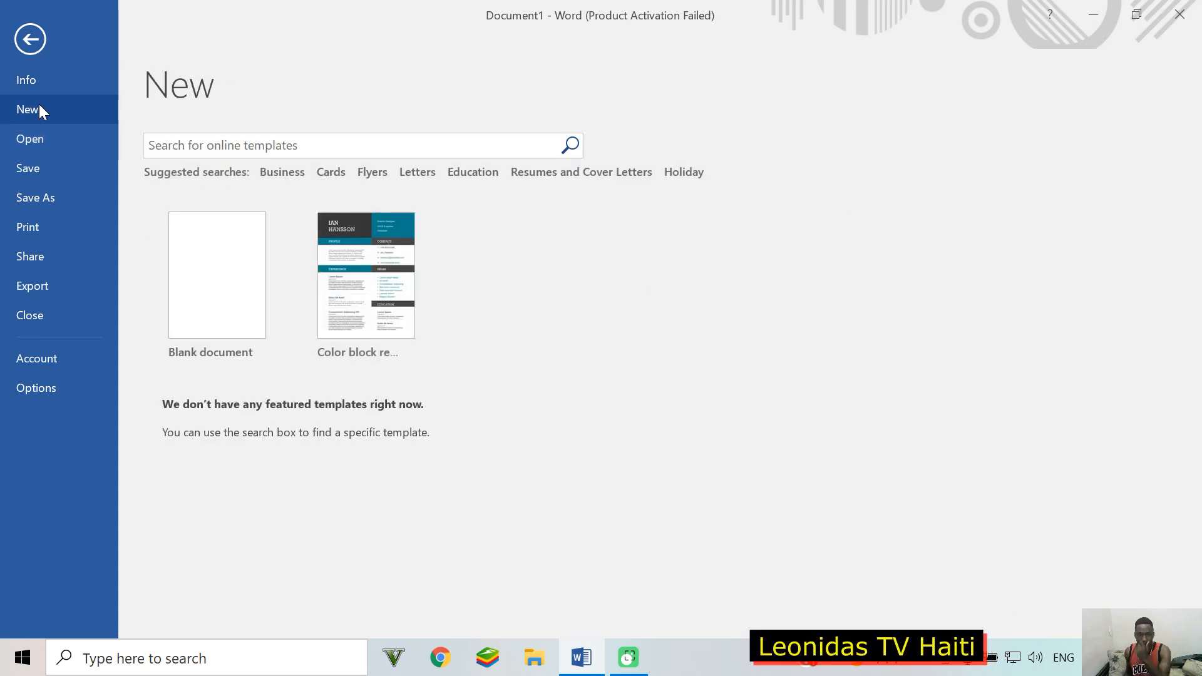
left_click(262, 149)
type("resume")
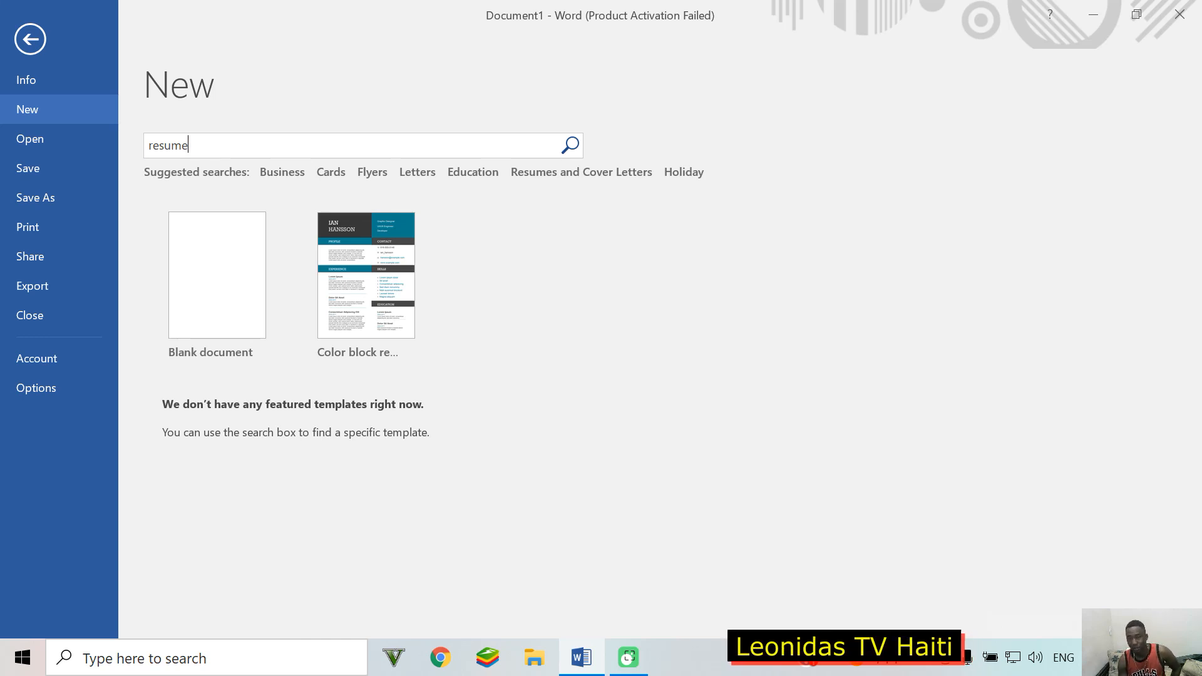
key("Return")
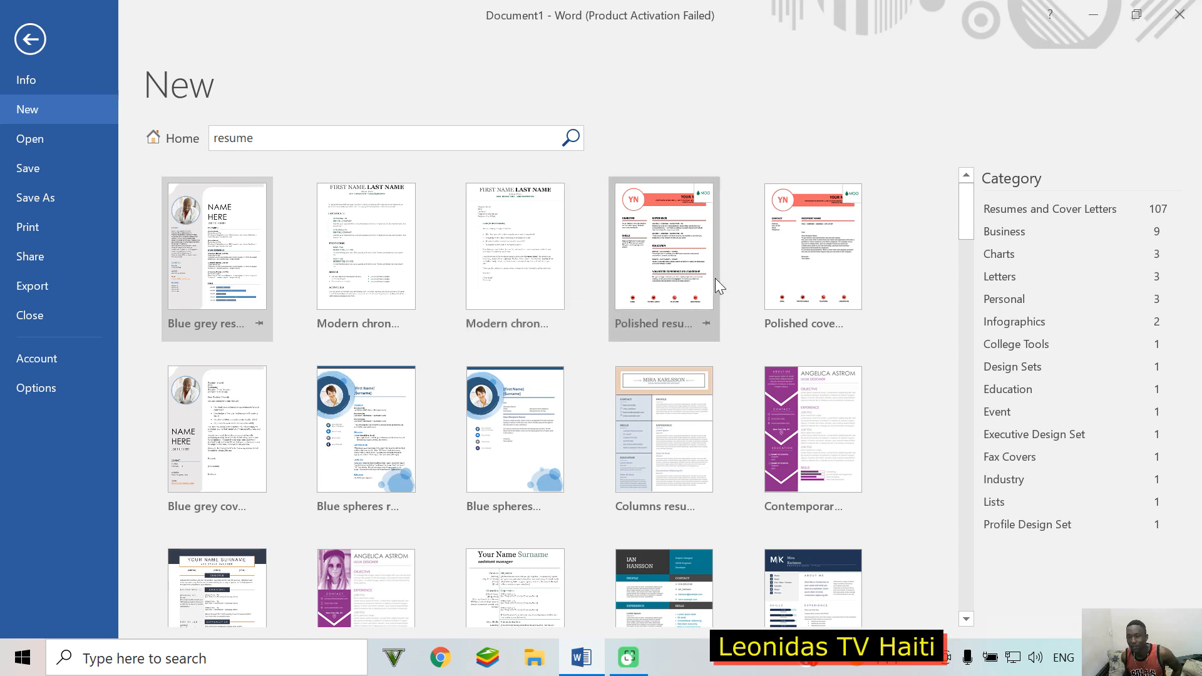
scroll(720, 280, "down", 3)
scroll(761, 352, "down", 3)
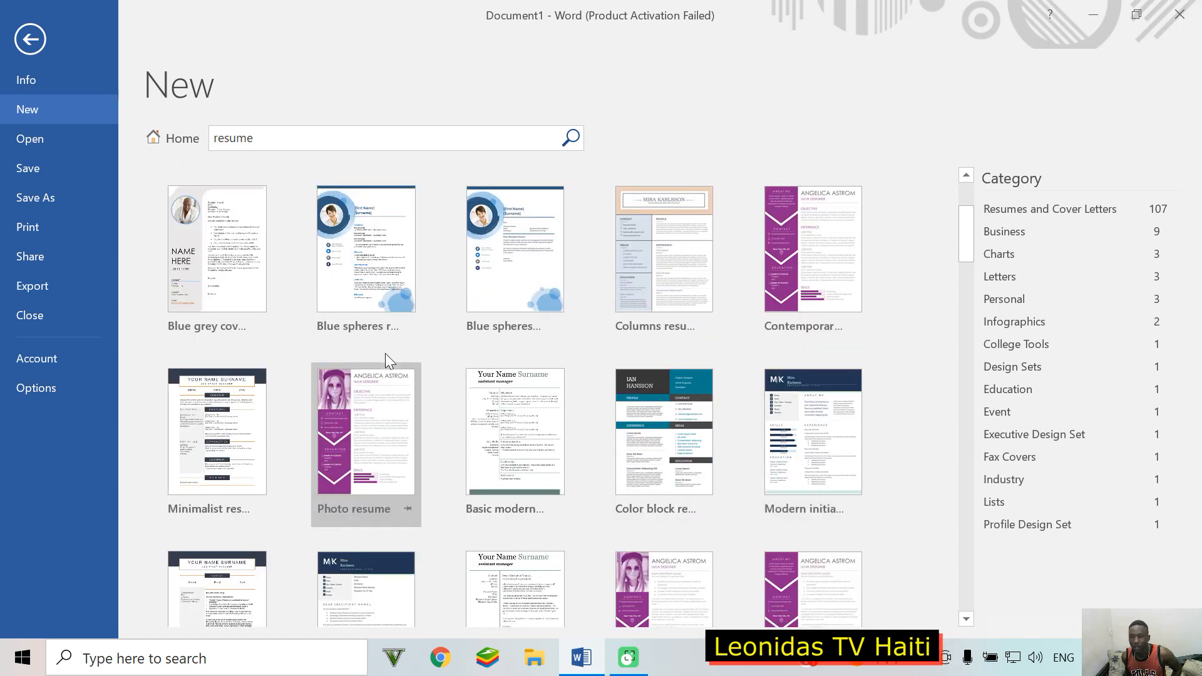
scroll(384, 354, "down", 3)
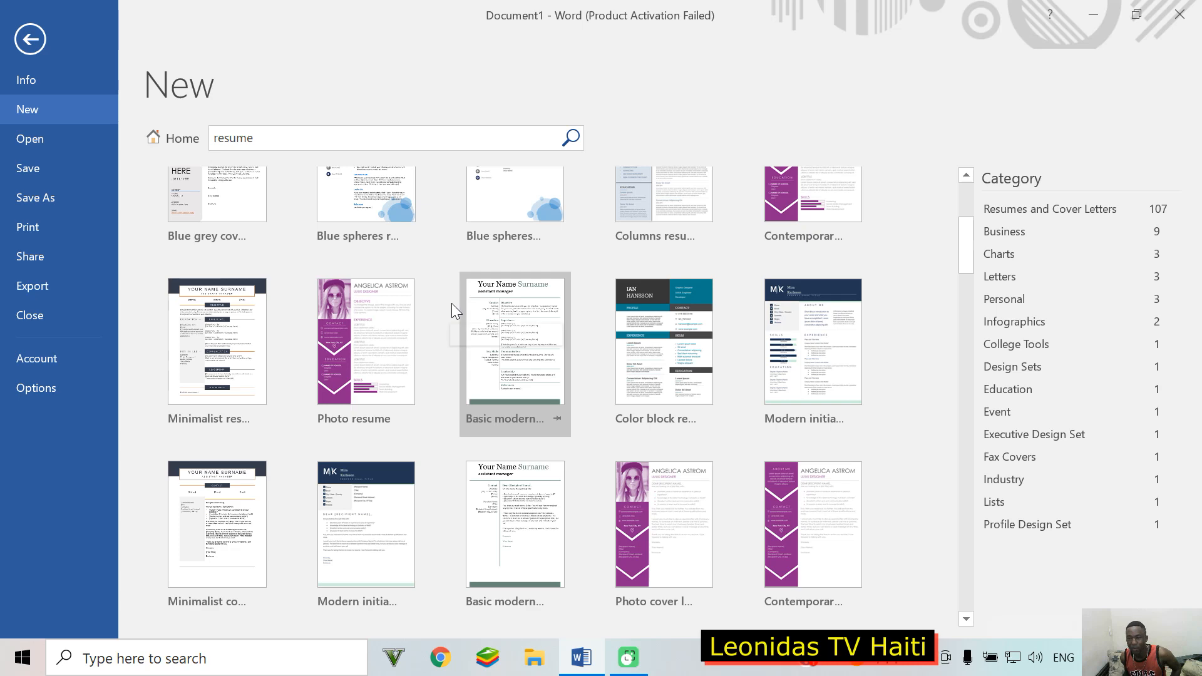
left_click(665, 343)
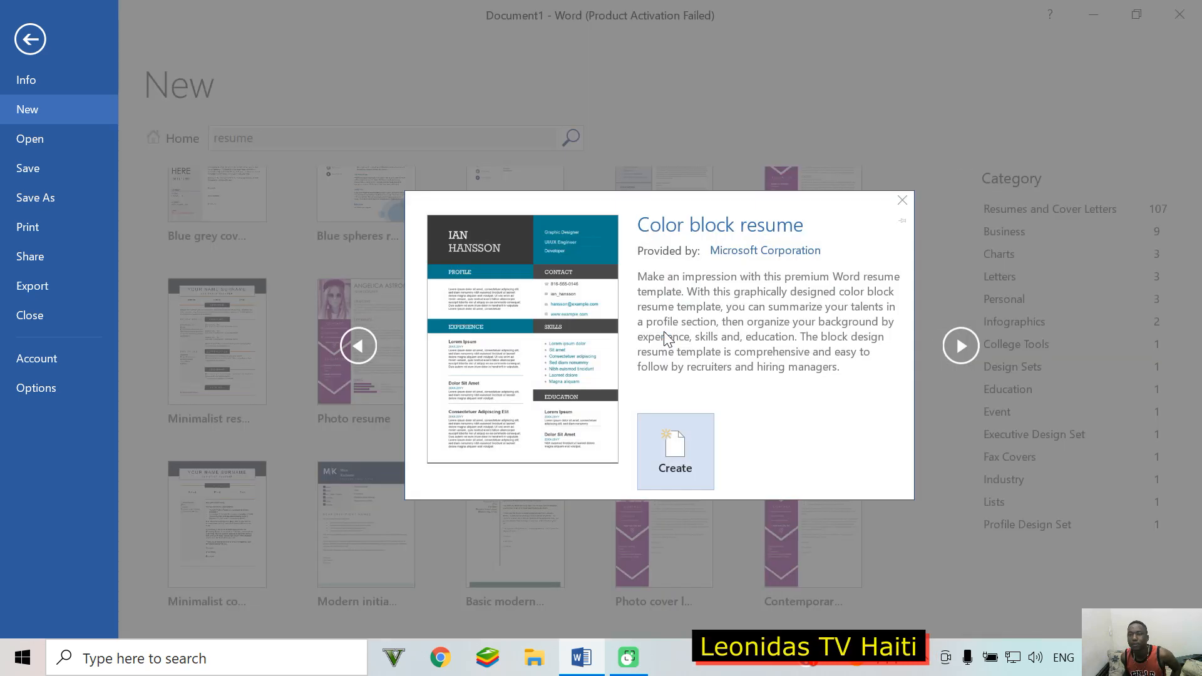
left_click(677, 435)
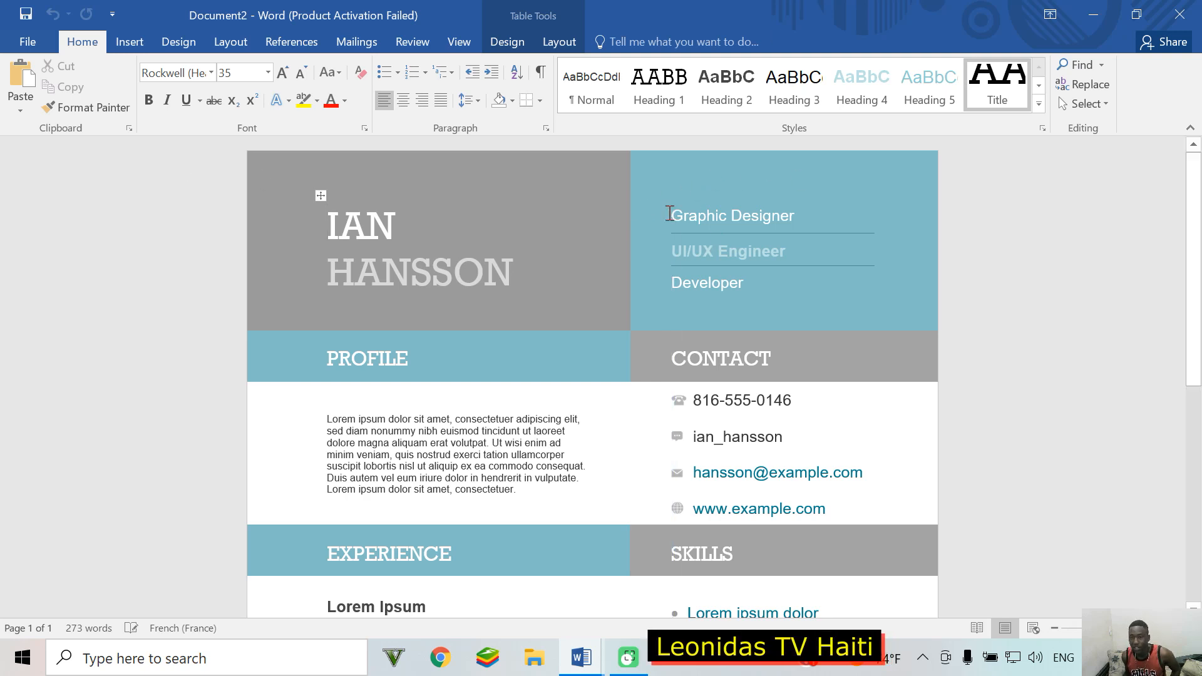
Step: Try the Heading 5 style on the placeholder name IAN in the new résumé
left_click(918, 107)
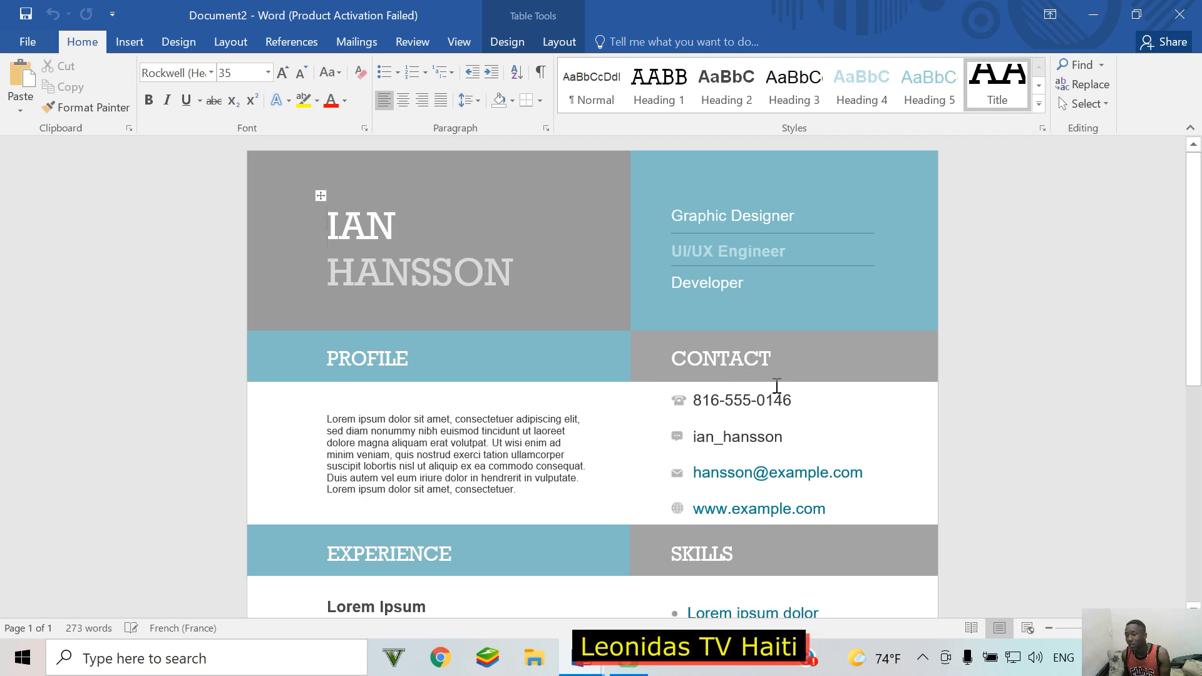
scroll(776, 386, "down", 3)
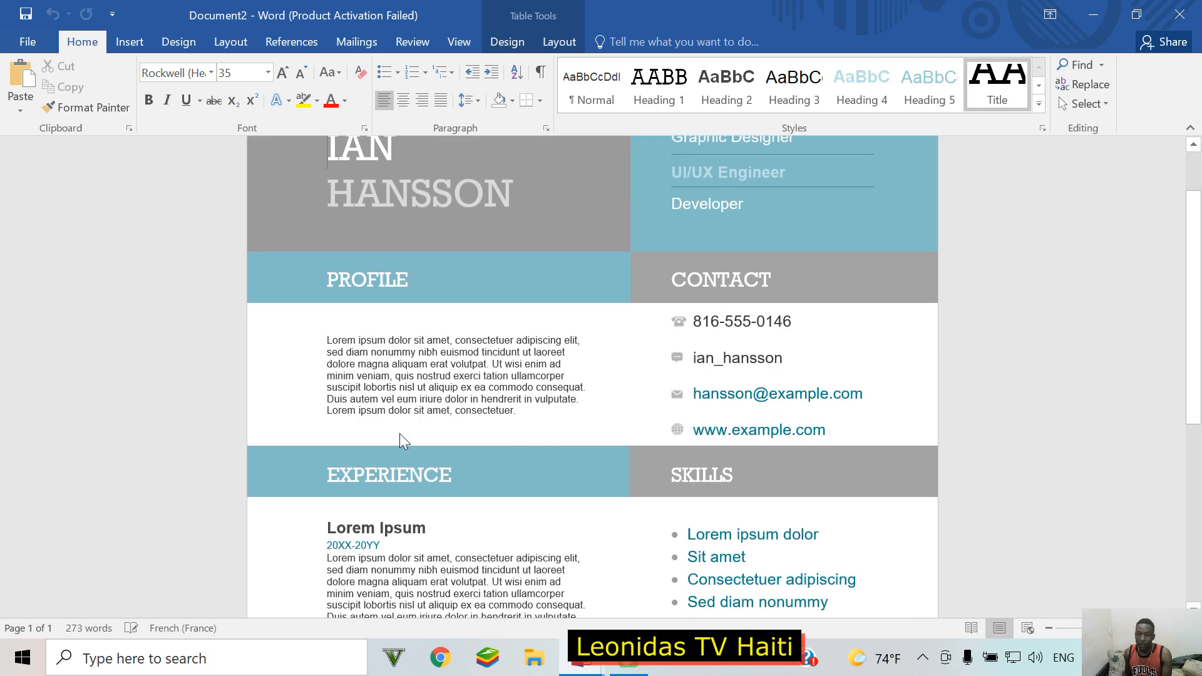
scroll(438, 445, "down", 3)
scroll(375, 461, "down", 2)
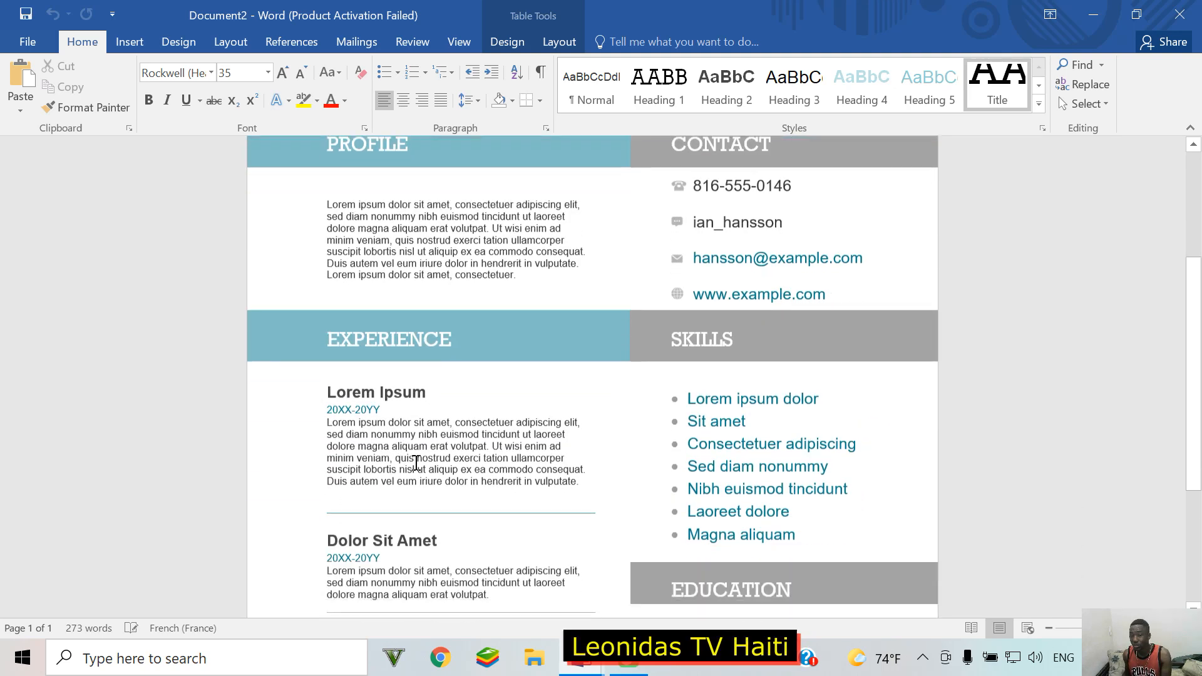
scroll(416, 462, "down", 7)
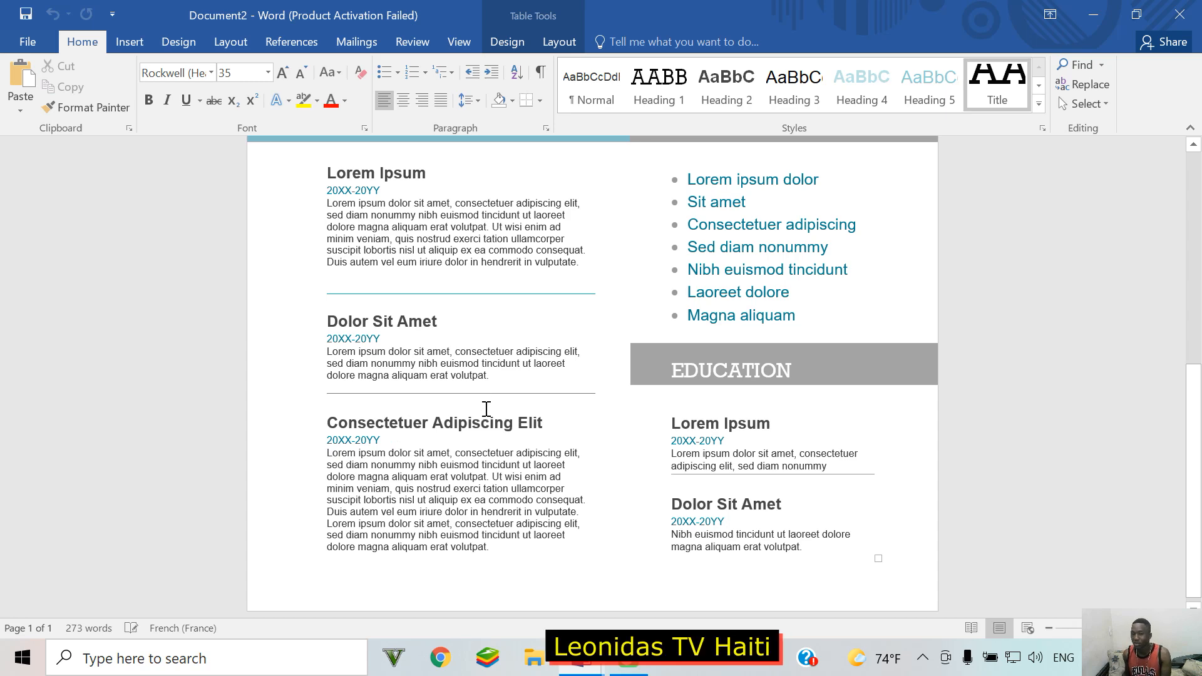
scroll(589, 451, "up", 3)
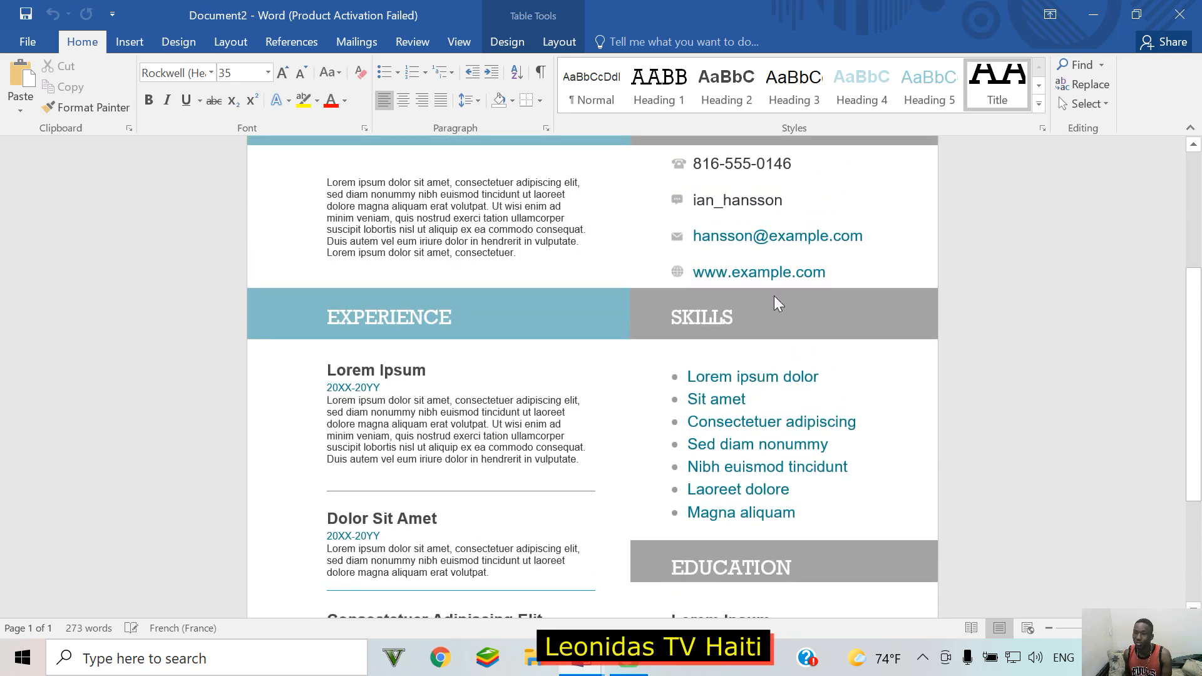
scroll(777, 302, "up", 2)
scroll(764, 189, "up", 1)
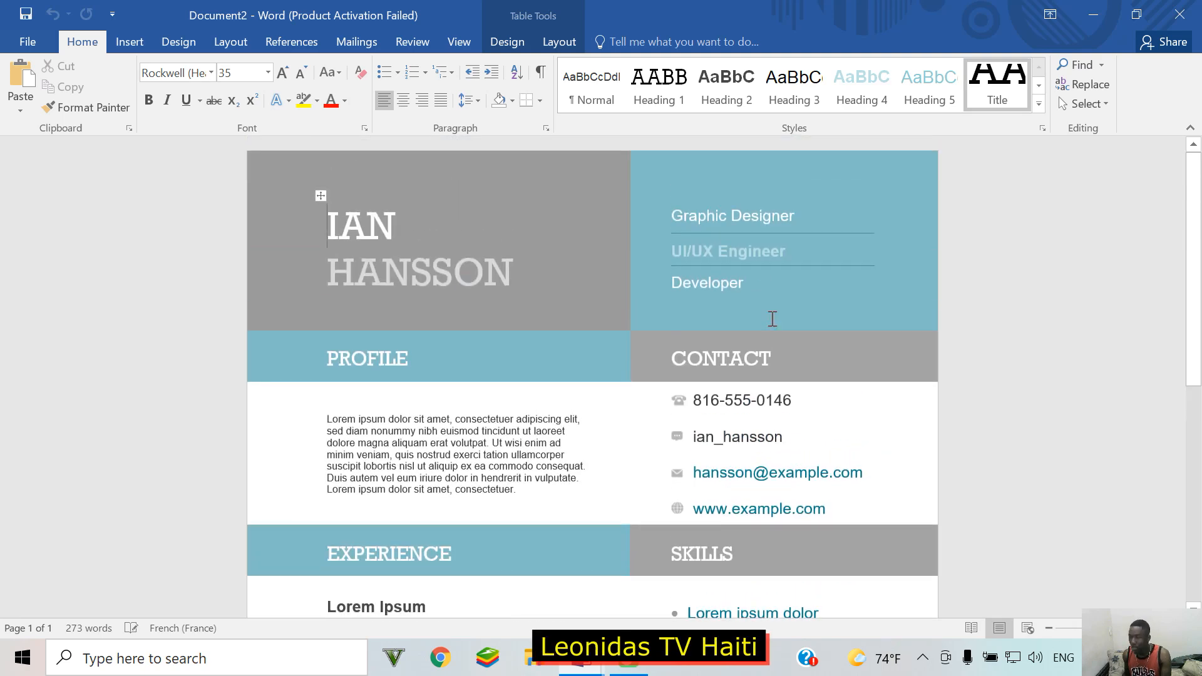
scroll(770, 322, "down", 3)
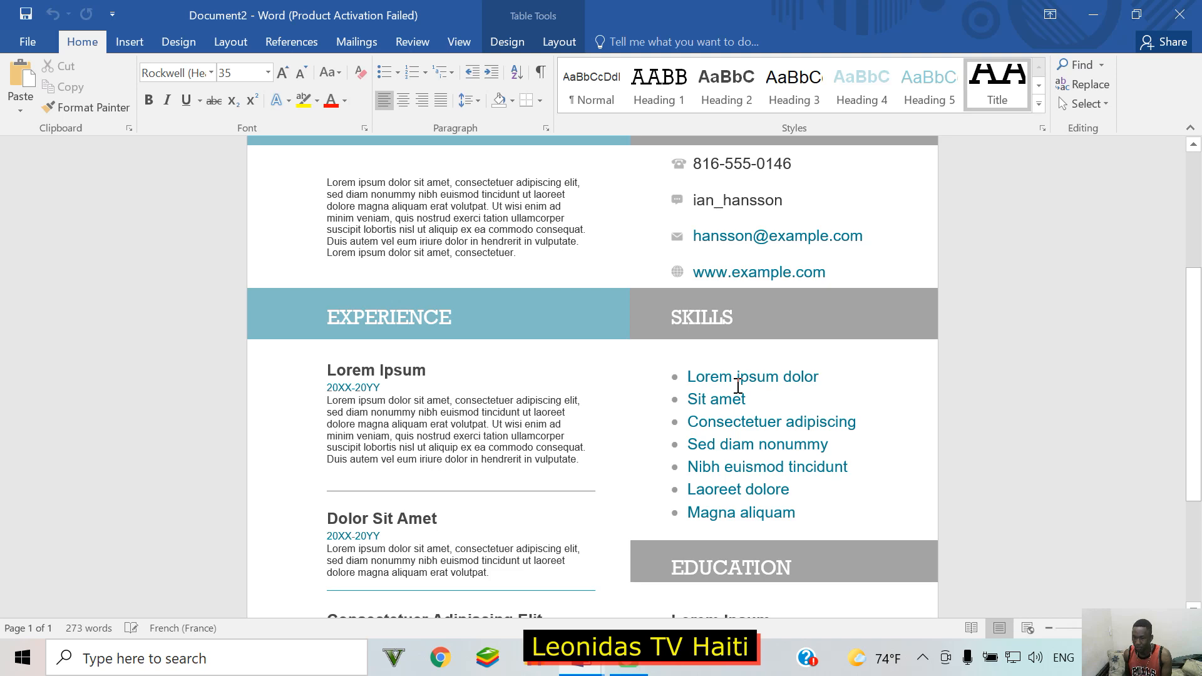
scroll(738, 386, "down", 2)
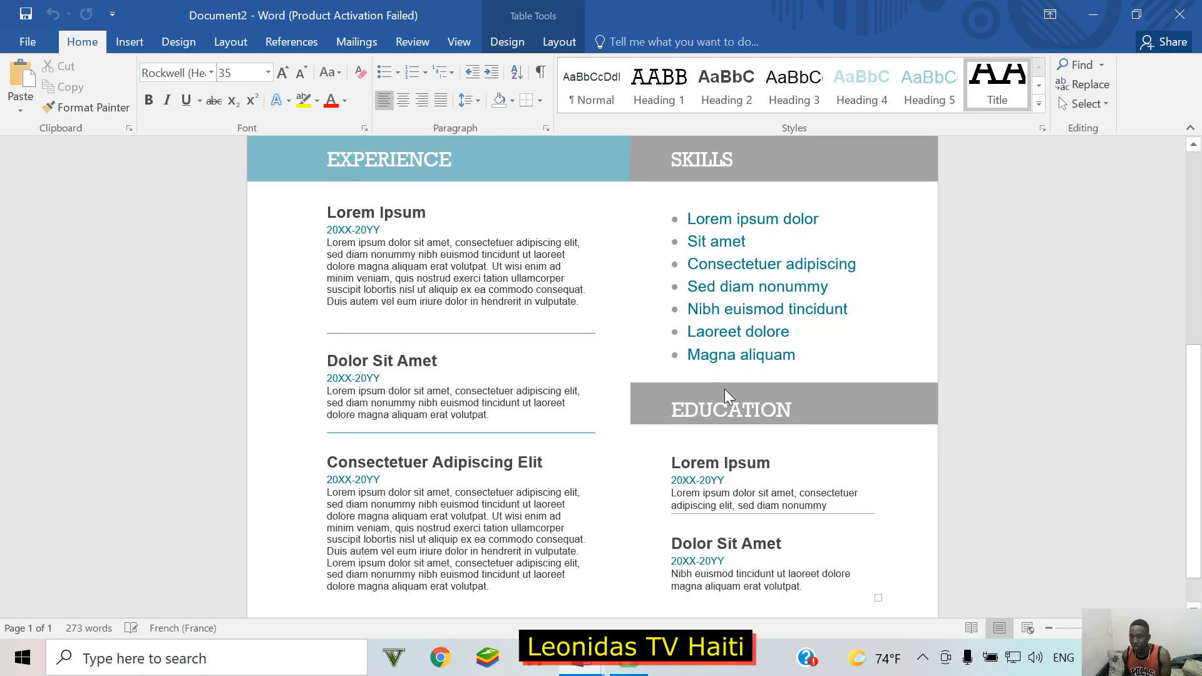
scroll(729, 420, "down", 1)
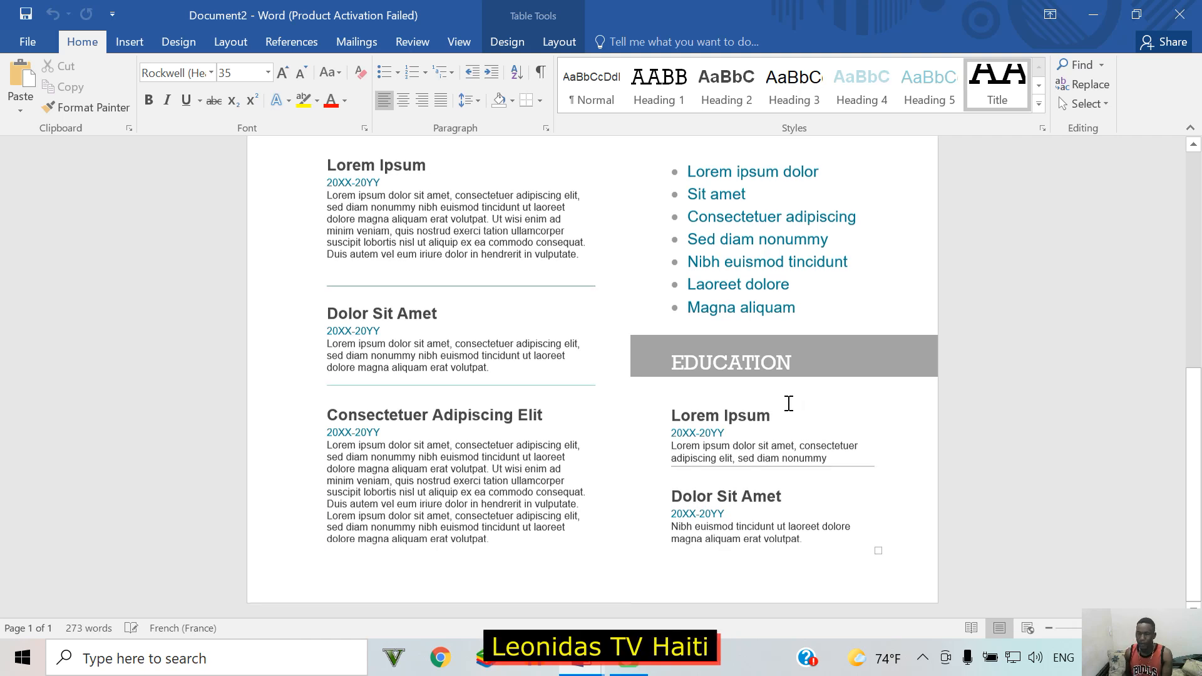
scroll(789, 404, "up", 6)
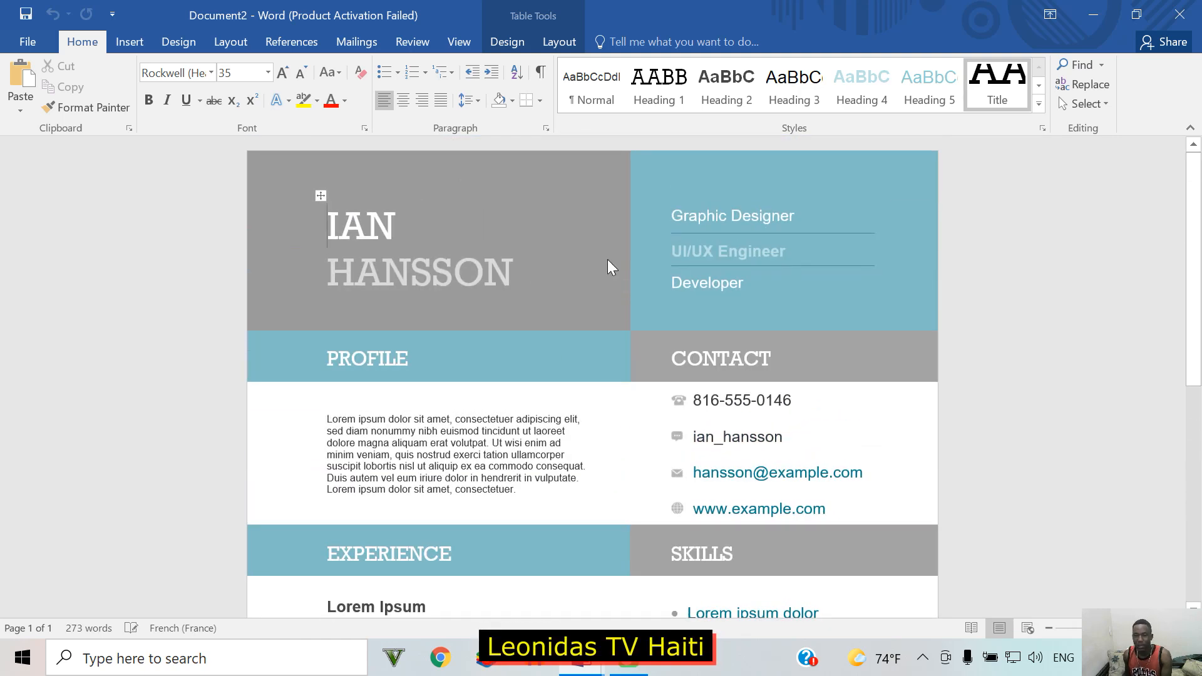
Step: Replace the placeholder first name and surname in the résumé title with the person's own name
double_click(425, 223)
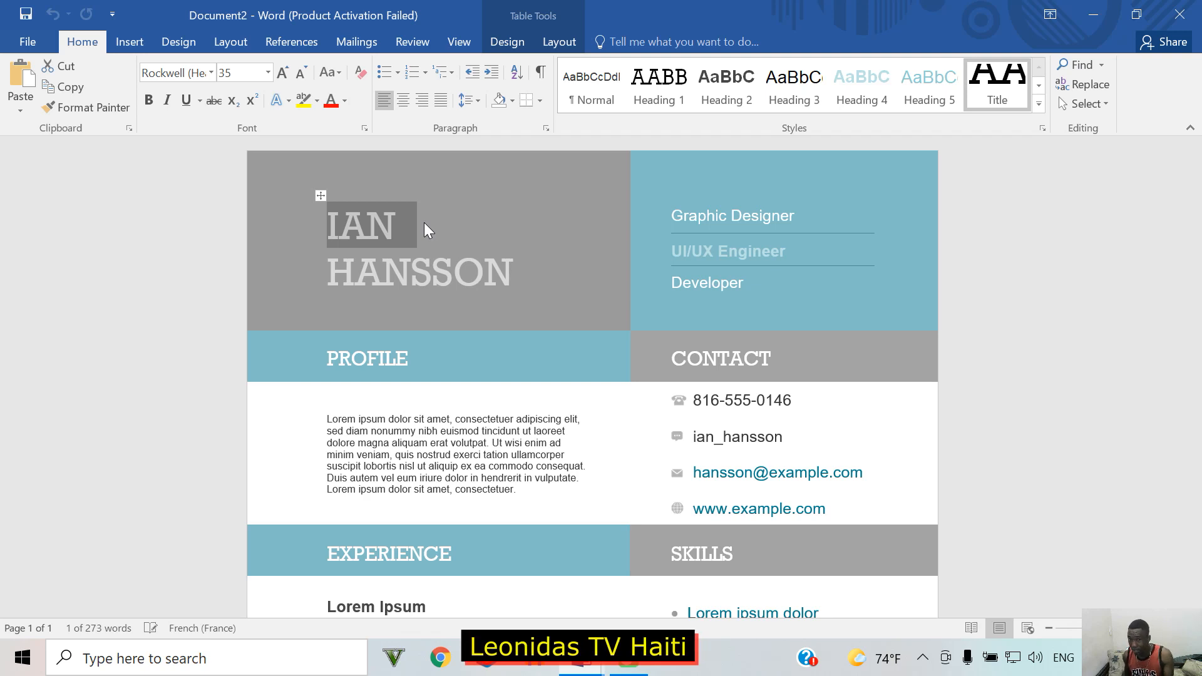
left_click(408, 439)
double_click(392, 224)
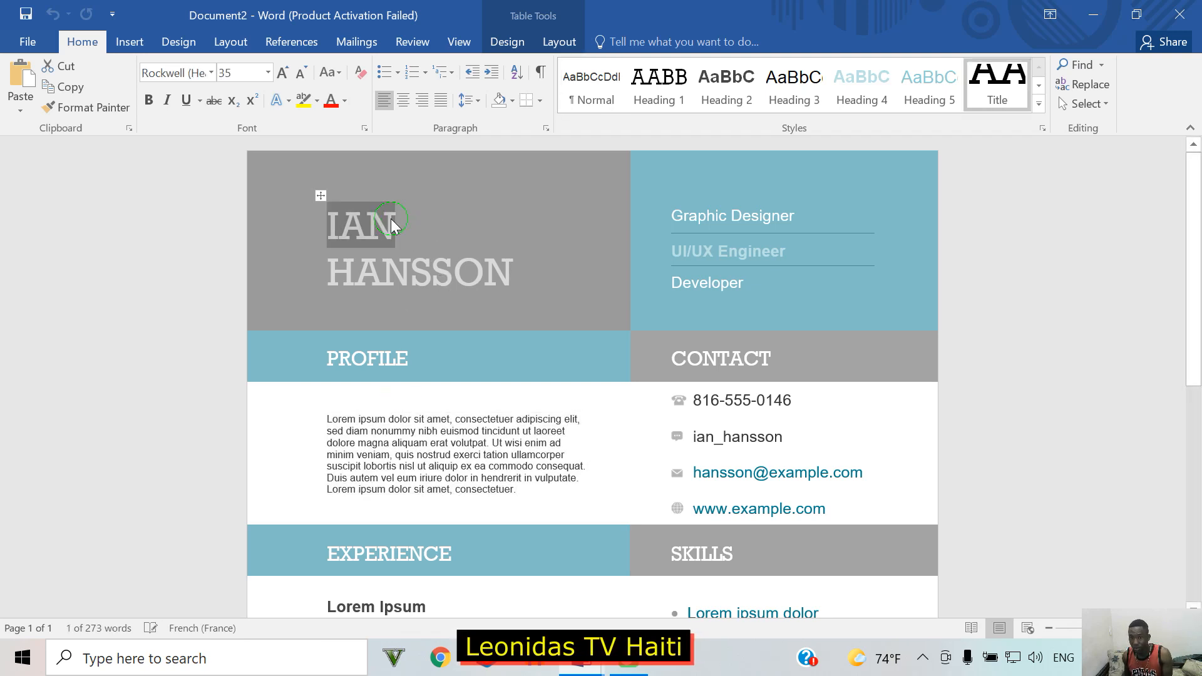
left_click(422, 432)
double_click(375, 224)
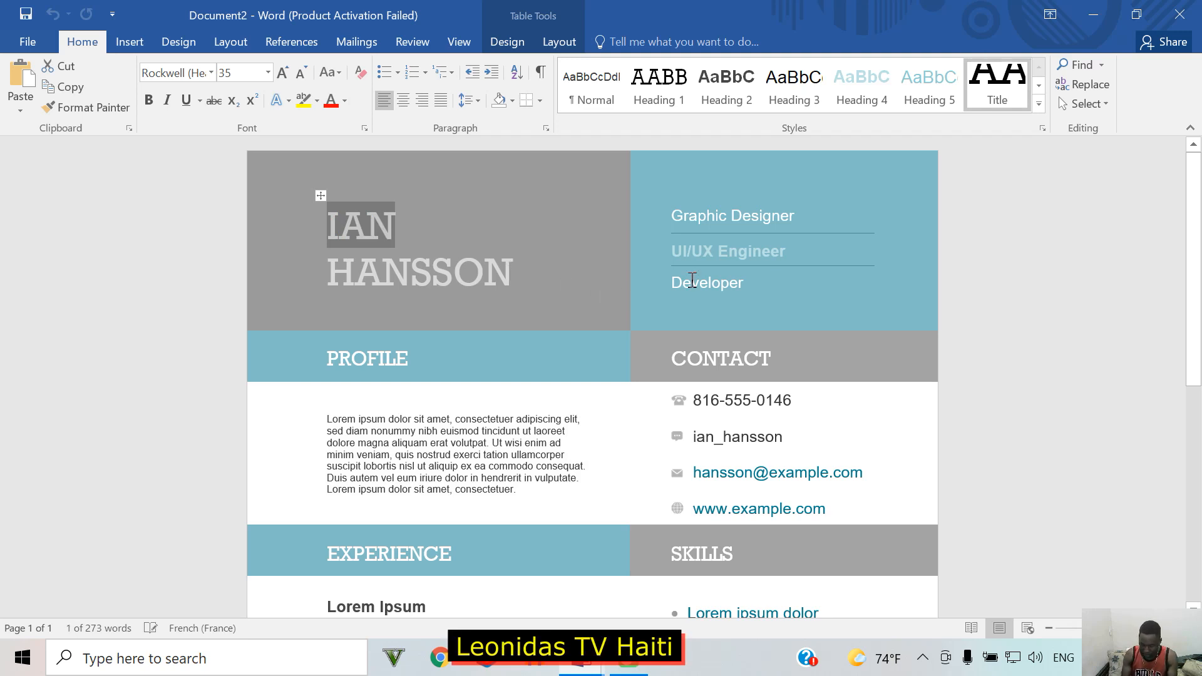
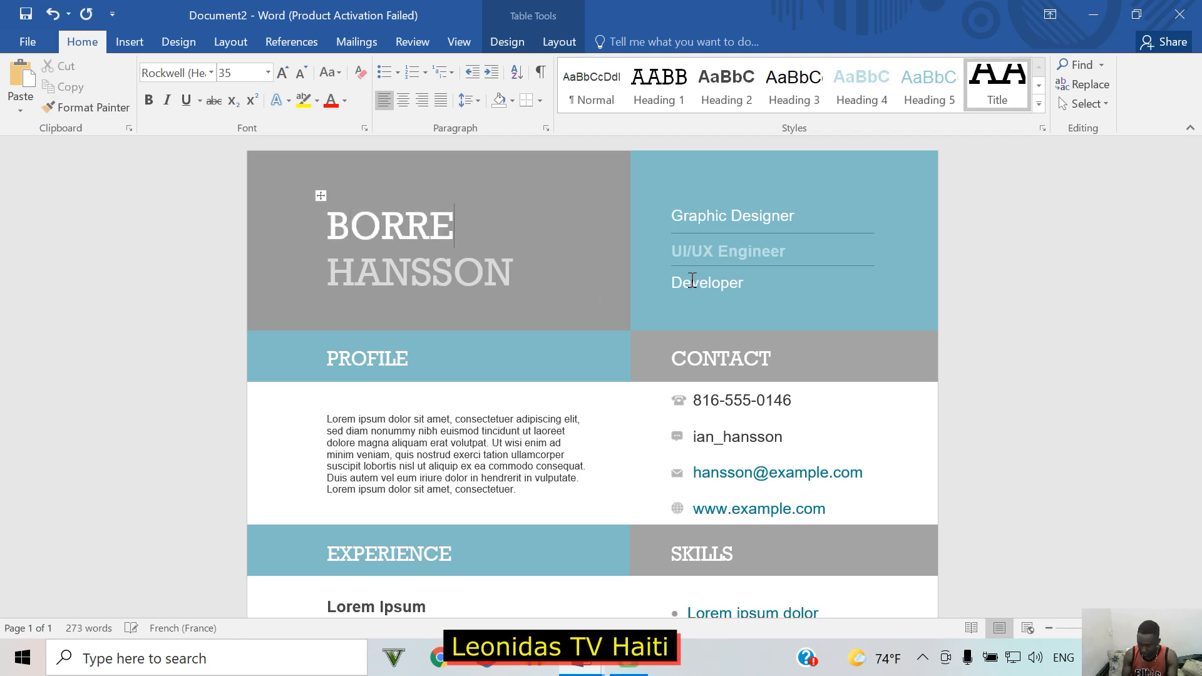
scroll(657, 357, "down", 1)
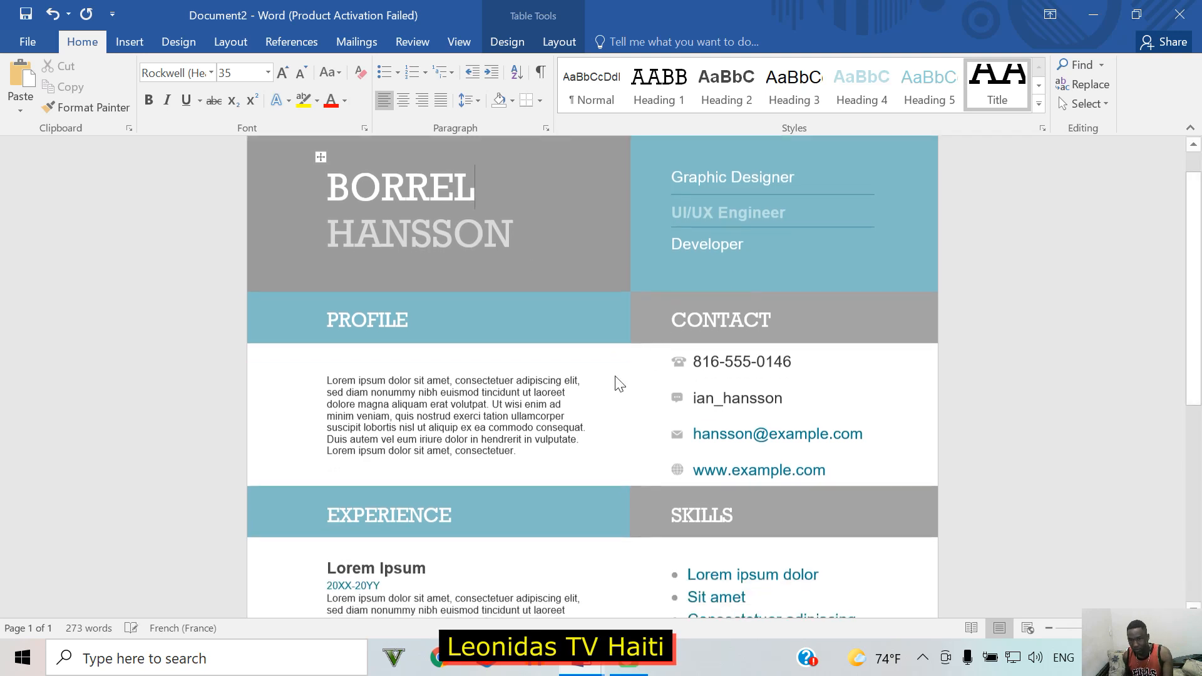
double_click(470, 233)
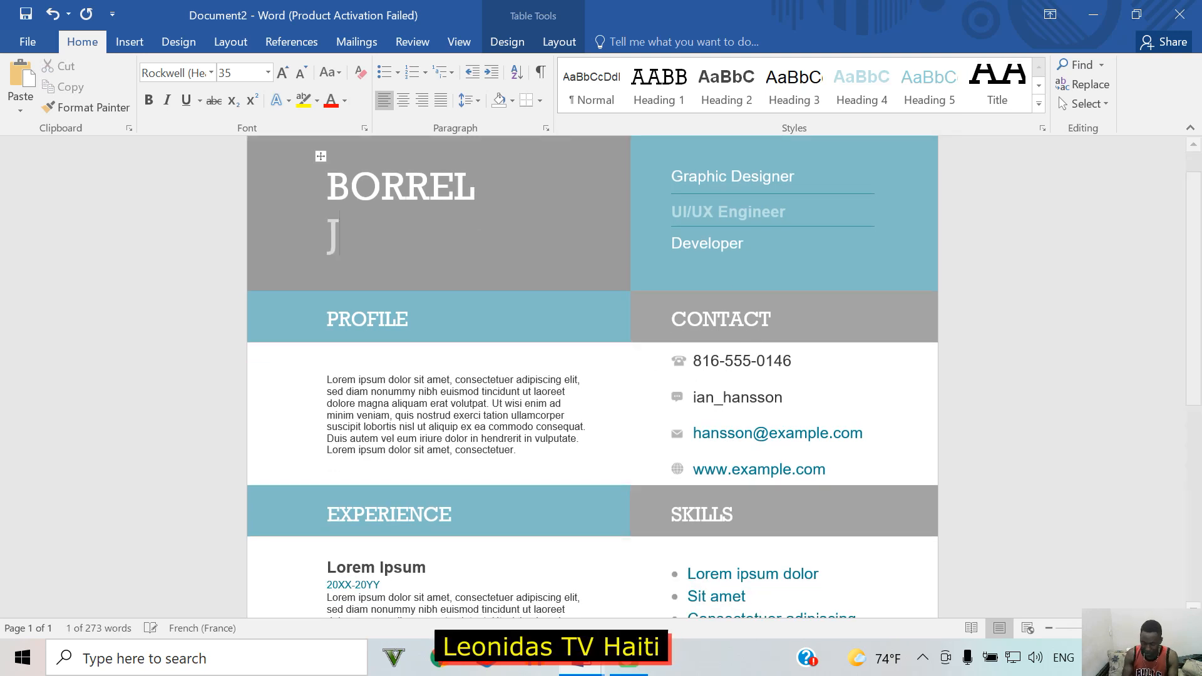
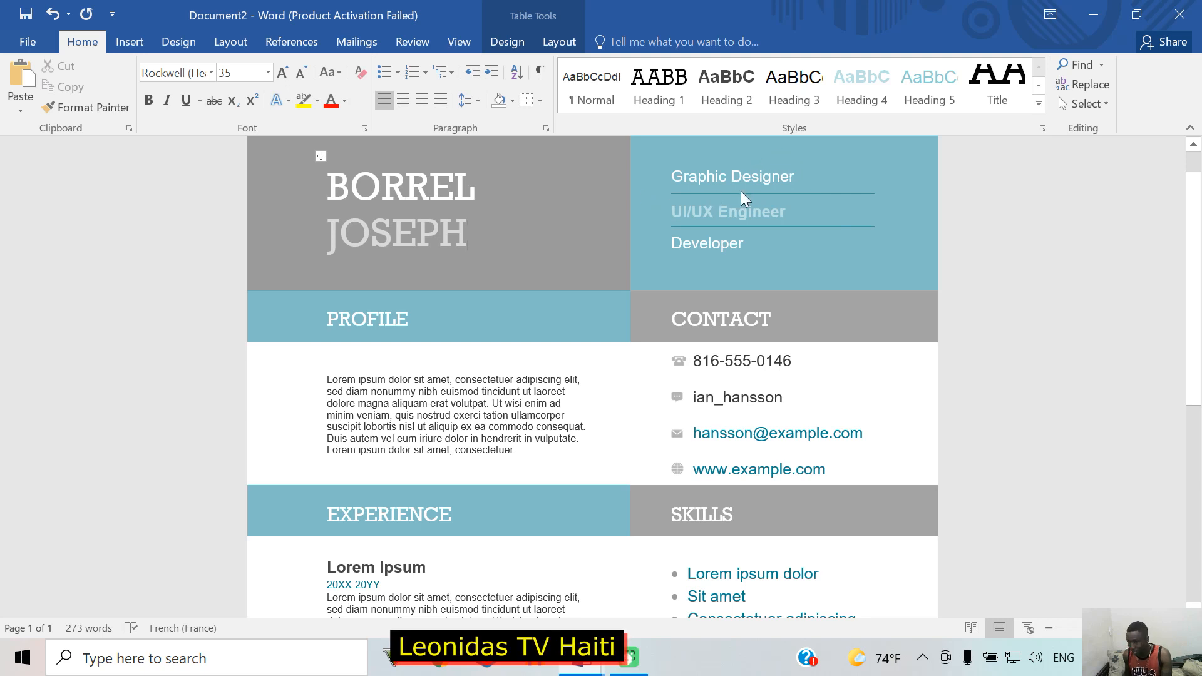
Step: Replace the sample phone number in the Contact section with the person's own number
triple_click(765, 182)
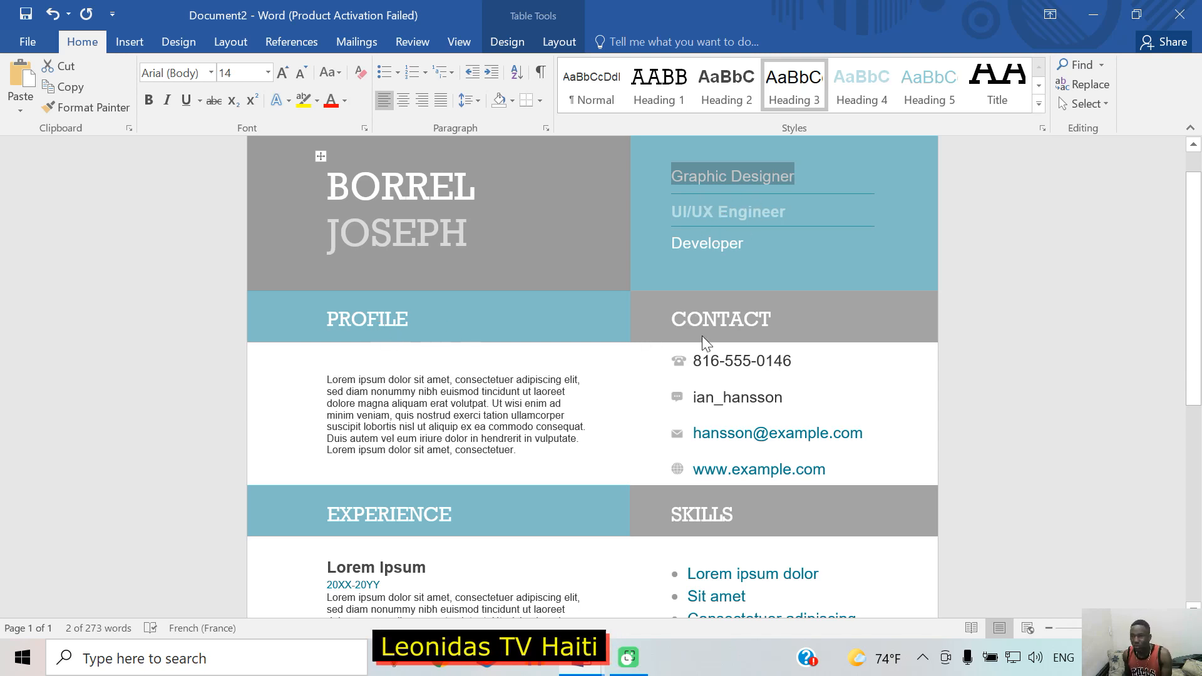
double_click(745, 320)
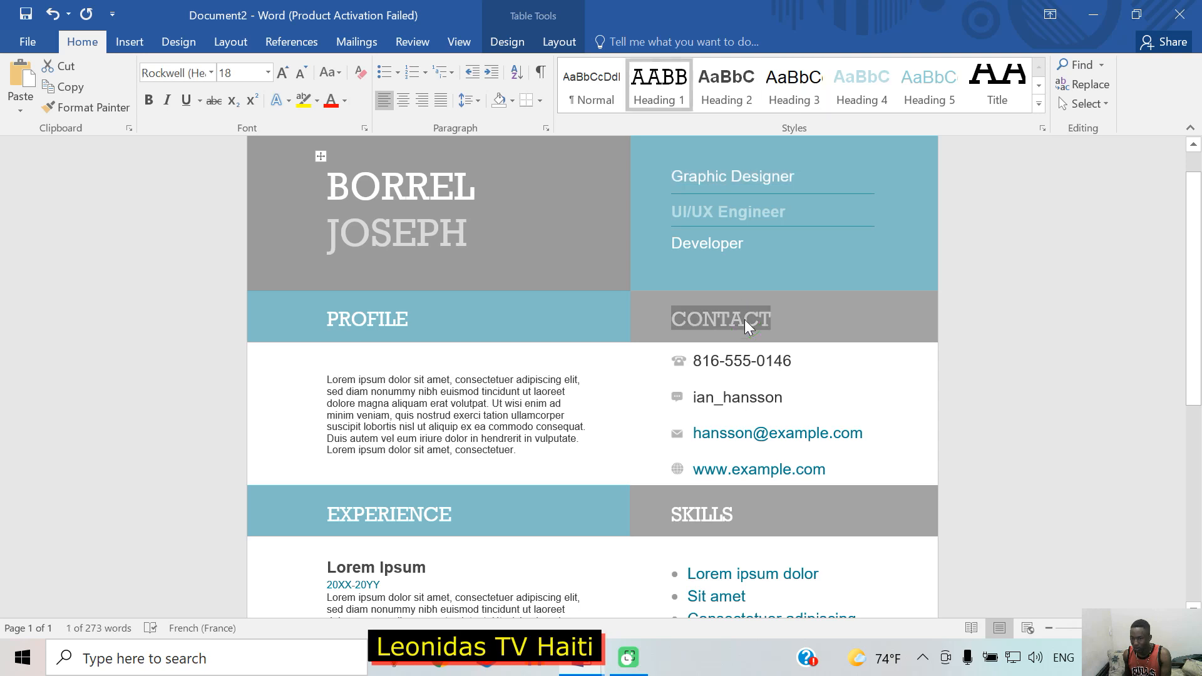
triple_click(745, 370)
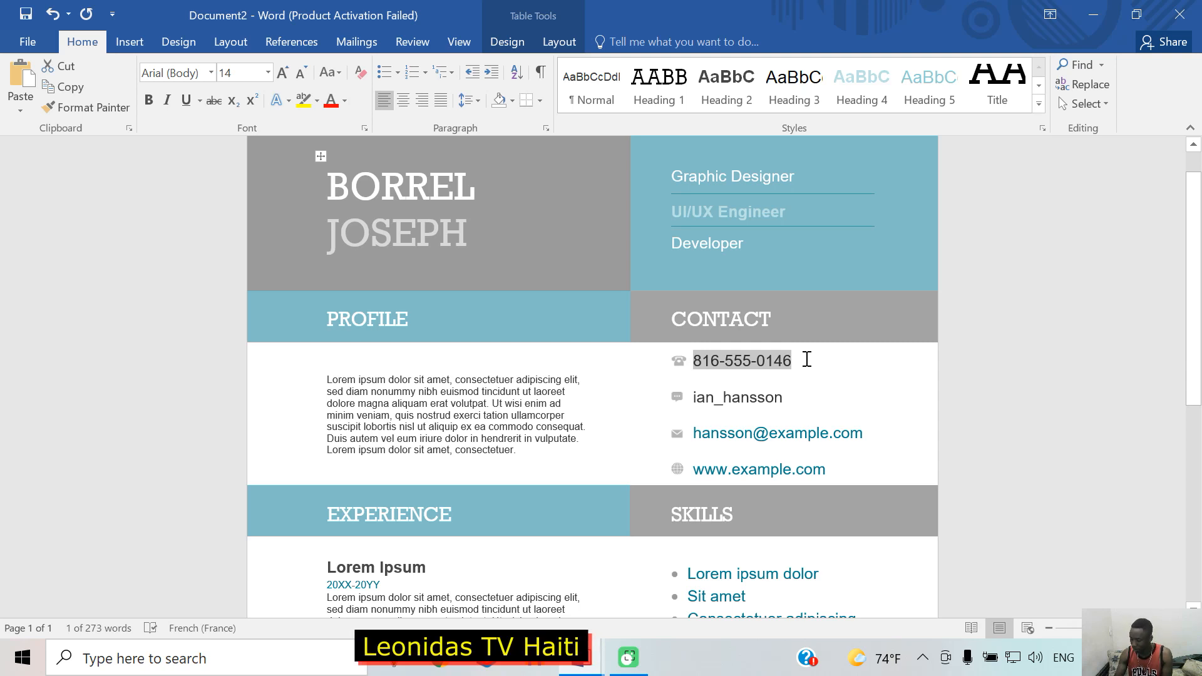
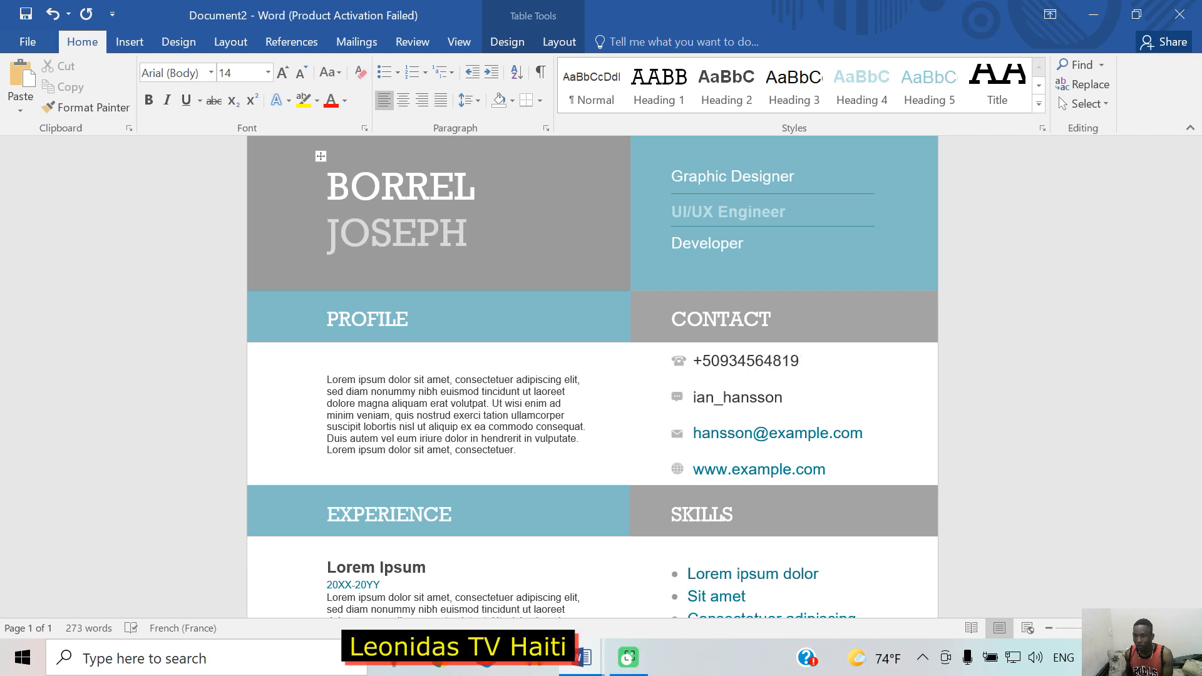
Step: Replace the sample e-mail address in the Contact section with the person's own e-mail
left_click(702, 400)
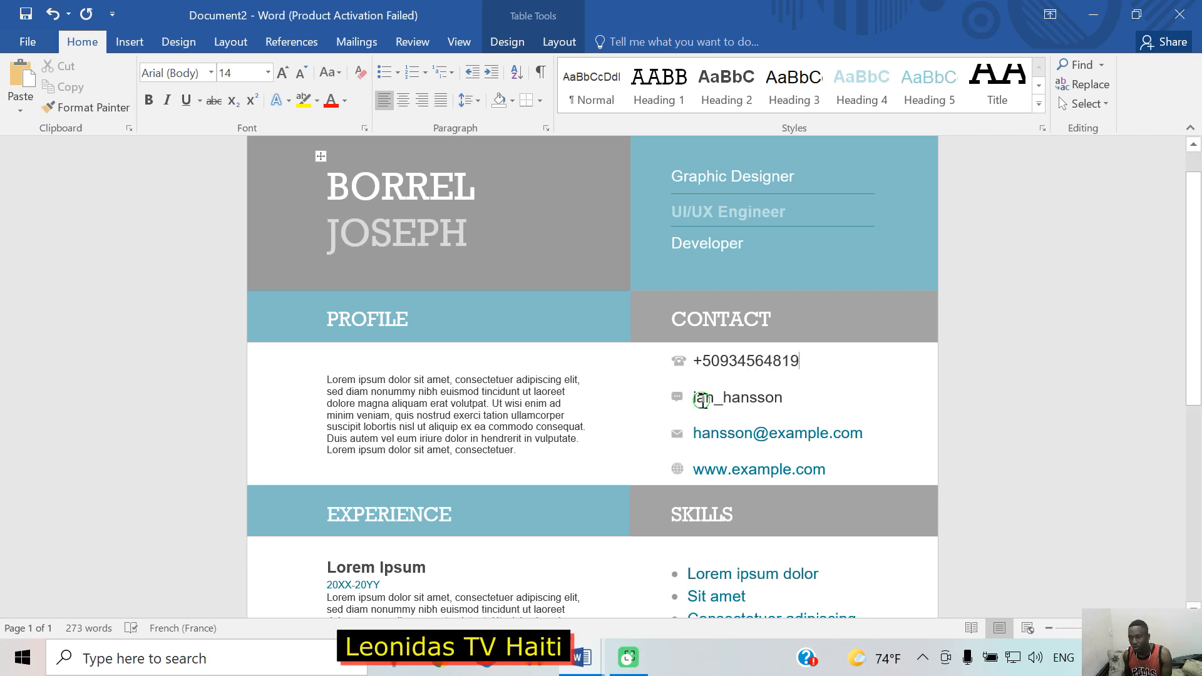
double_click(702, 401)
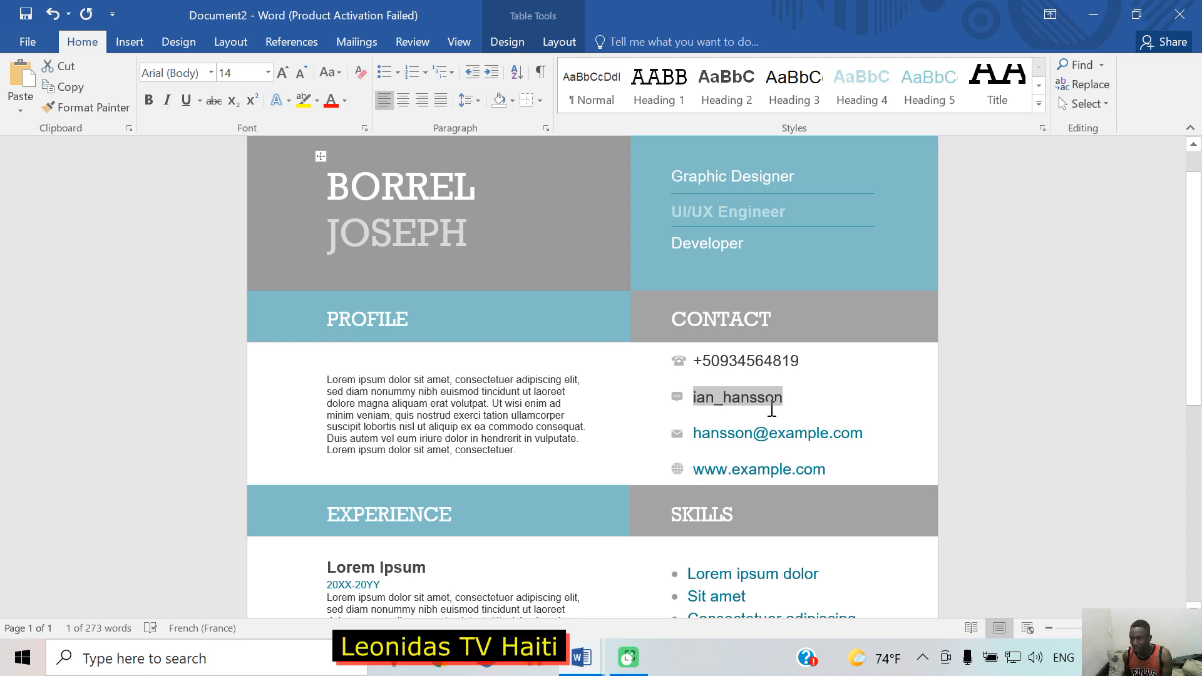
double_click(778, 437)
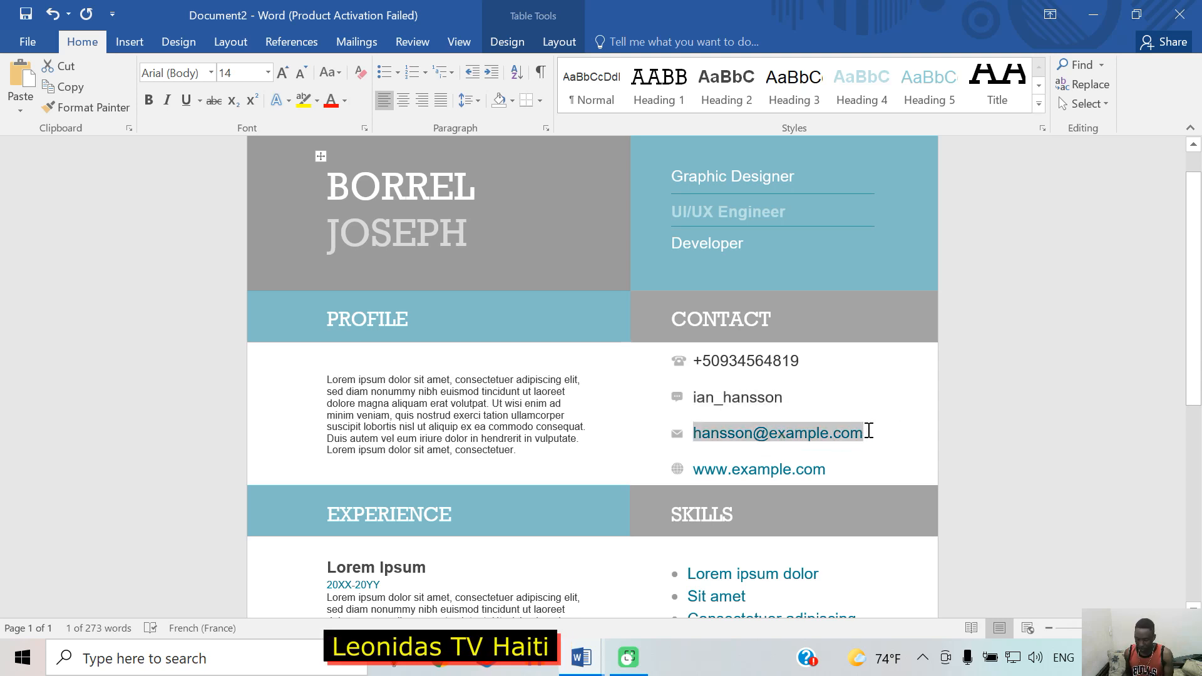
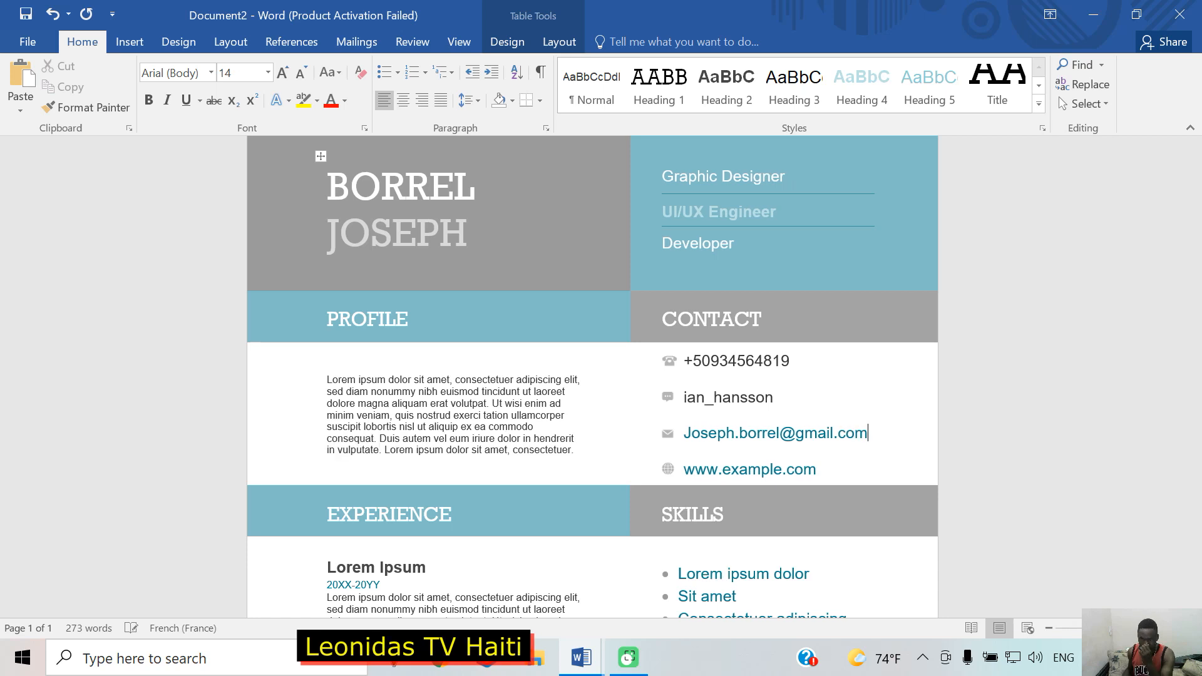
left_click_drag(824, 472, 681, 478)
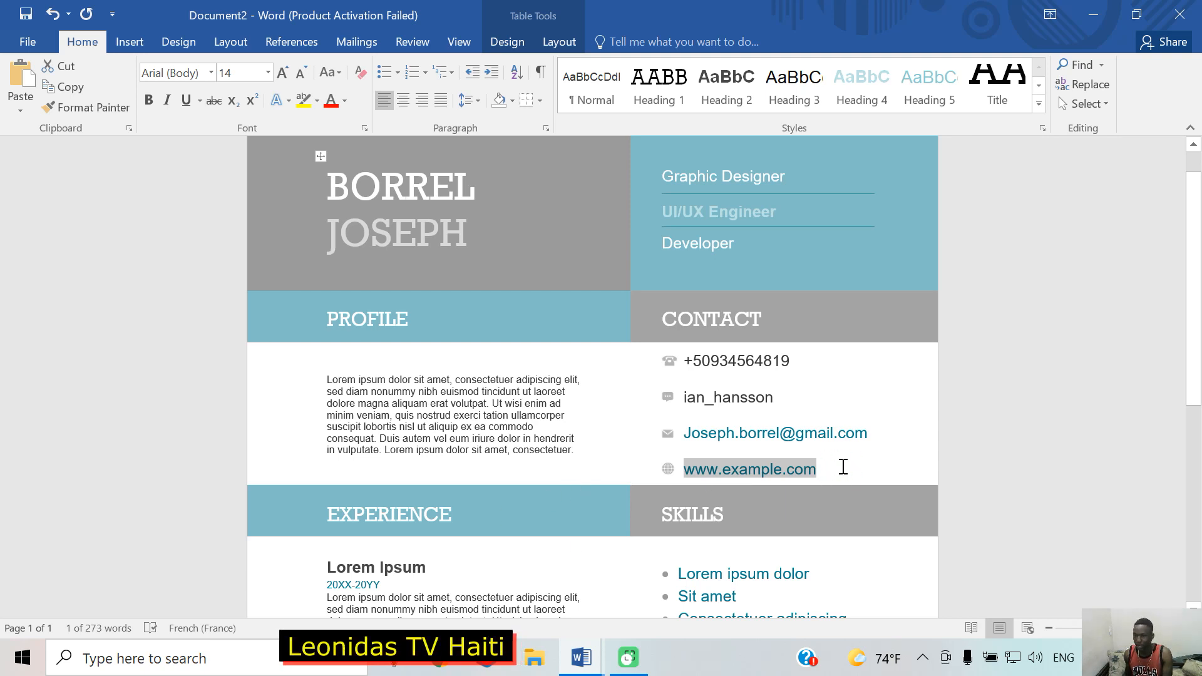
scroll(862, 451, "down", 2)
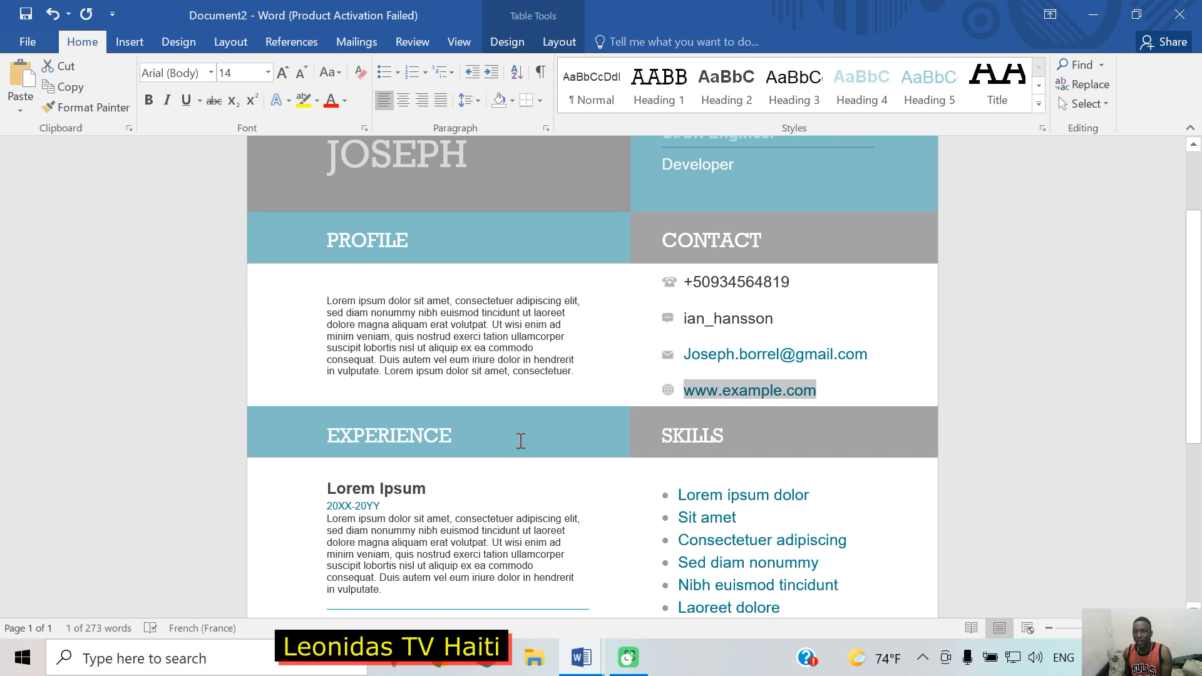
scroll(488, 413, "up", 2)
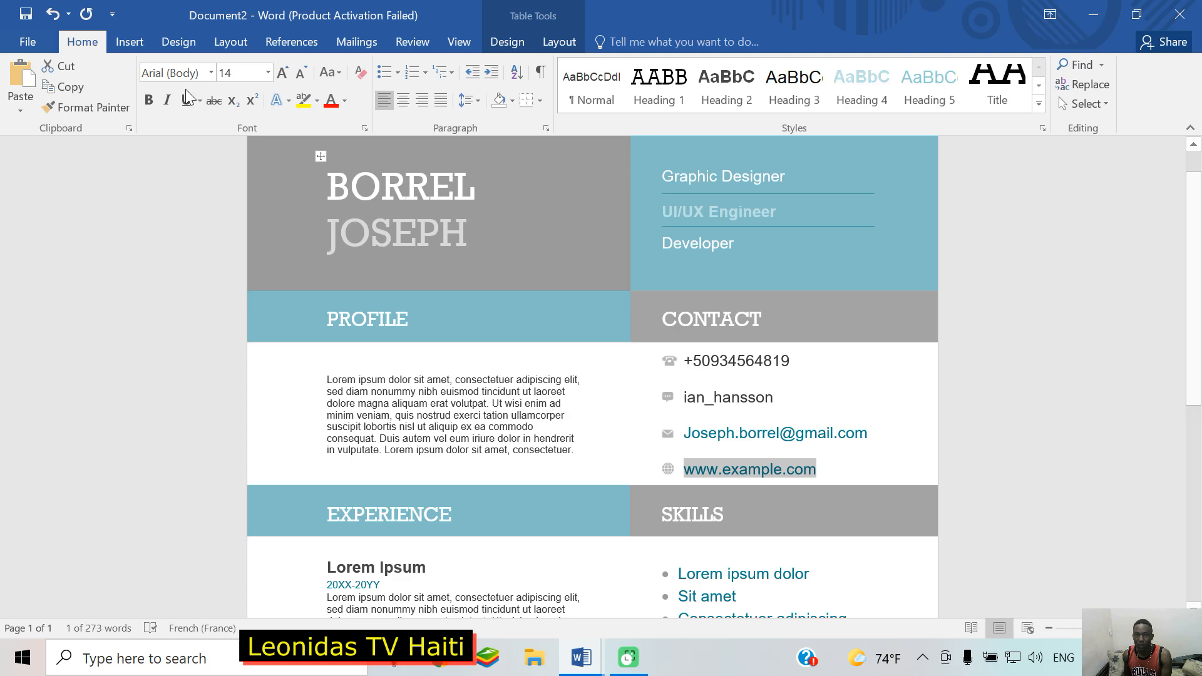
Step: Open the recent document 'tudo 2' from File > Open
left_click(32, 46)
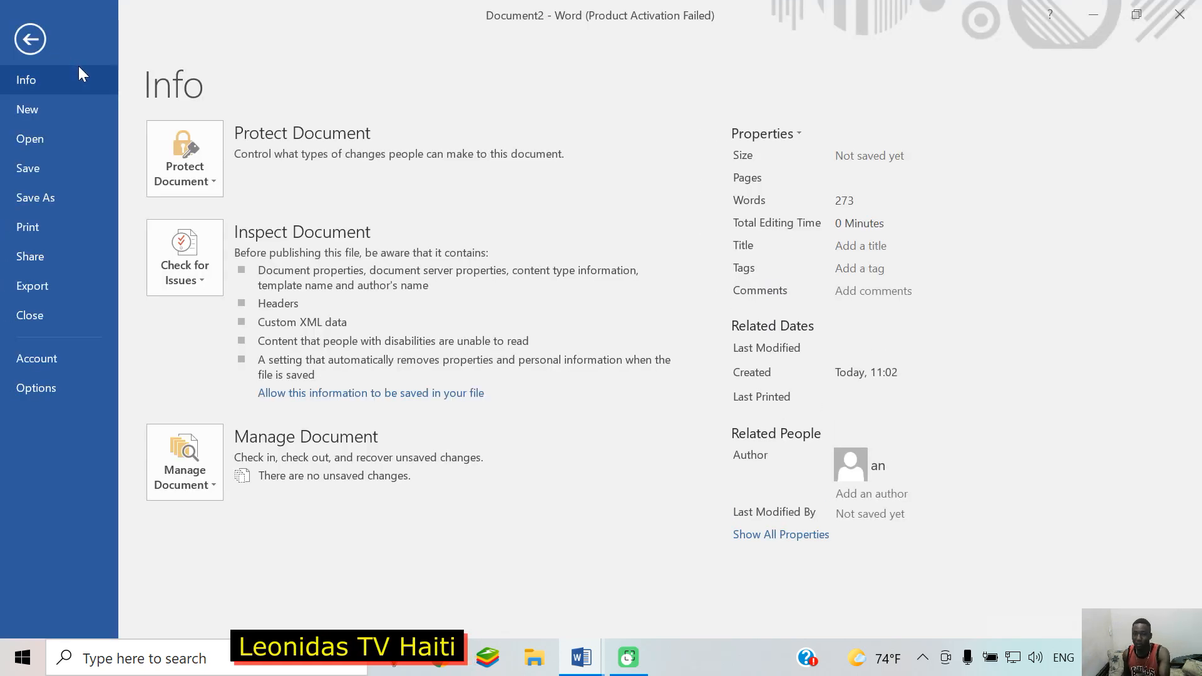
left_click(19, 144)
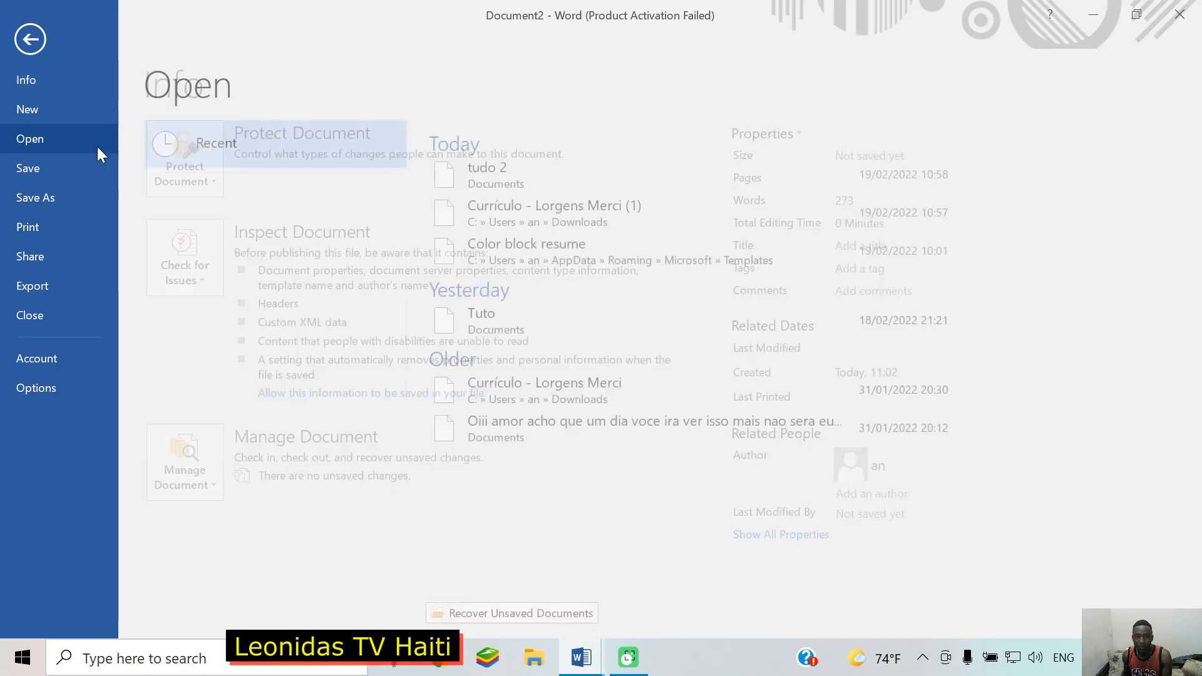
left_click(540, 185)
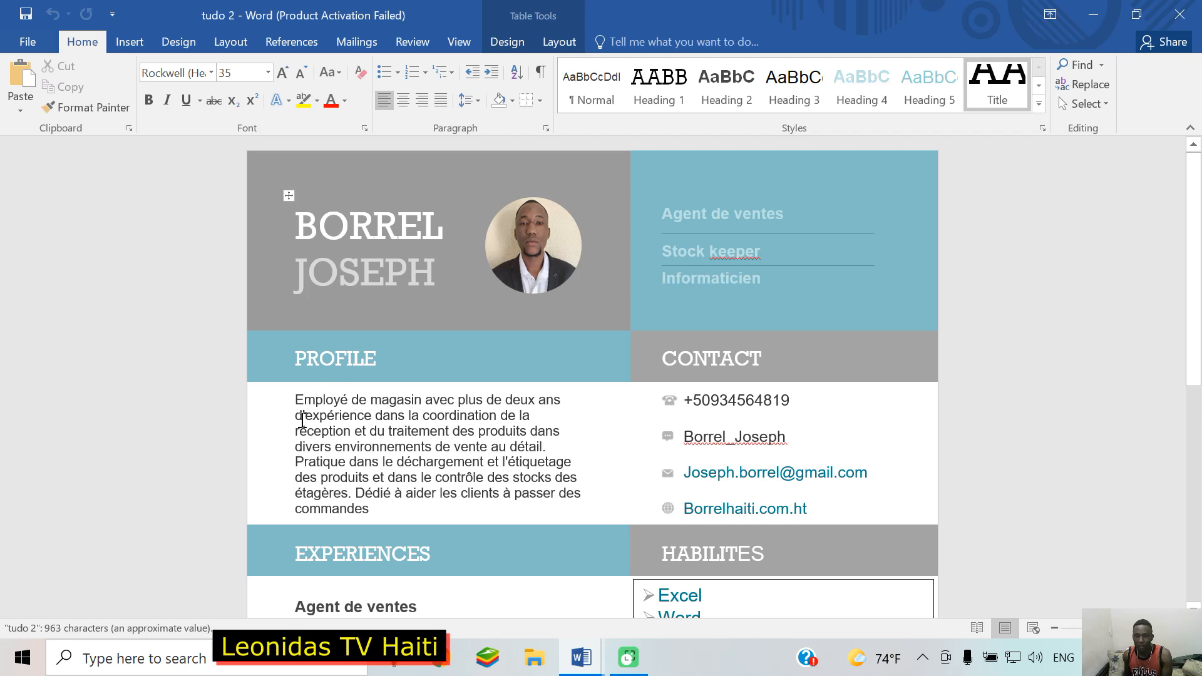
Step: Select and copy the French Profile paragraph in the 'tudo 2' résumé
left_click(295, 401)
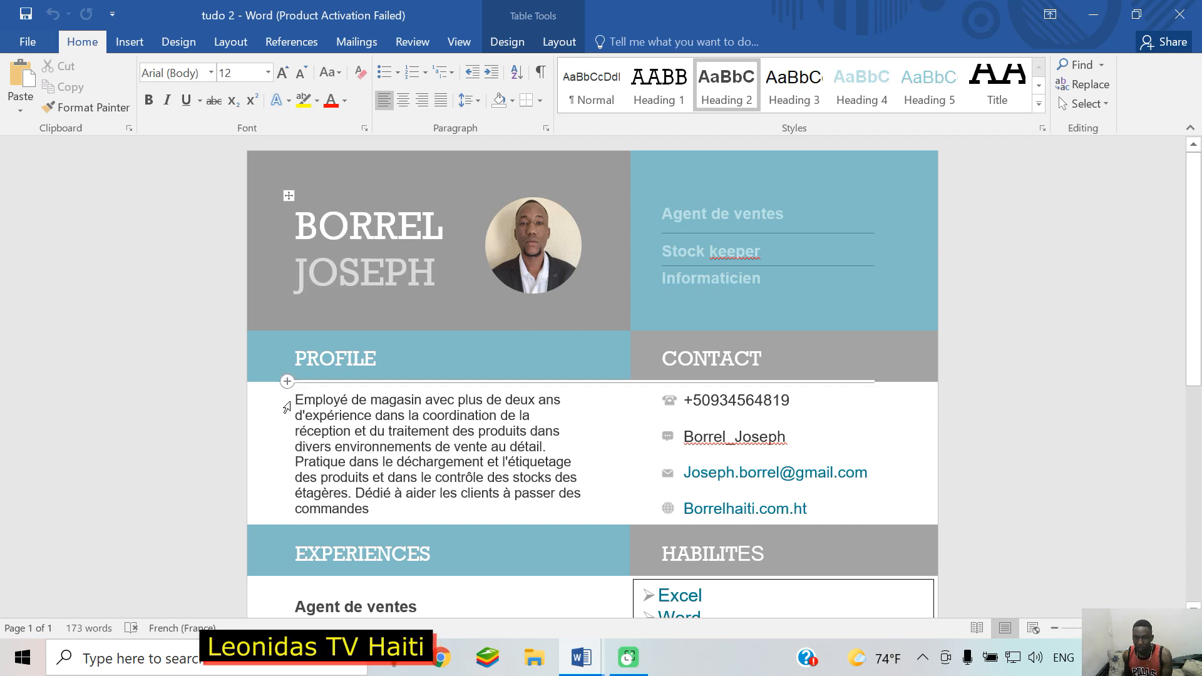
left_click_drag(291, 399, 291, 439)
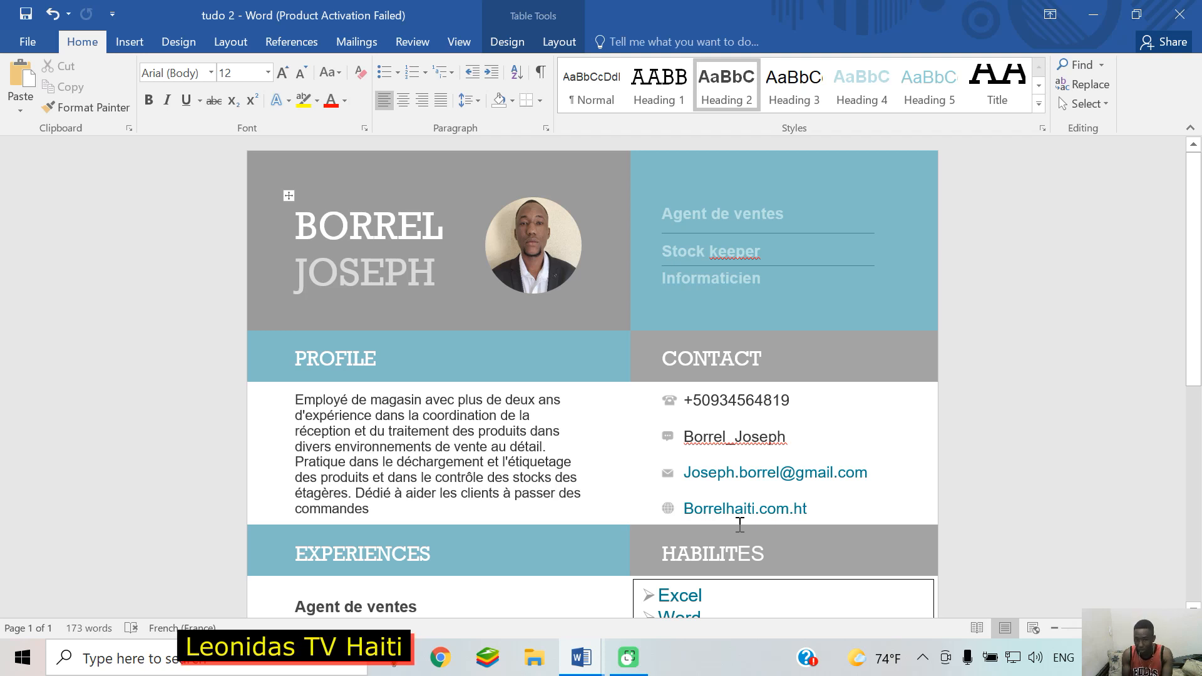
key("shift+Right")
key("shift+Right")
key("shift+Right")
key("shift+Right")
key("shift+Right")
key("shift+Right")
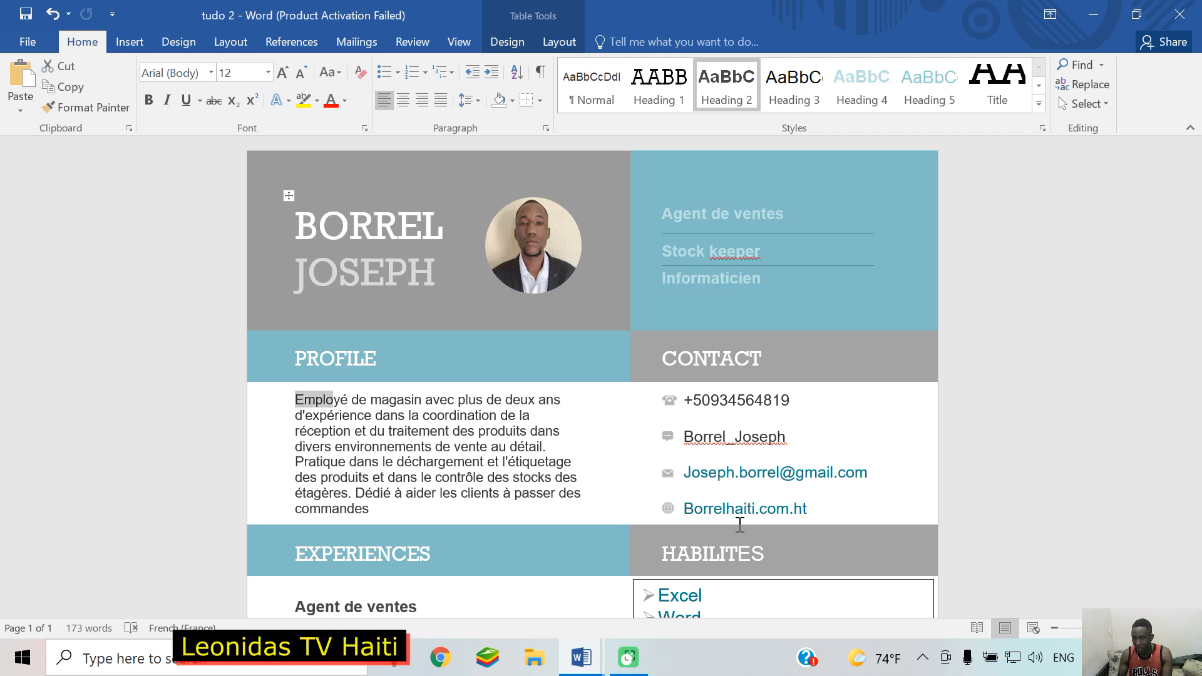
key("shift+Right")
key("shift+Right")
key("shift+Right")
key("shift+Right")
key("shift+Right")
key("shift+Right")
key("shift+Right")
key("shift+Right")
key("shift+Right")
key("shift+Right")
key("shift+Right")
key("shift+Right")
key("shift+Right")
key("shift+Right")
key("shift+Right")
key("shift+Right")
key("shift+Right")
key("shift+Right")
key("shift+Right")
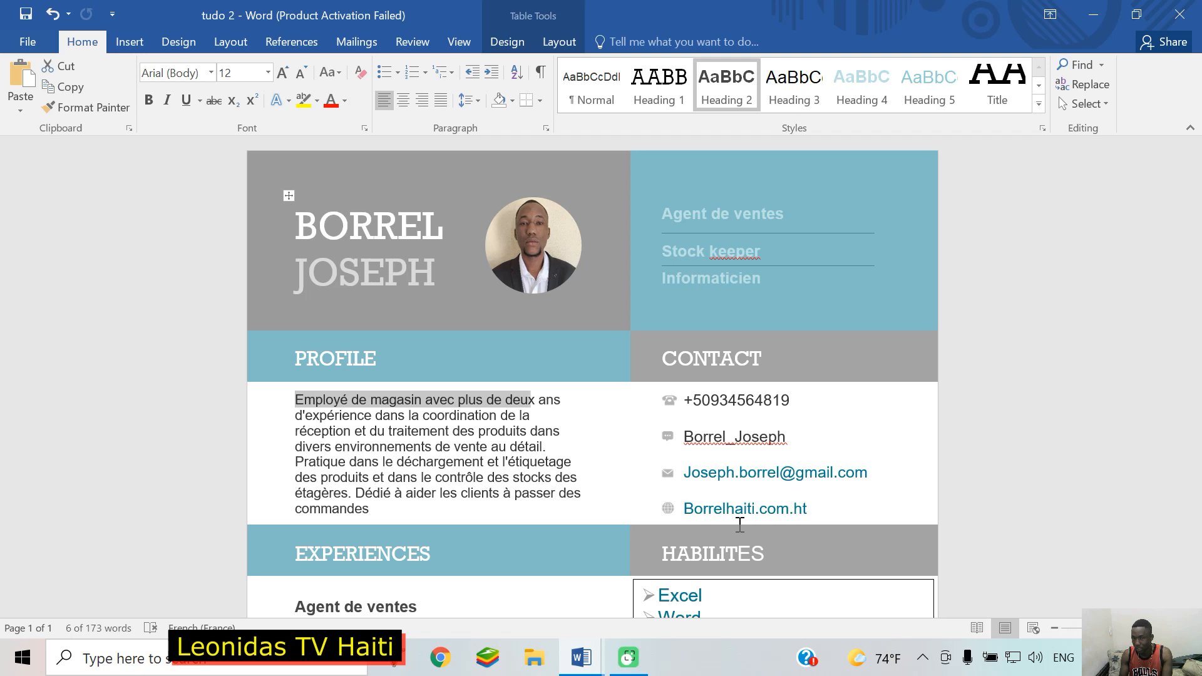
key("shift+Down")
key("shift+Down")
key("shift+Down")
key("shift+Down")
key("shift+Down")
key("shift+Down")
key("shift+Down")
key("ctrl+c")
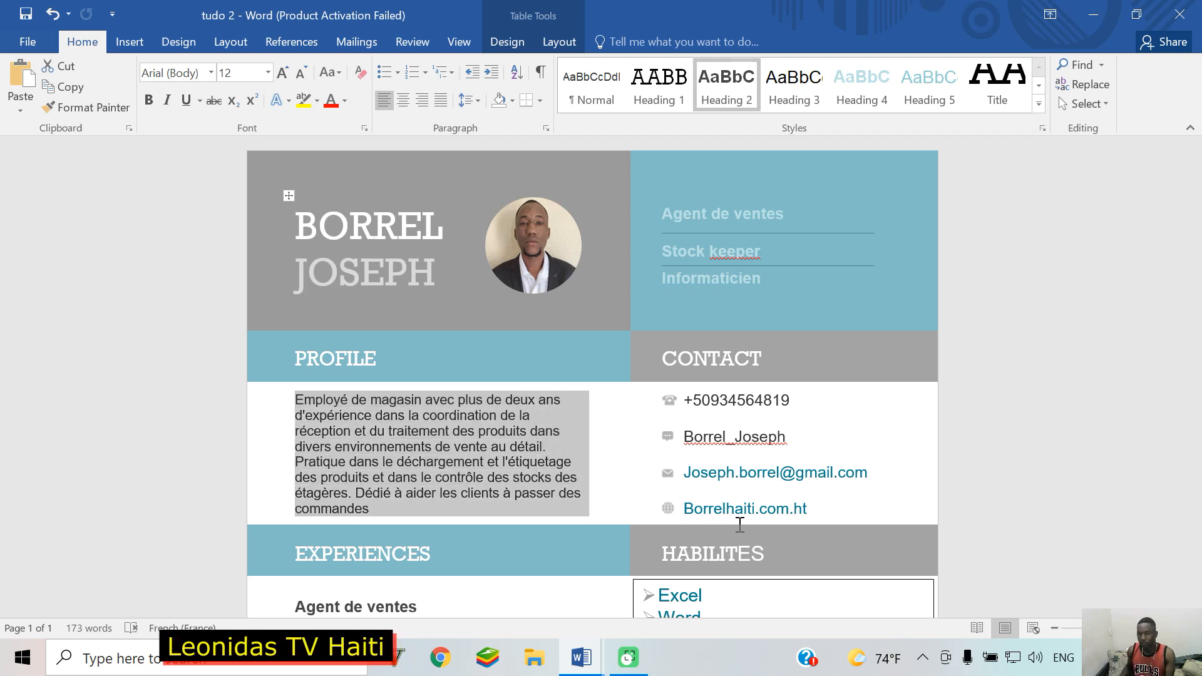
right_click(414, 430)
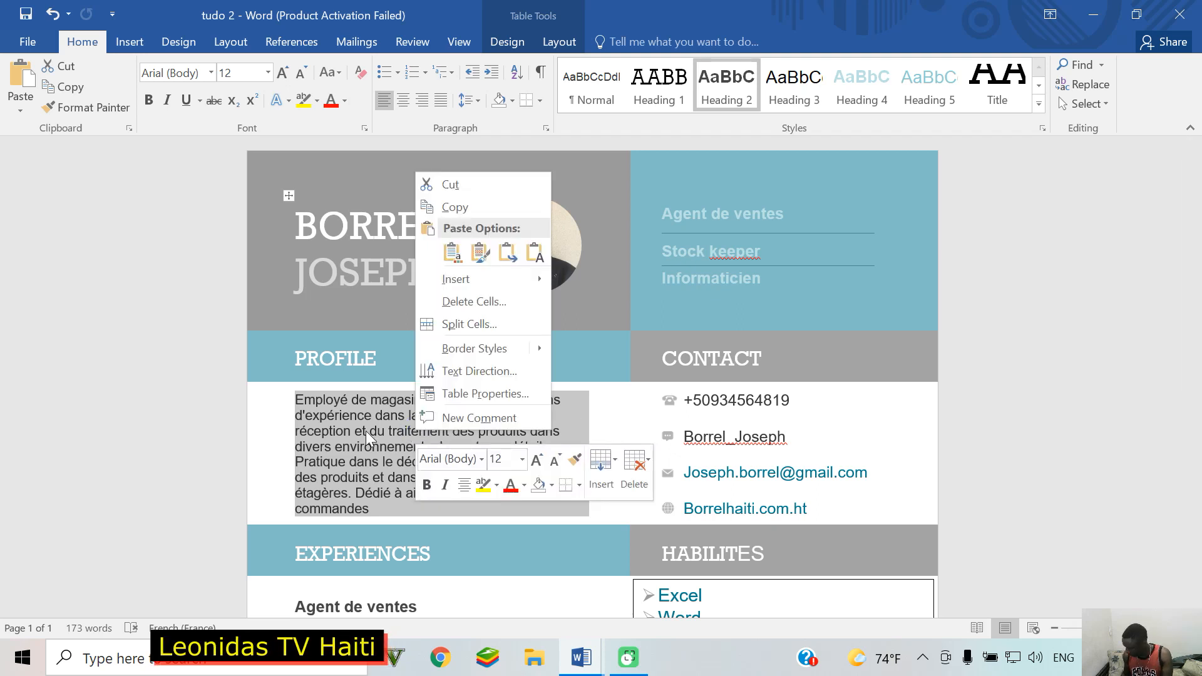
left_click(474, 200)
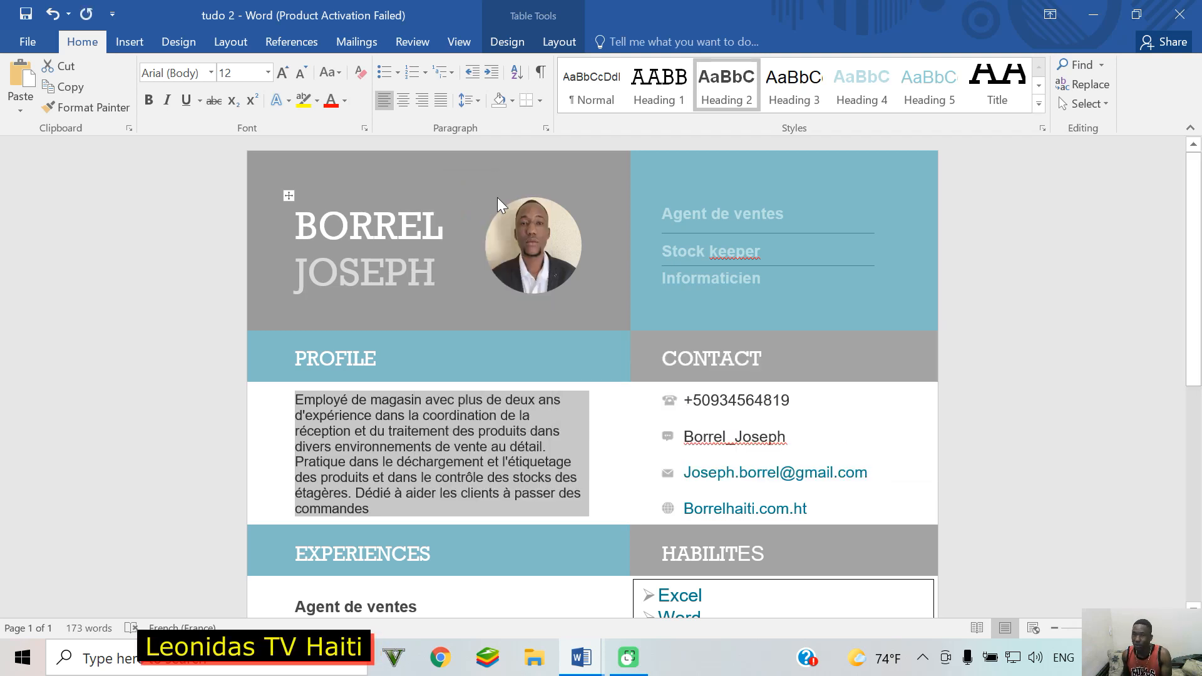
mouse_move(594, 665)
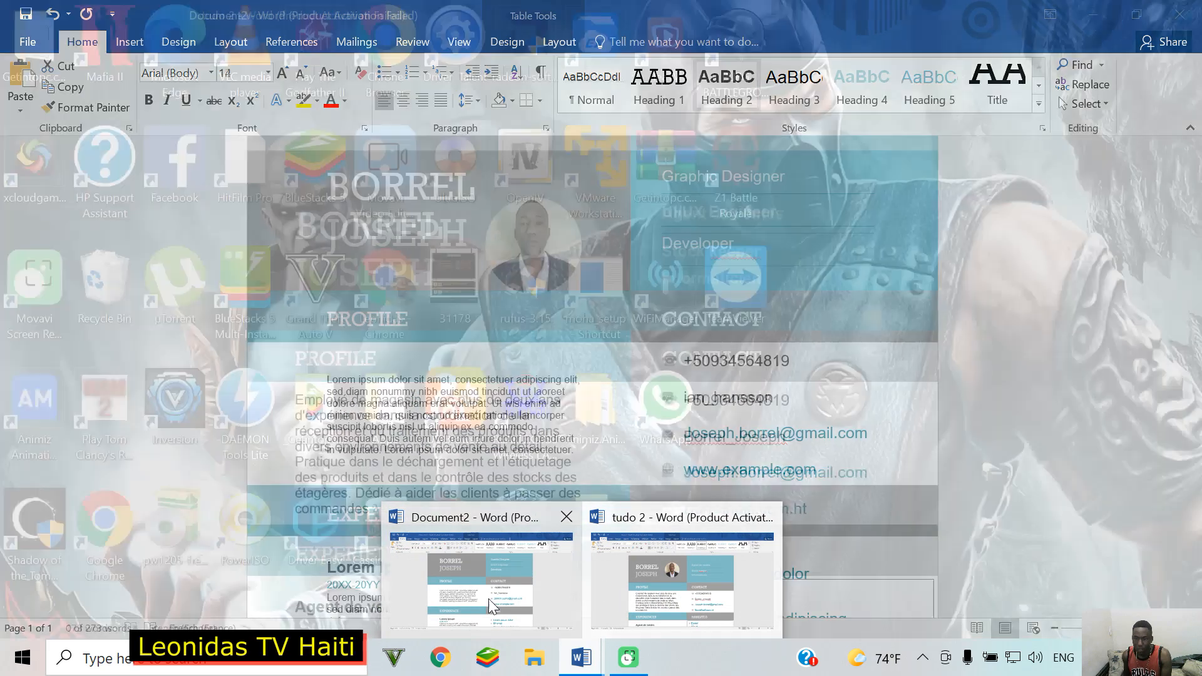
Step: In Document2, paste the copied French profile over the placeholder Profile paragraph
left_click(488, 599)
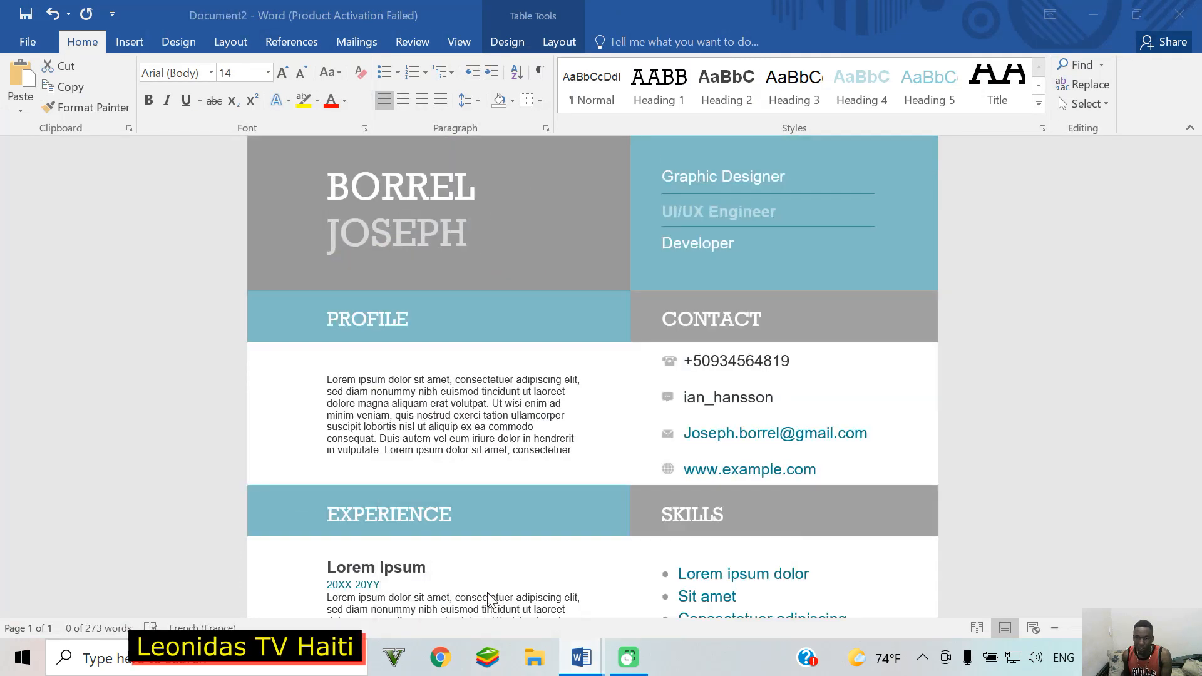
triple_click(399, 393)
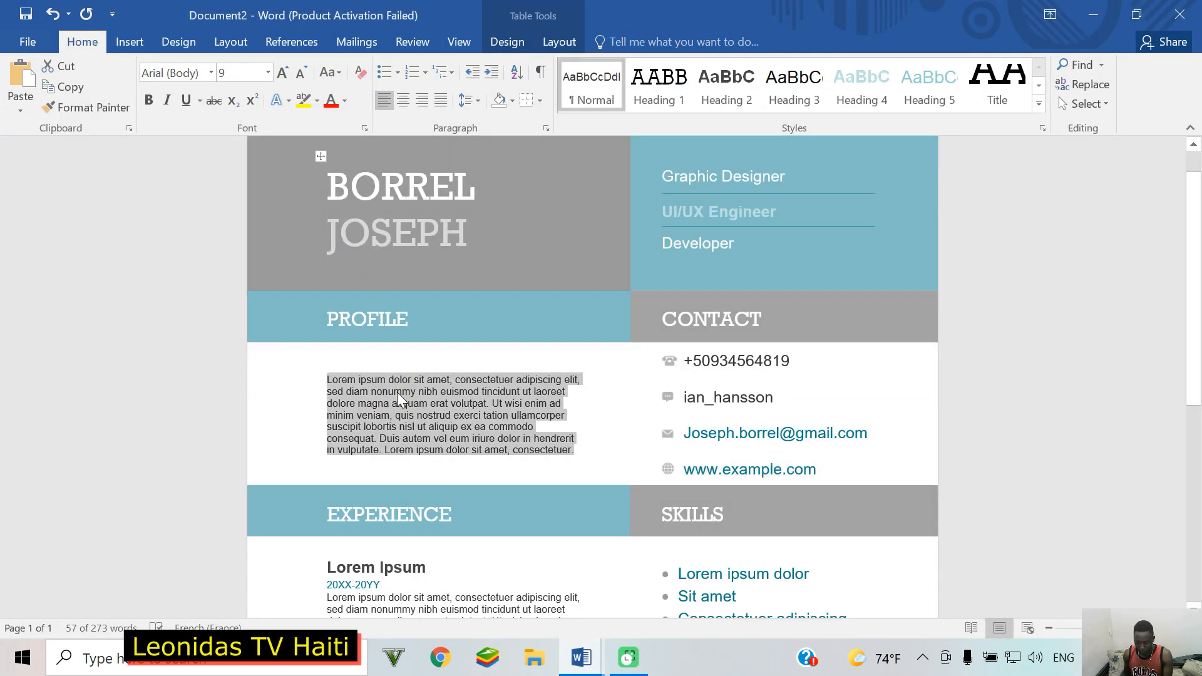
right_click(397, 392)
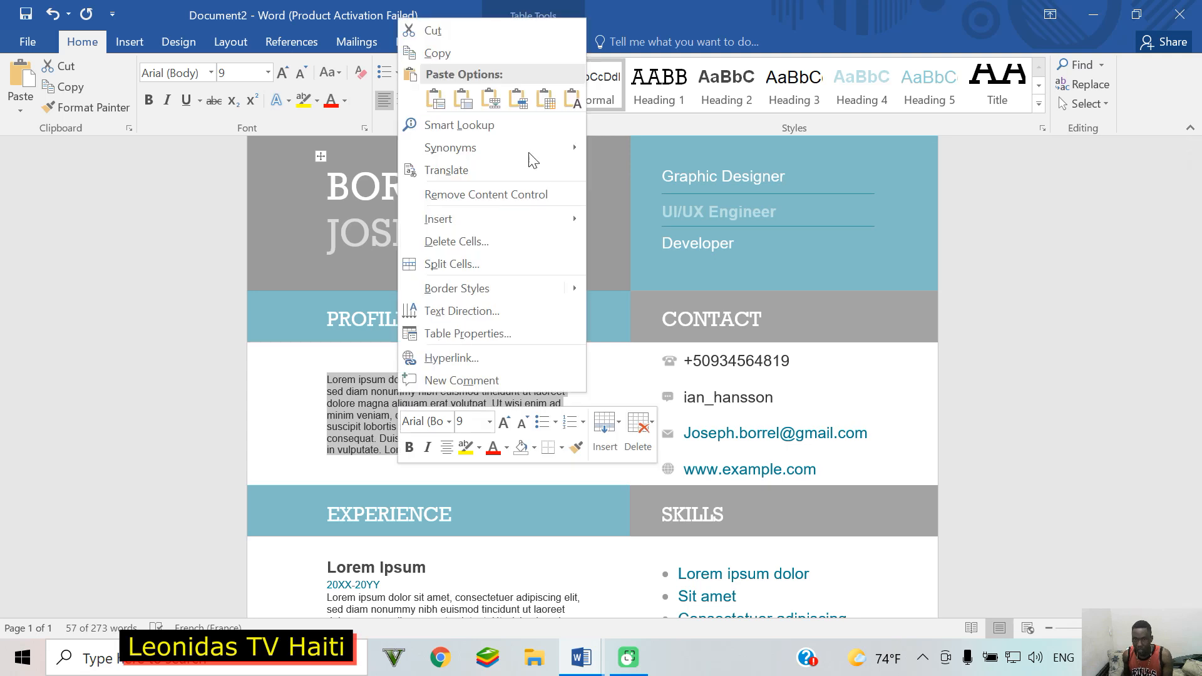
left_click(464, 98)
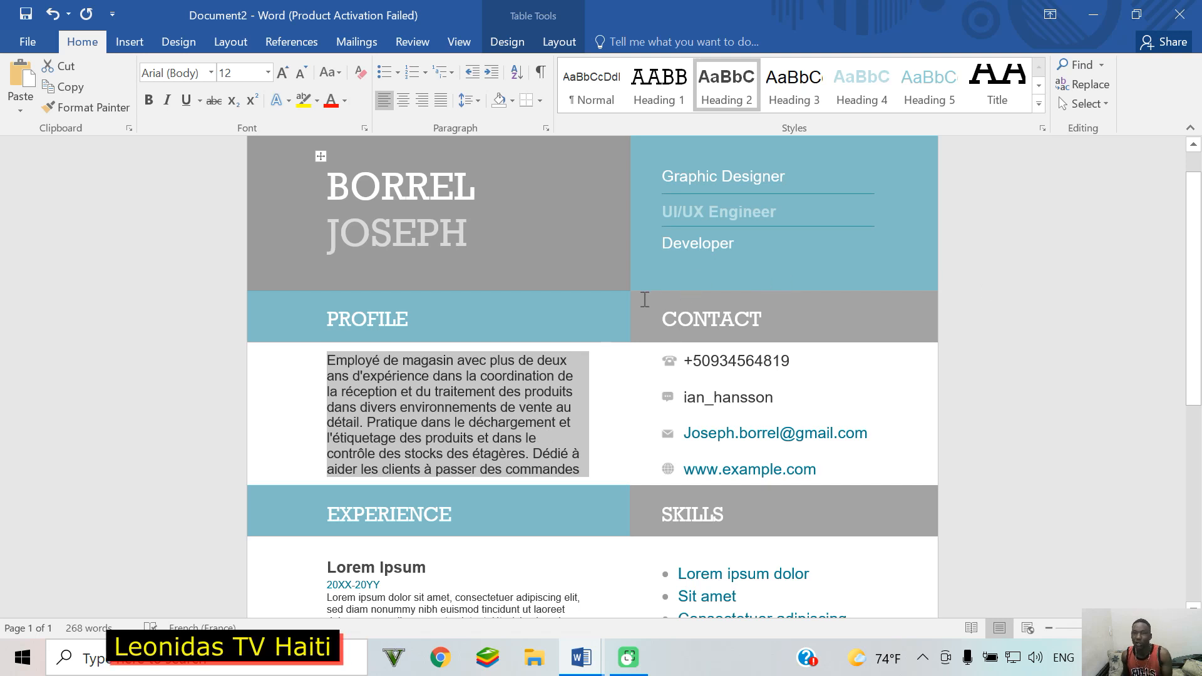
left_click(595, 464)
left_click(593, 465)
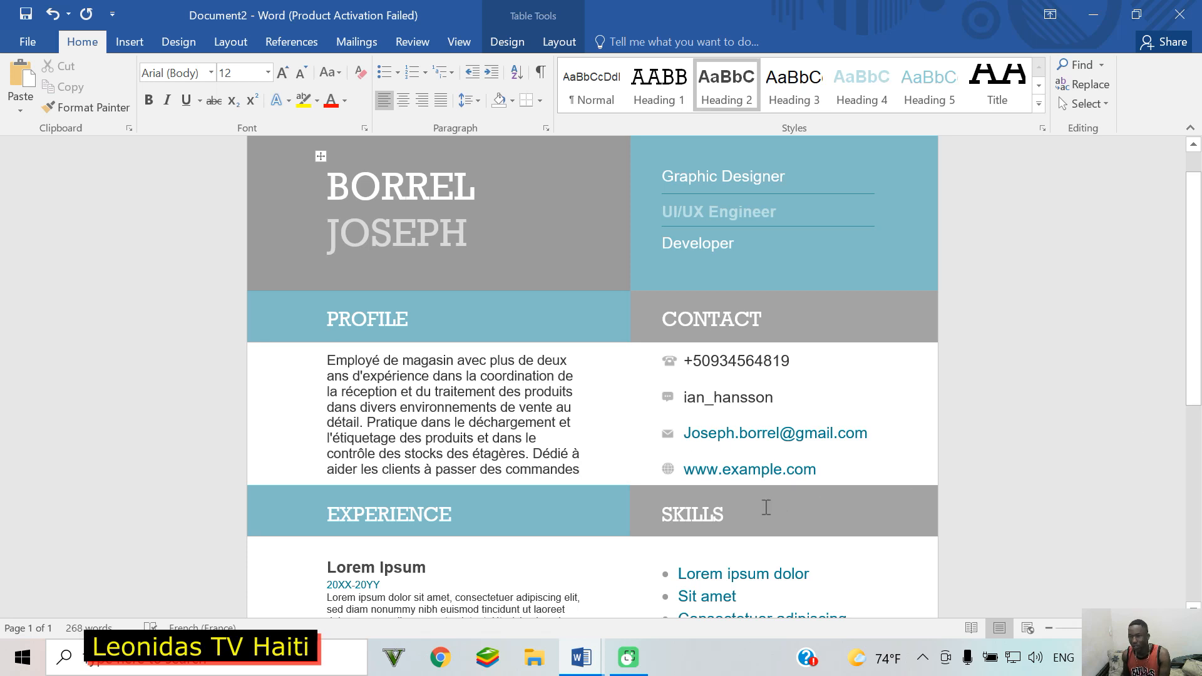
Step: Retitle the first Experience entry 'casami'
triple_click(844, 474)
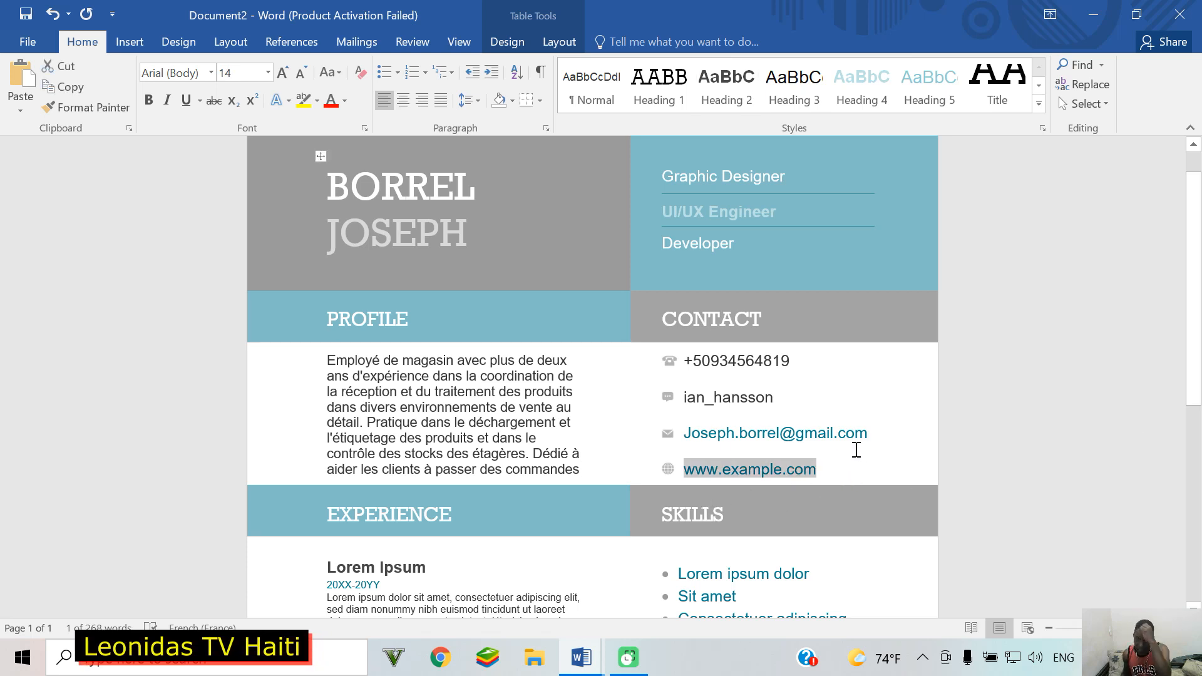
scroll(858, 445, "down", 2)
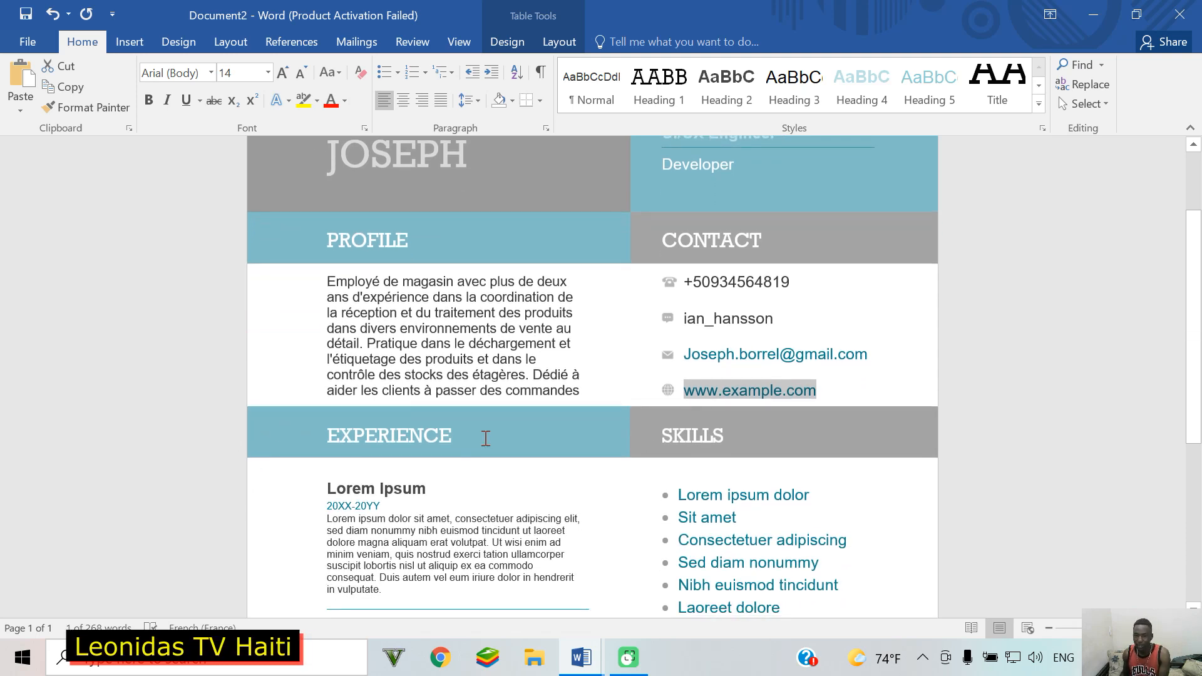
scroll(485, 438, "down", 1)
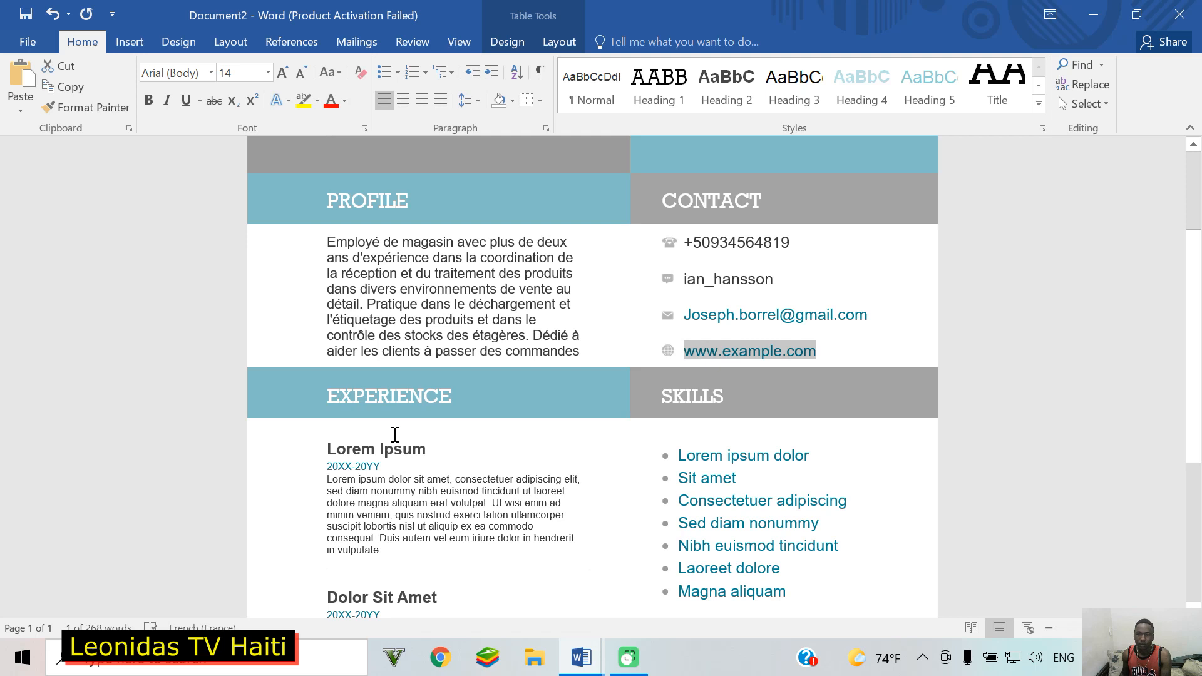
scroll(395, 434, "down", 1)
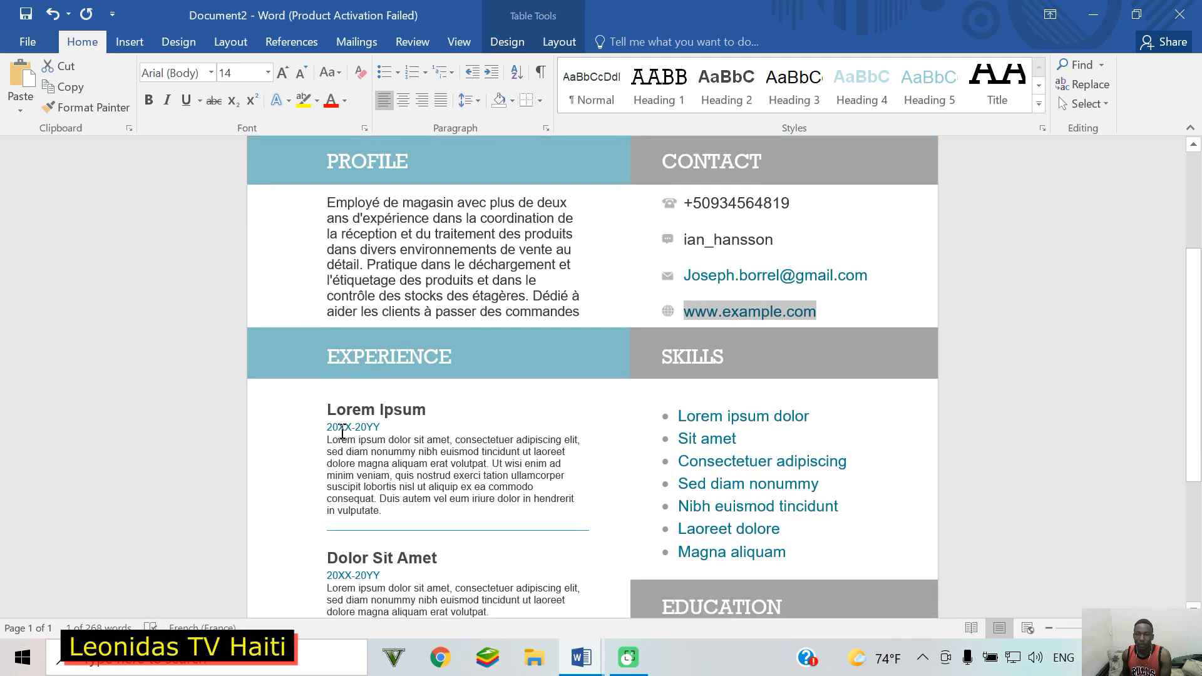
triple_click(415, 410)
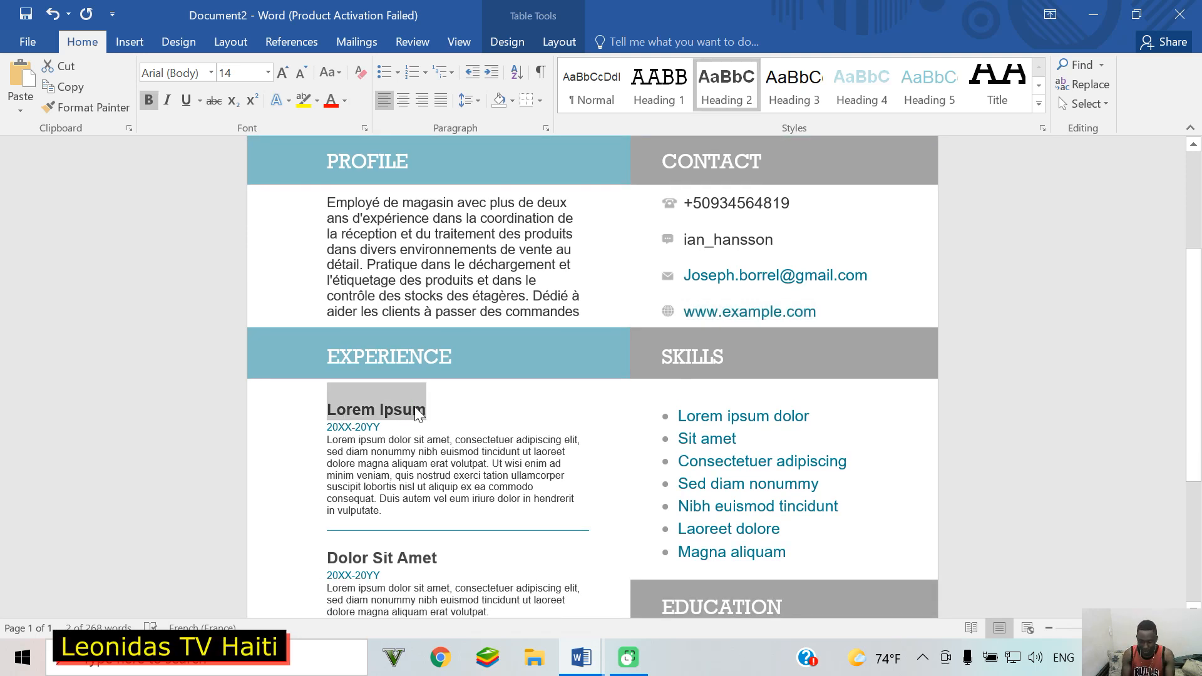
type("cas")
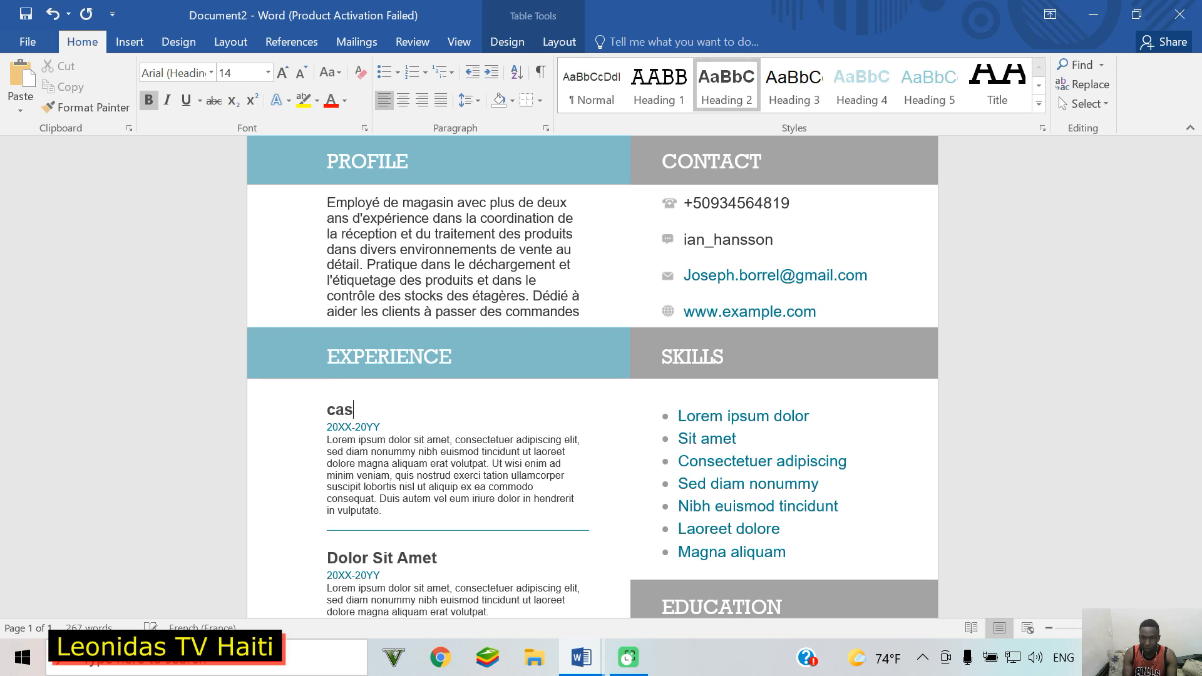
type("ami")
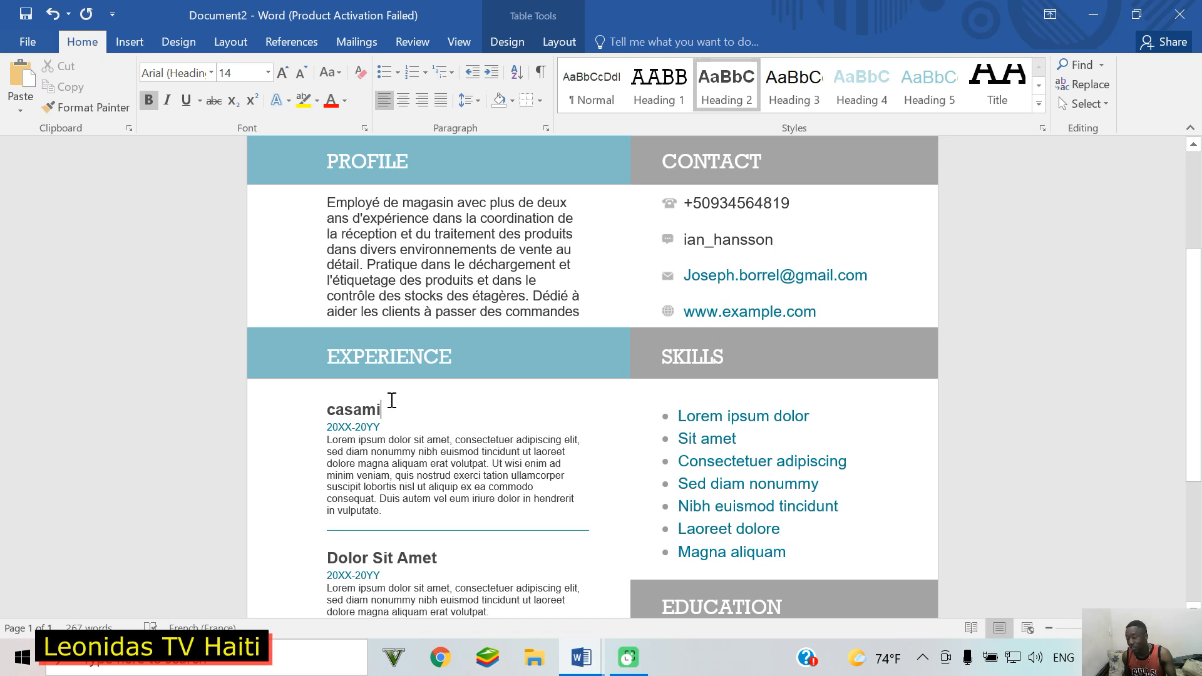
Step: Set the casami entry's dates to 2010-2013 and select its sample description
left_click(363, 428)
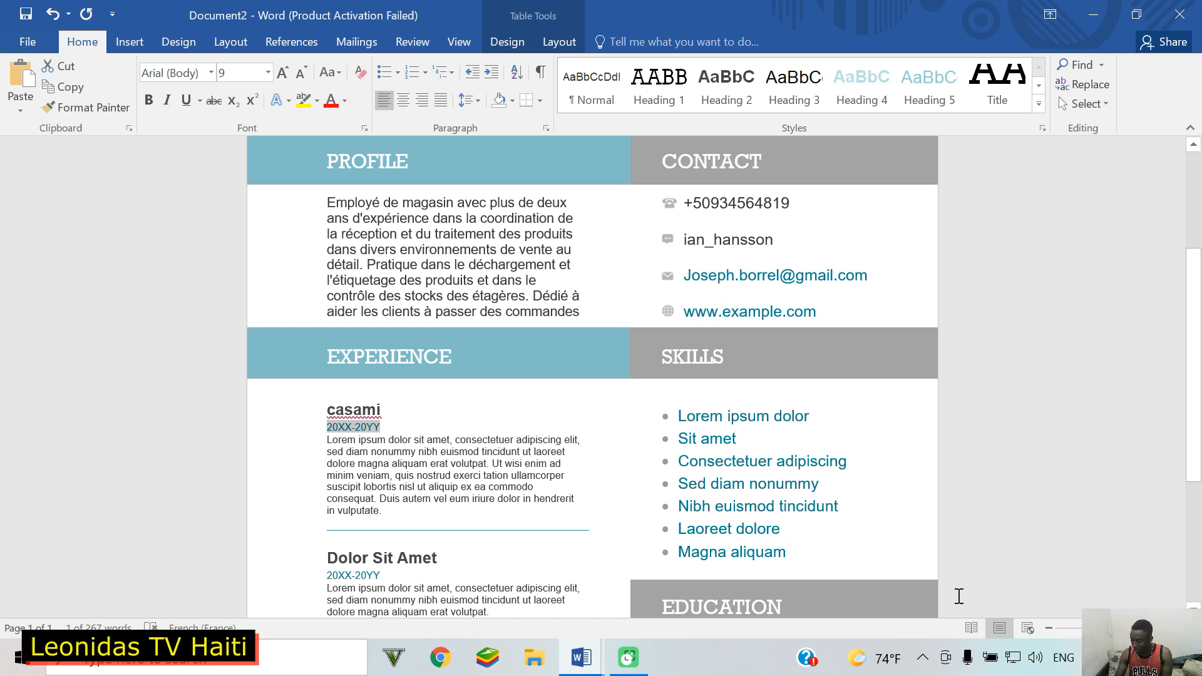
type("2010")
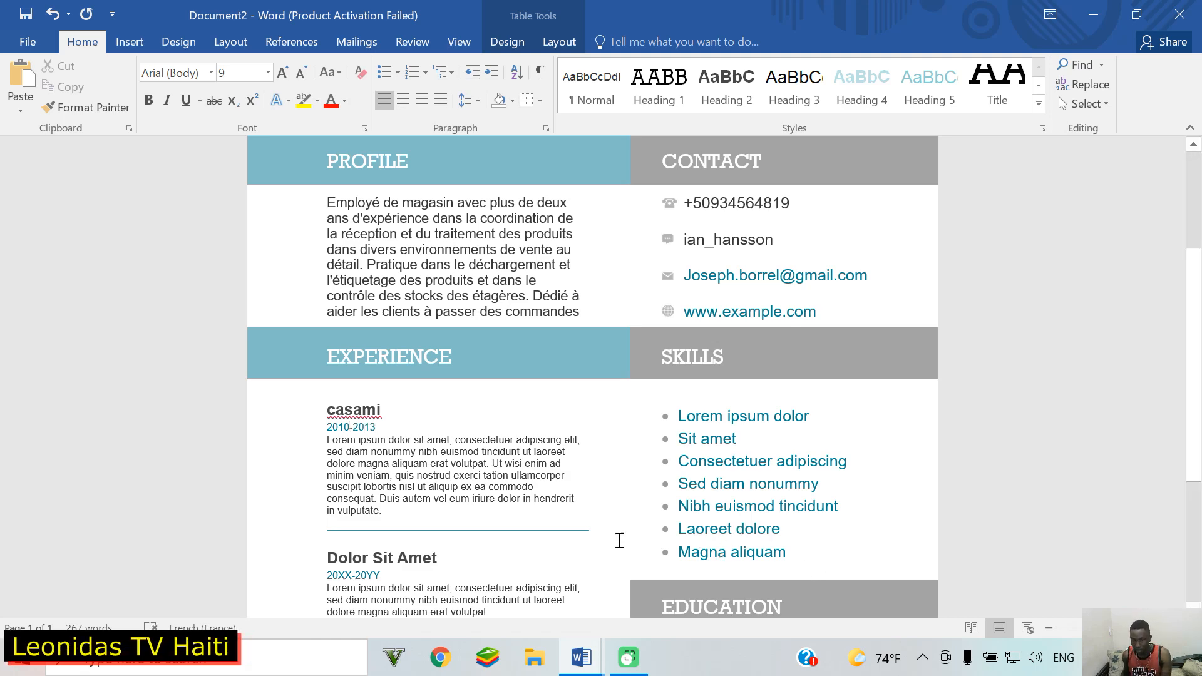
scroll(603, 548, "down", 3)
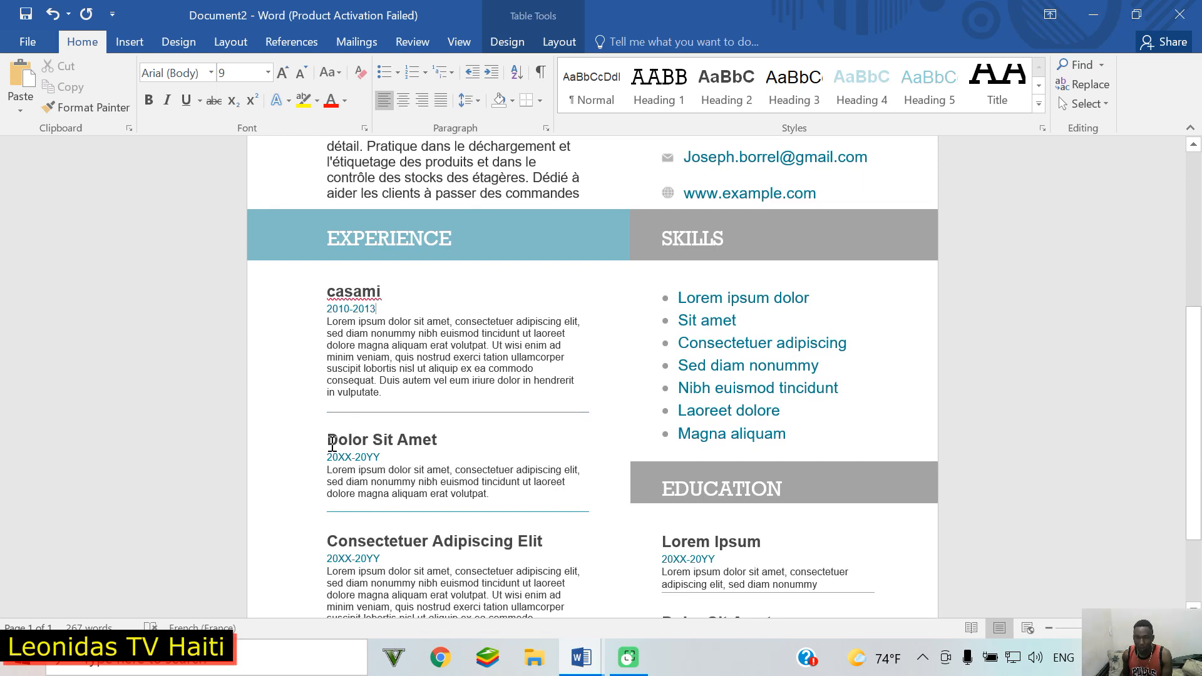
left_click(362, 440)
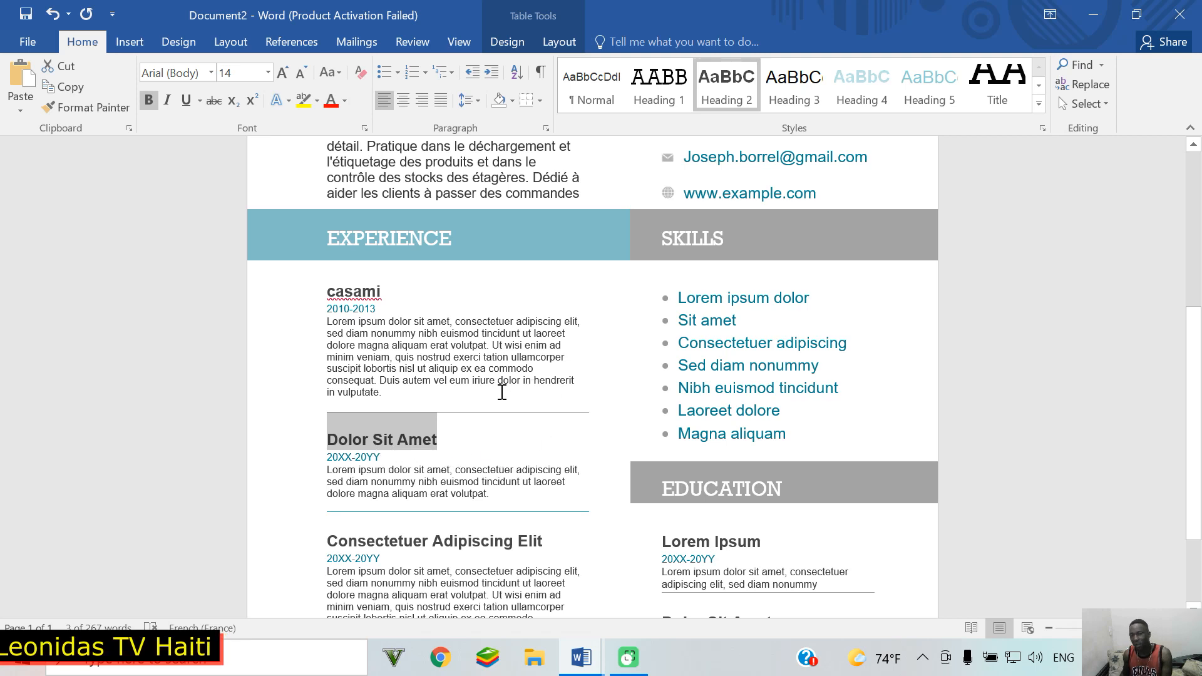
triple_click(330, 324)
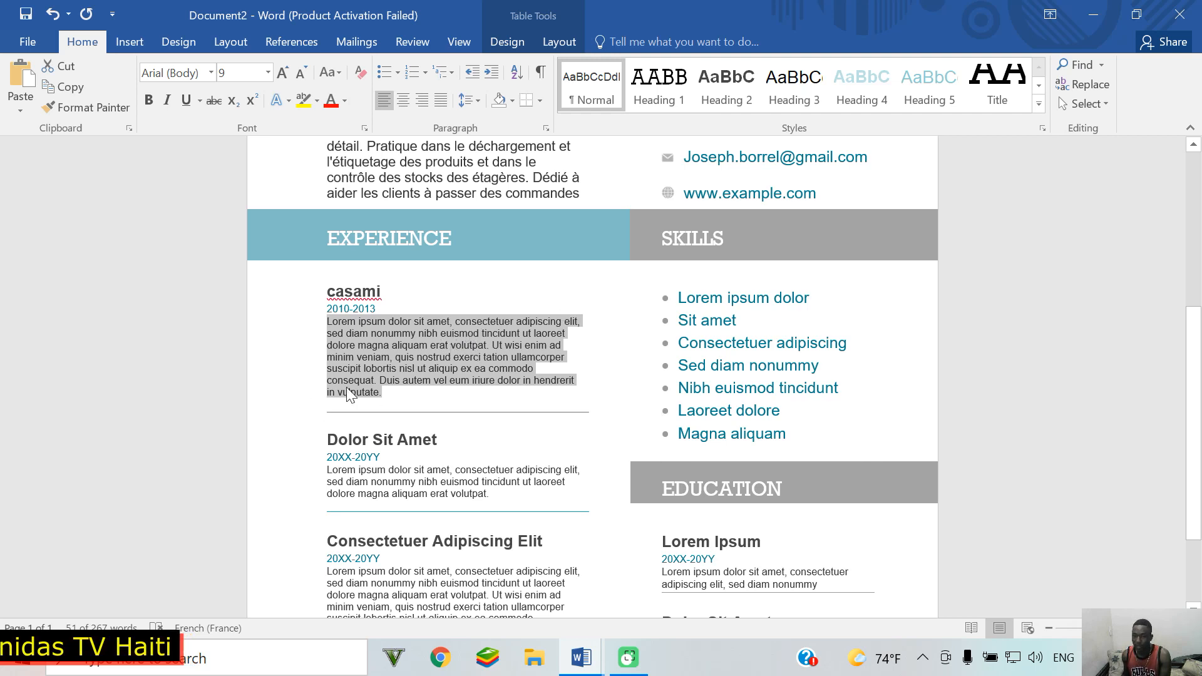
Step: Copy the task bullets under Agent de ventes in 'tudo 2', then return to Document2
left_click(589, 658)
left_click(650, 588)
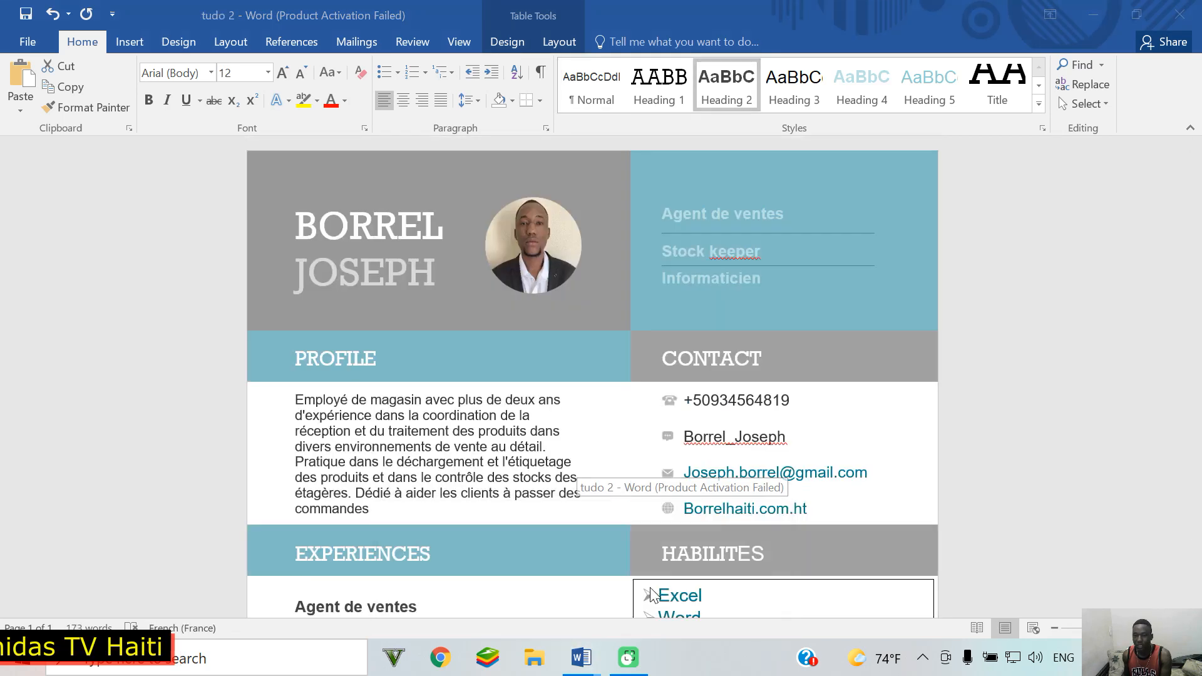
left_click(289, 441)
scroll(331, 414, "down", 2)
scroll(330, 416, "down", 2)
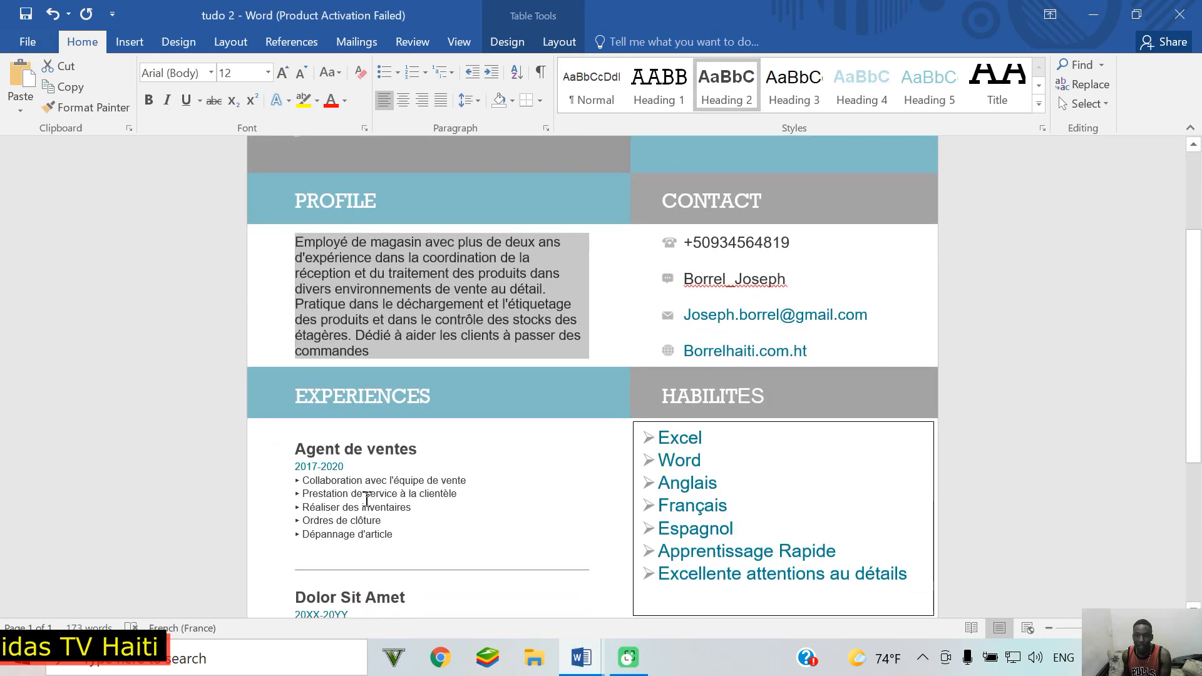
left_click_drag(296, 402, 376, 468)
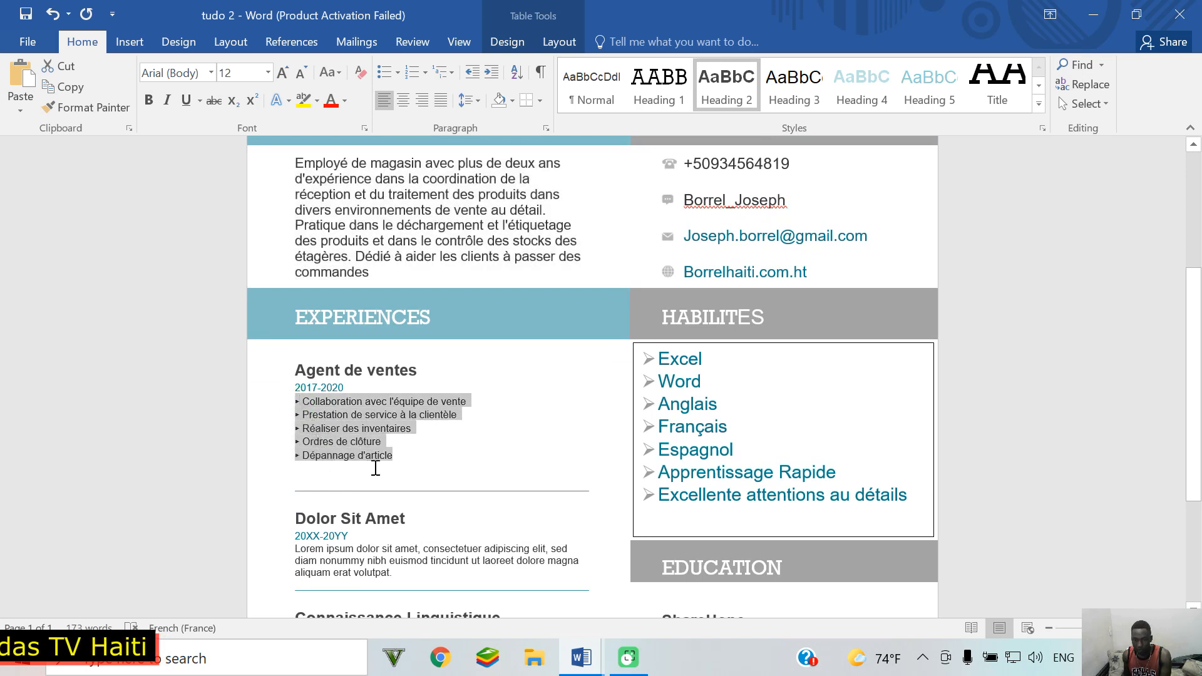
right_click(339, 426)
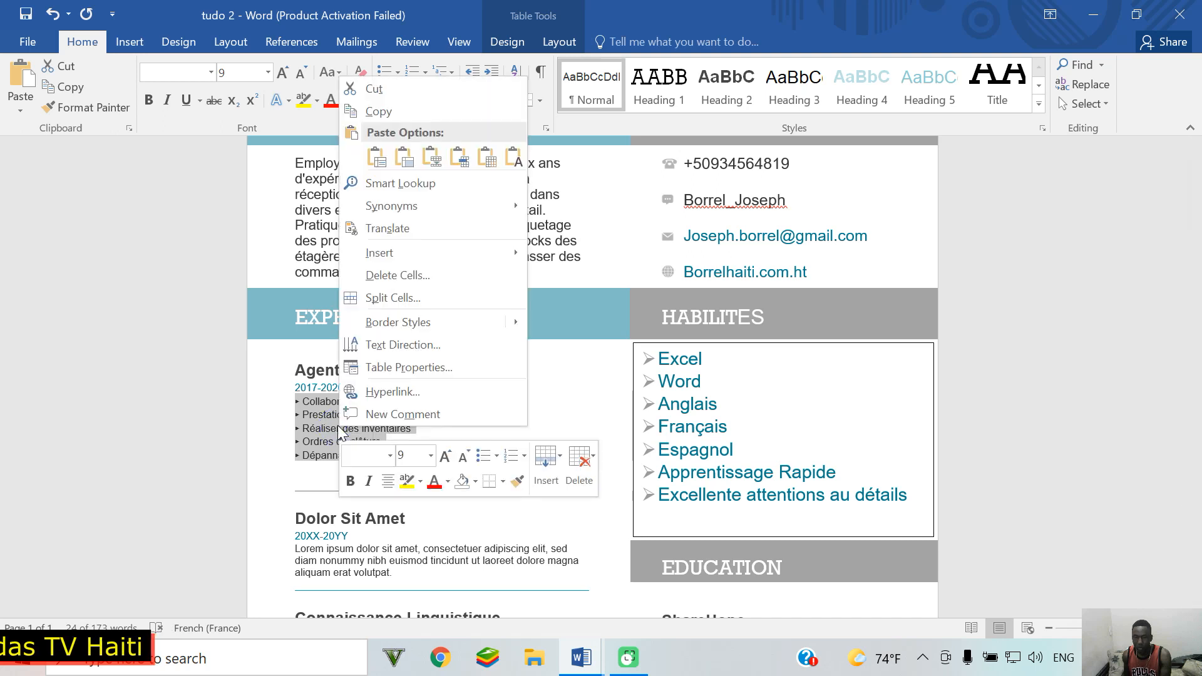
left_click(369, 111)
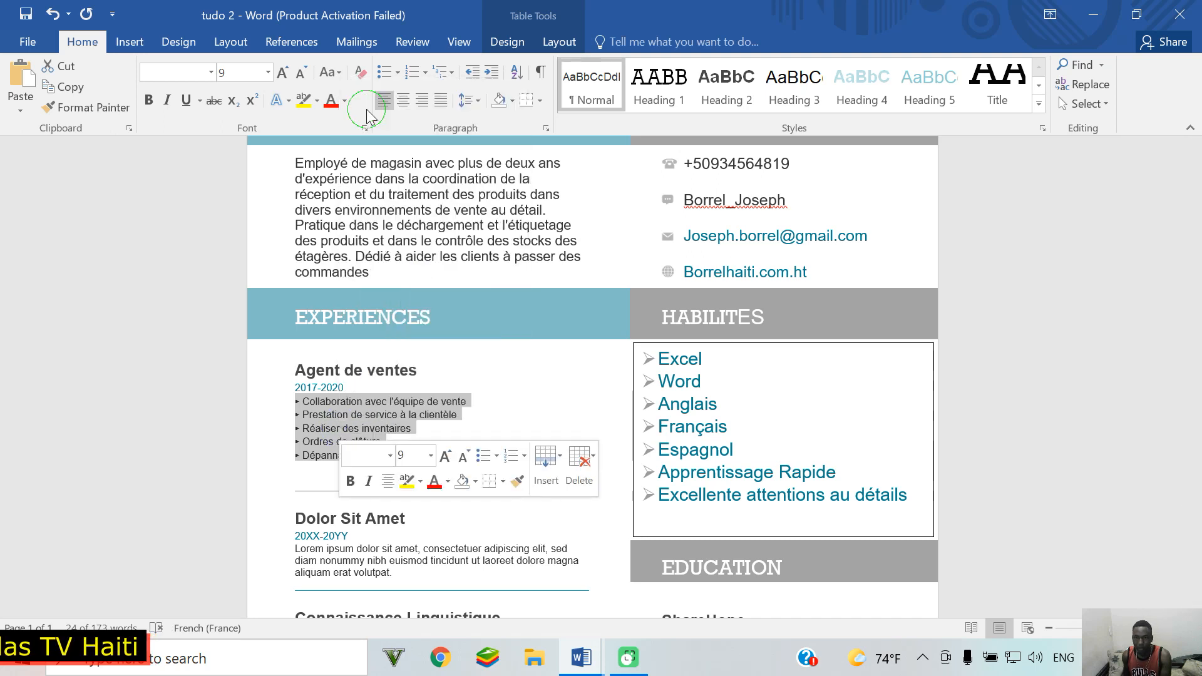
left_click(581, 657)
left_click(459, 560)
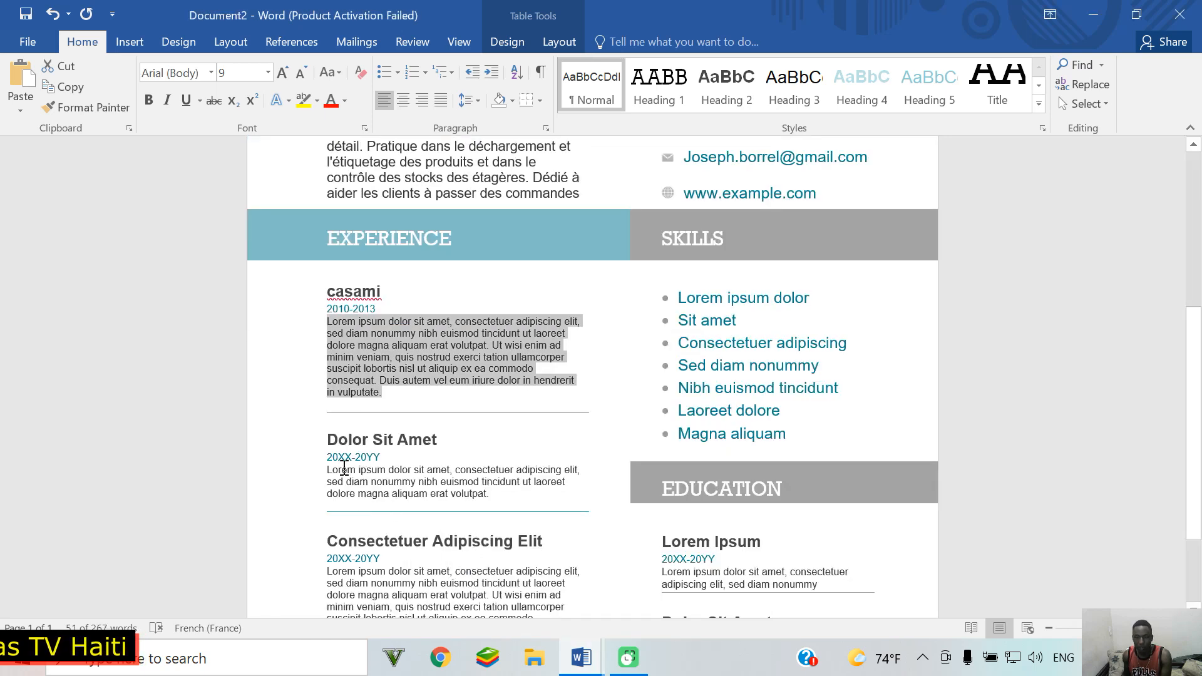
Step: Paste the copied task bullets over casami's placeholder, then select Dolor Sit Amet's title and paragraph
right_click(369, 338)
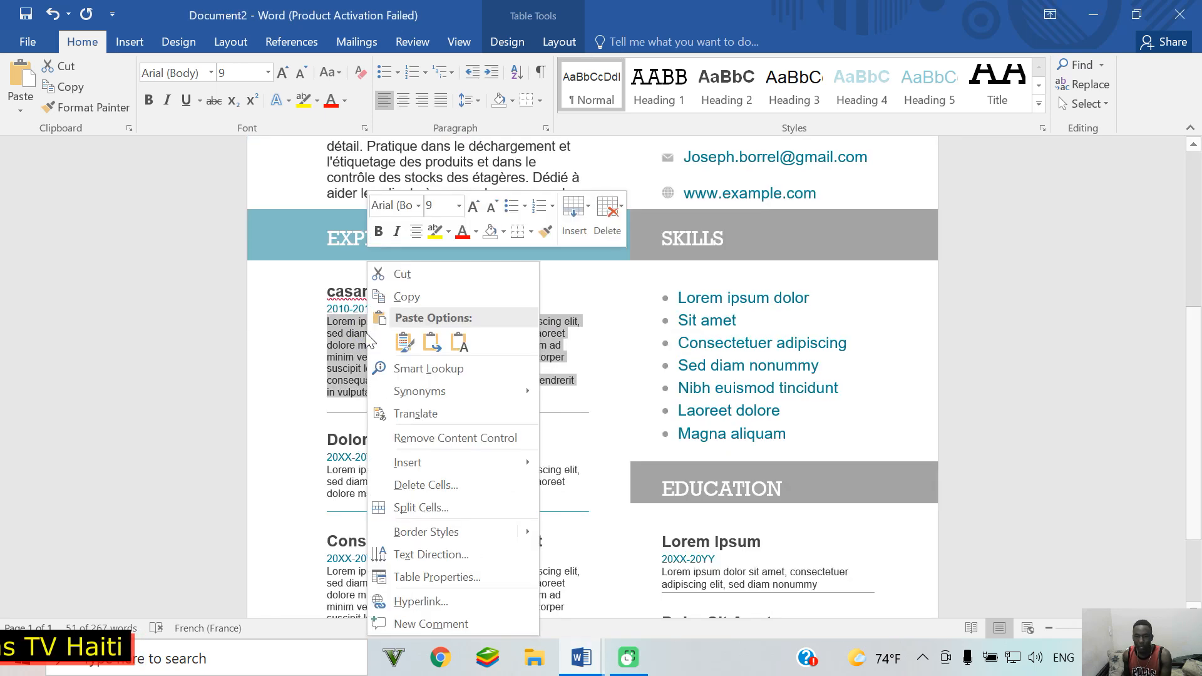
left_click(402, 348)
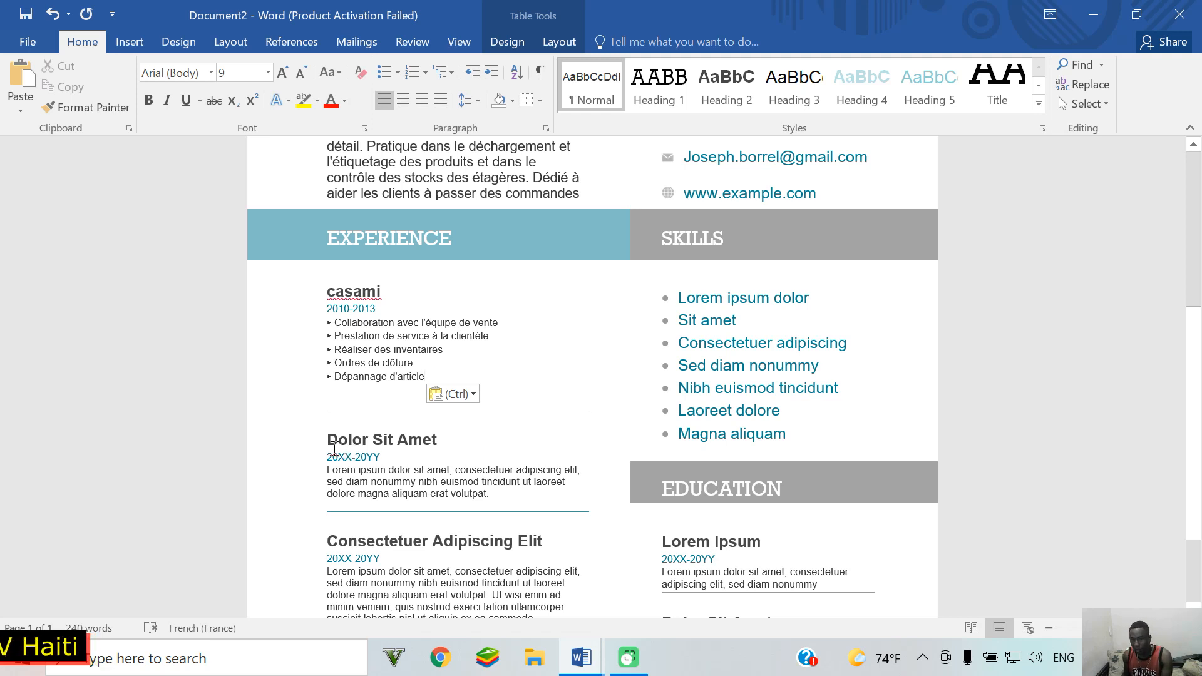
left_click_drag(333, 442, 412, 450)
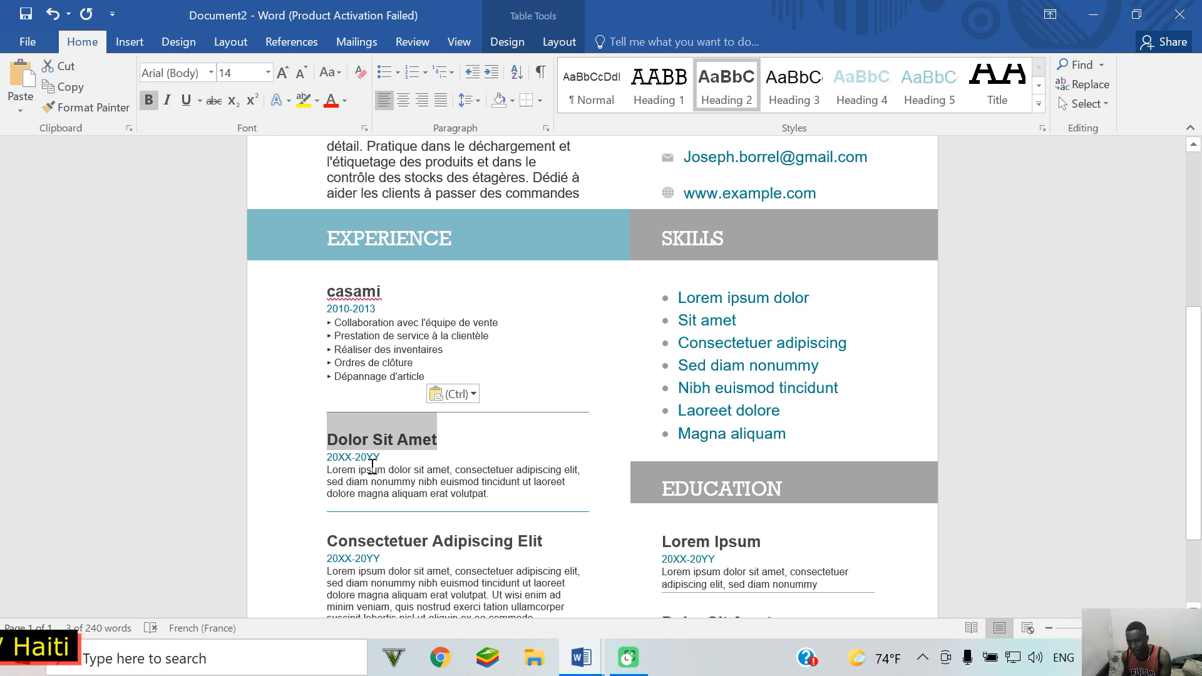
triple_click(468, 480)
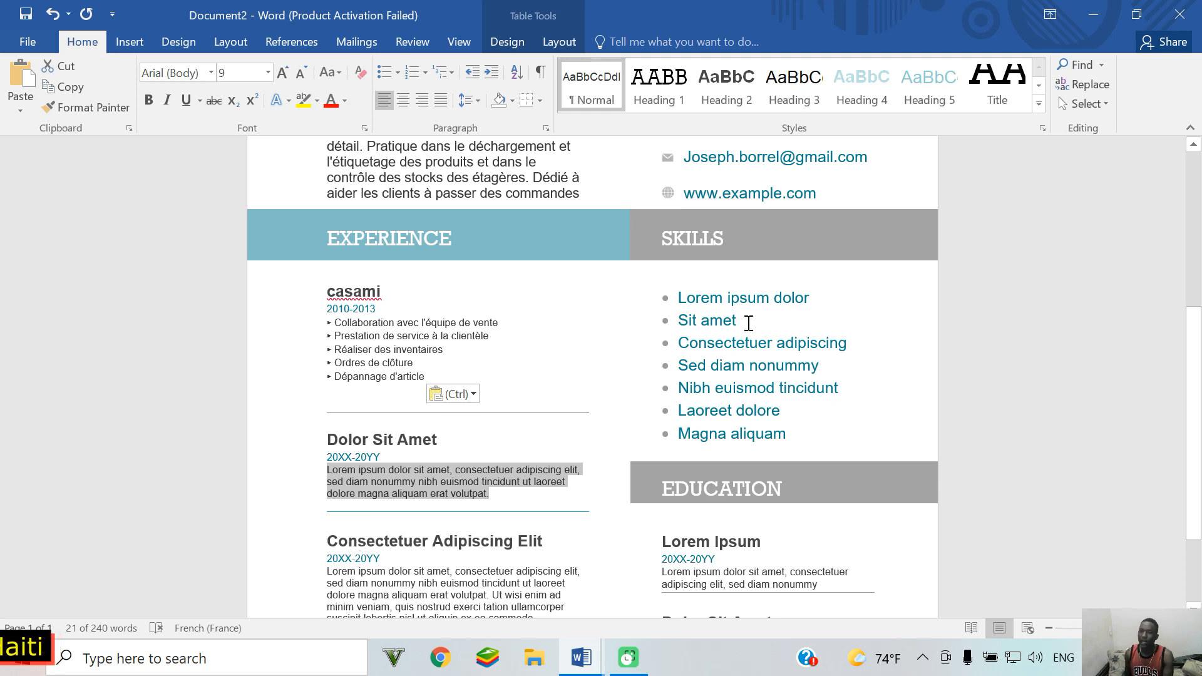
Step: Retype the SKILLS section heading as HABILITES
double_click(730, 239)
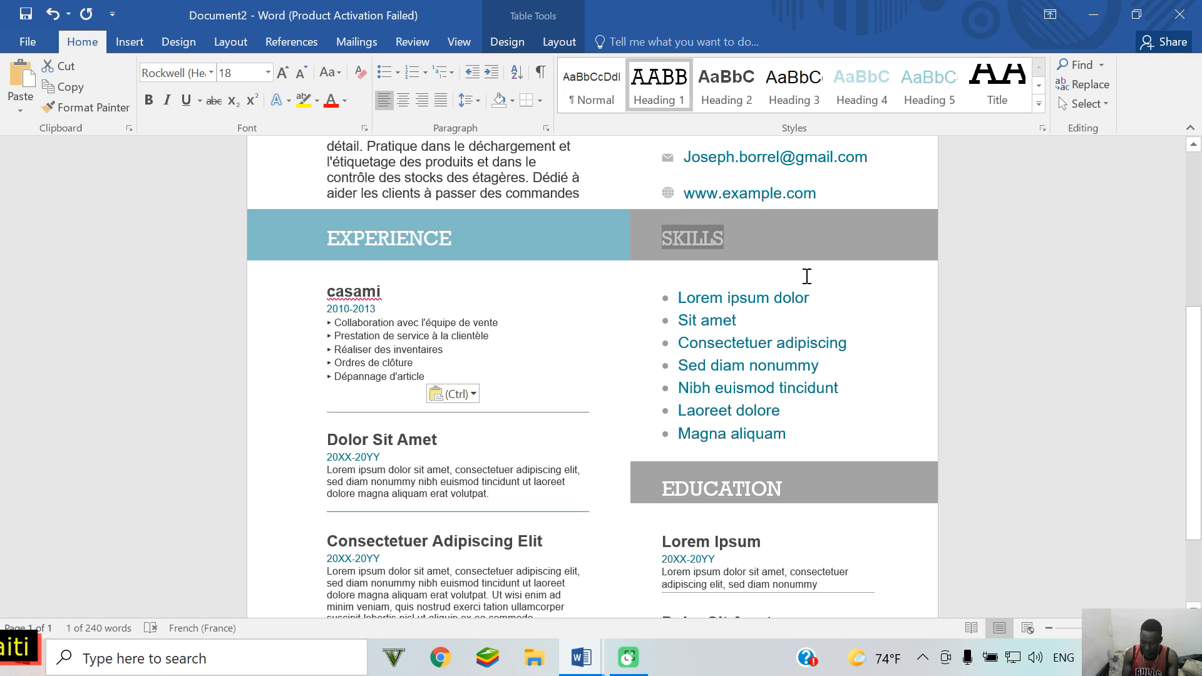
type("HA")
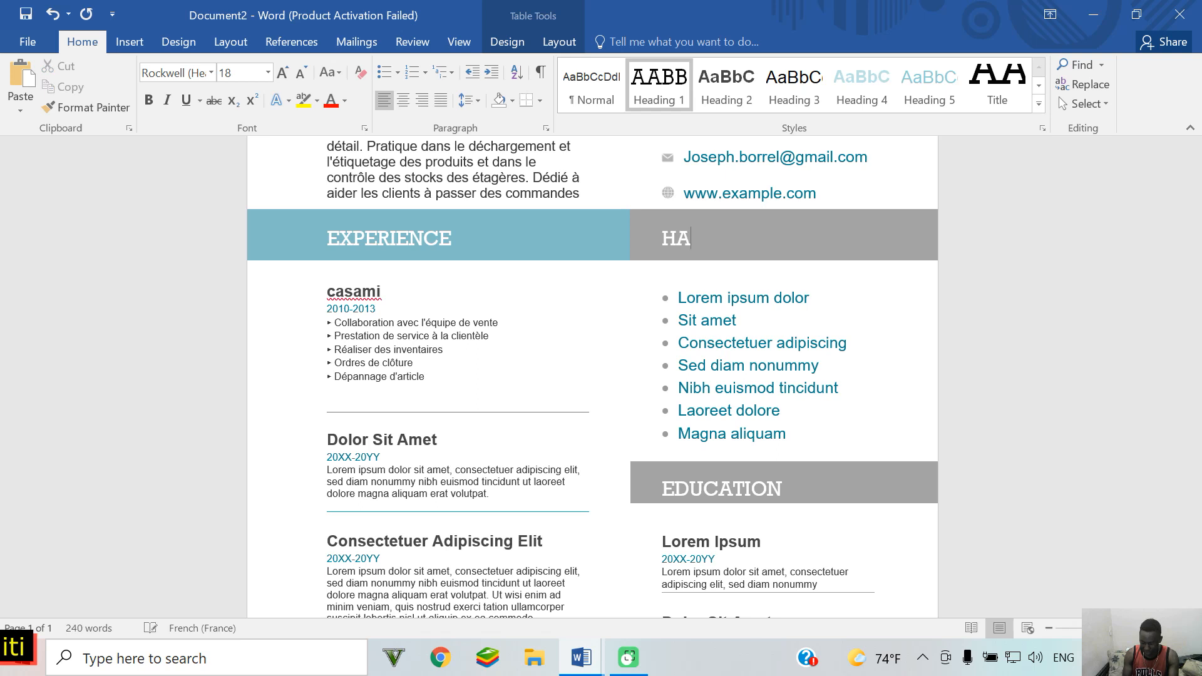
type("BILI")
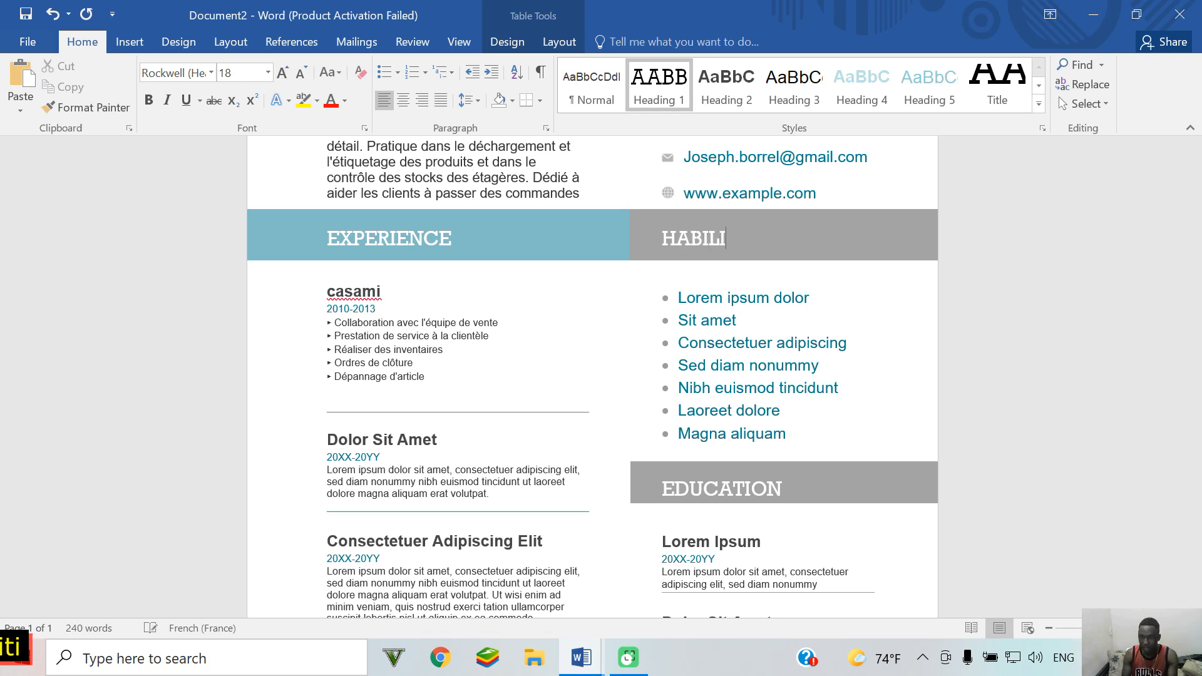
type("T")
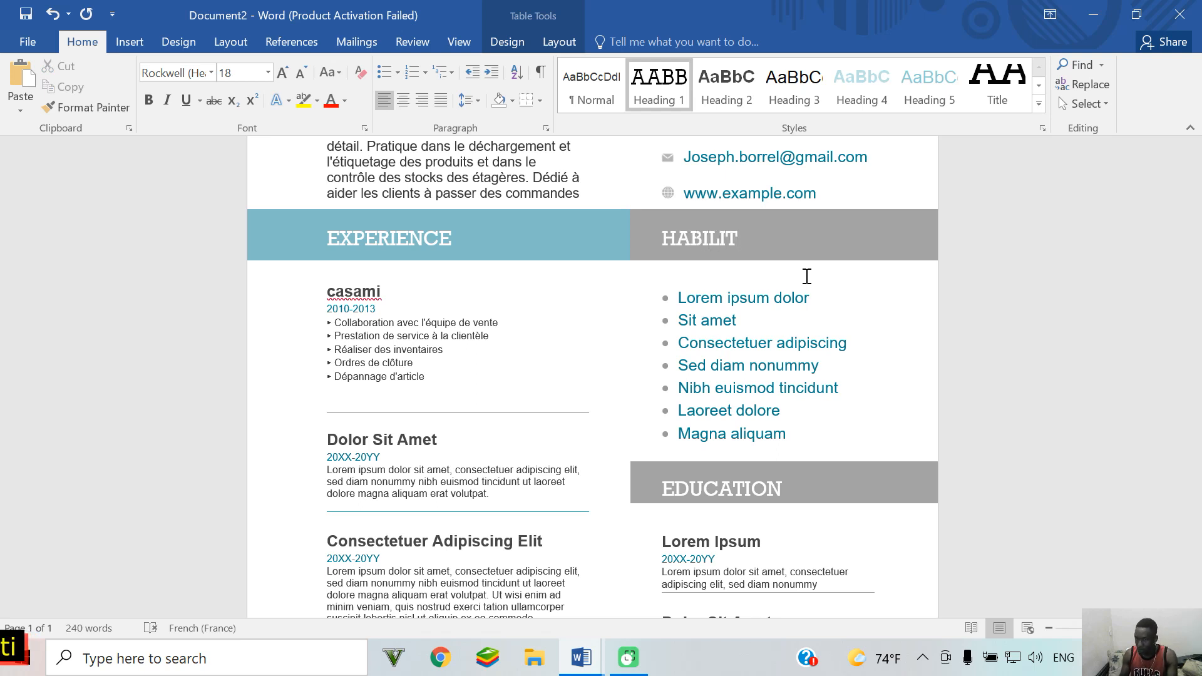
type("E")
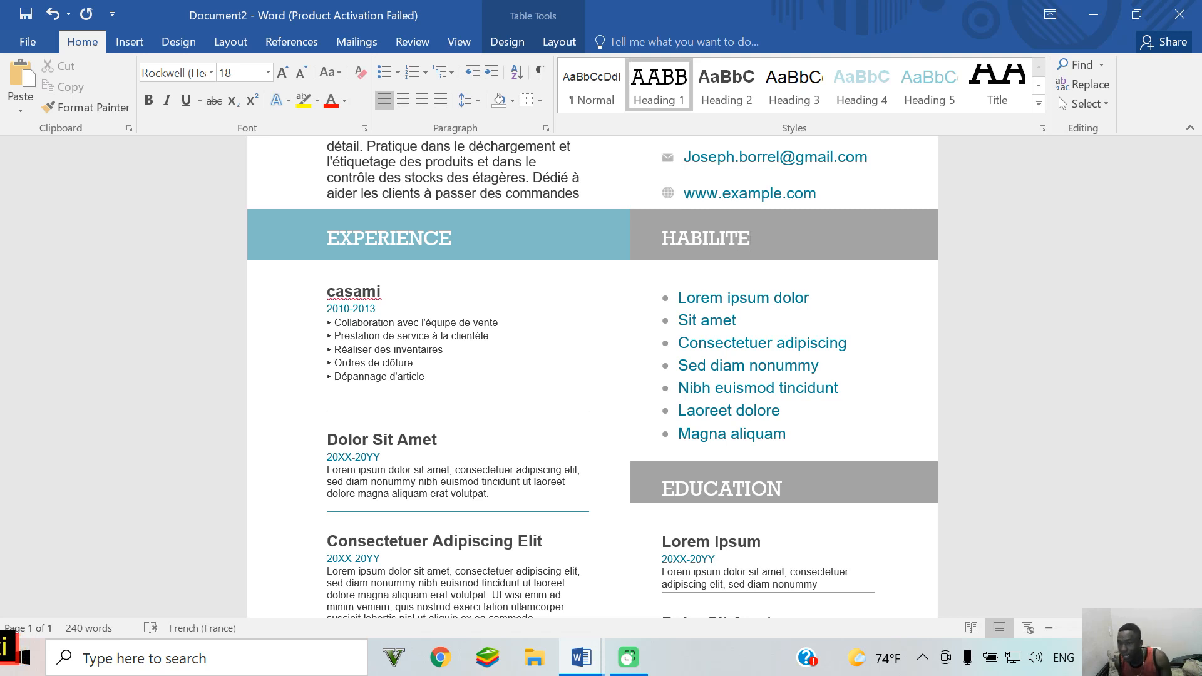
type("S")
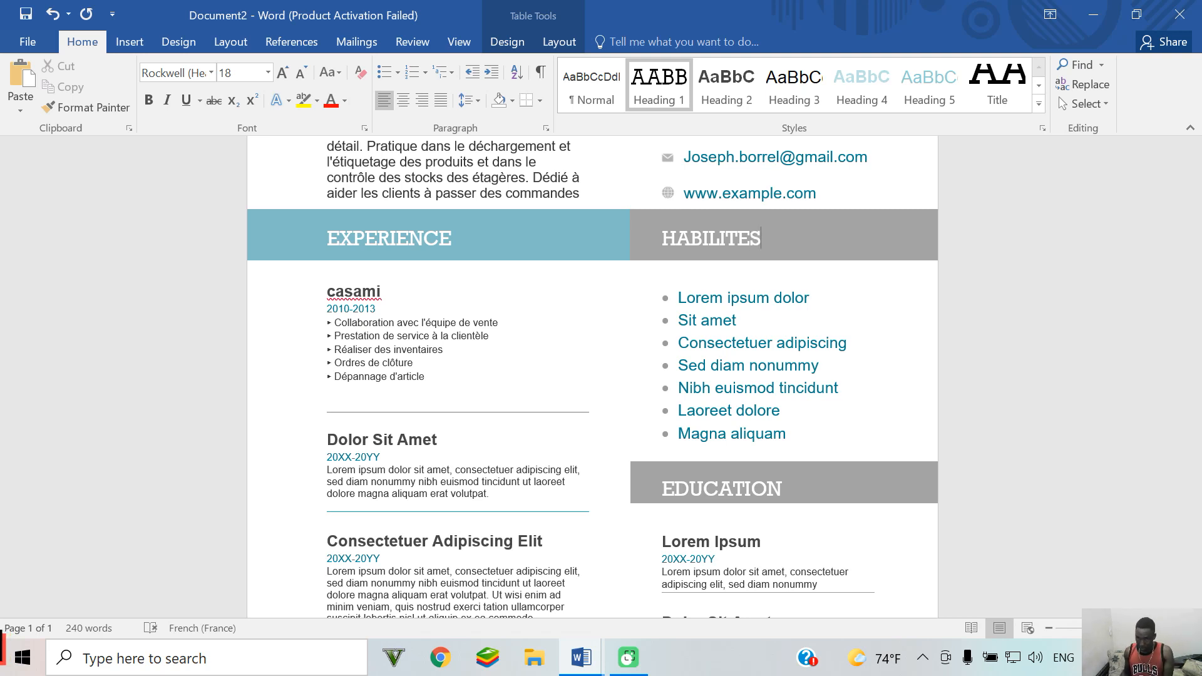
scroll(797, 263, "down", 1)
scroll(797, 263, "down", 1)
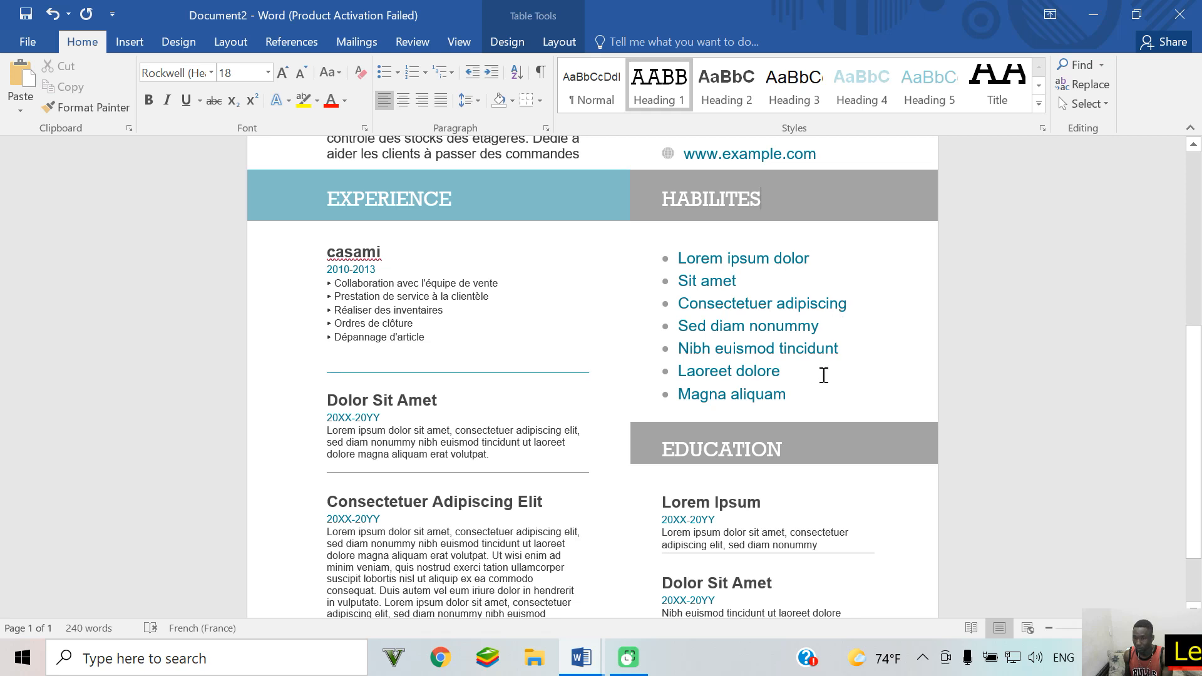
Step: Replace the placeholder skills with the bullets Word, Power point and Excel
left_click(807, 253)
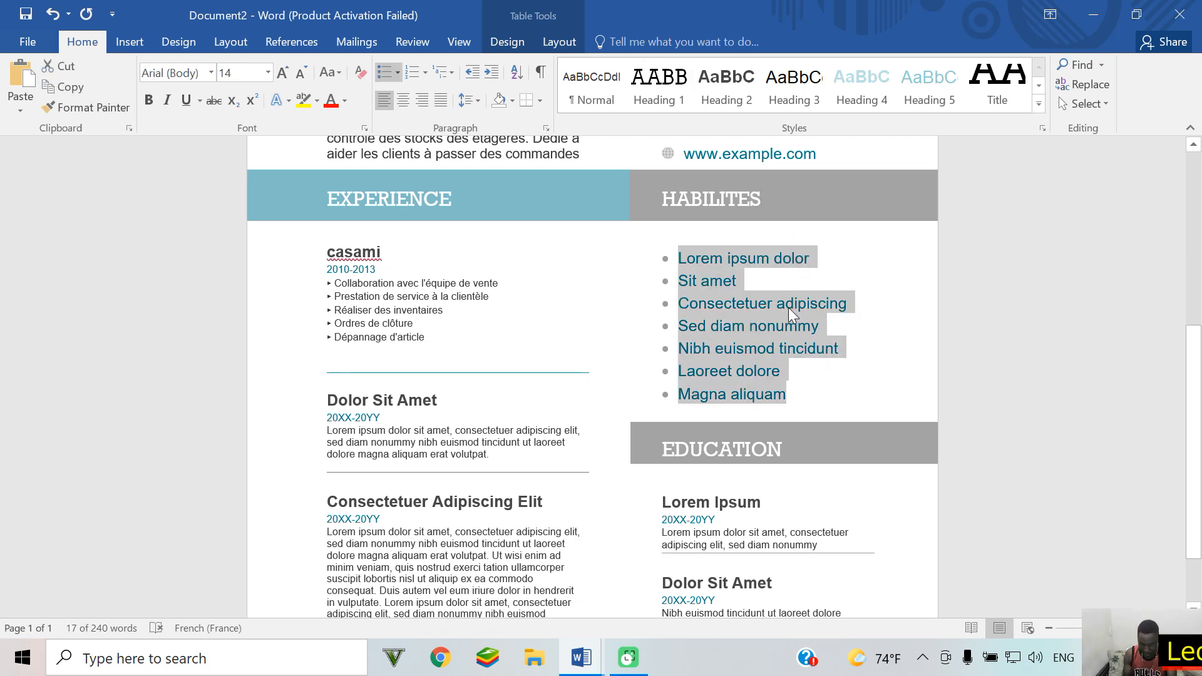
type("wor")
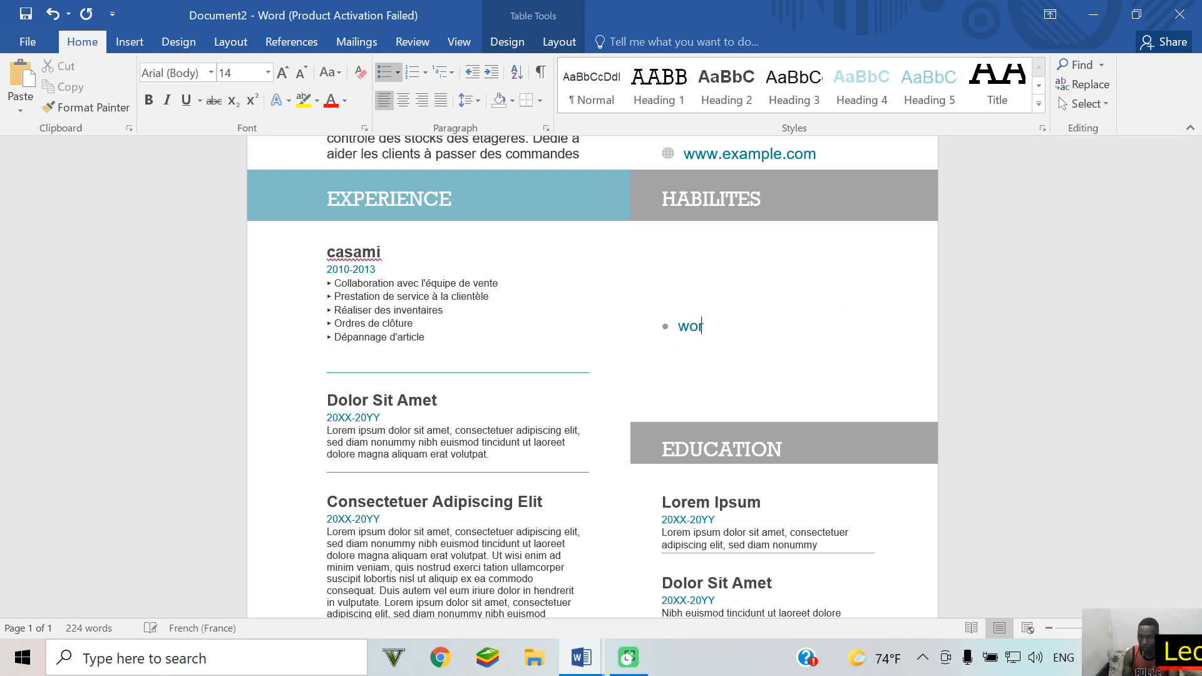
key("BackSpace")
key("BackSpace")
key("BackSpace")
type("Word")
key("Return")
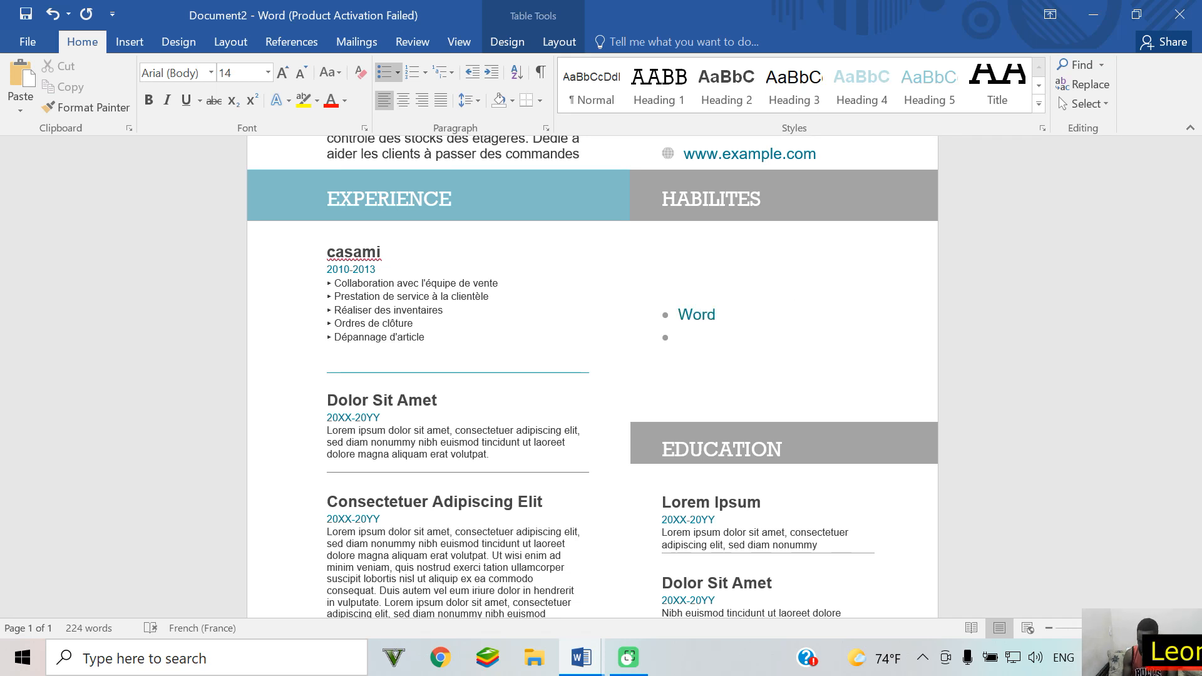
type("Power point")
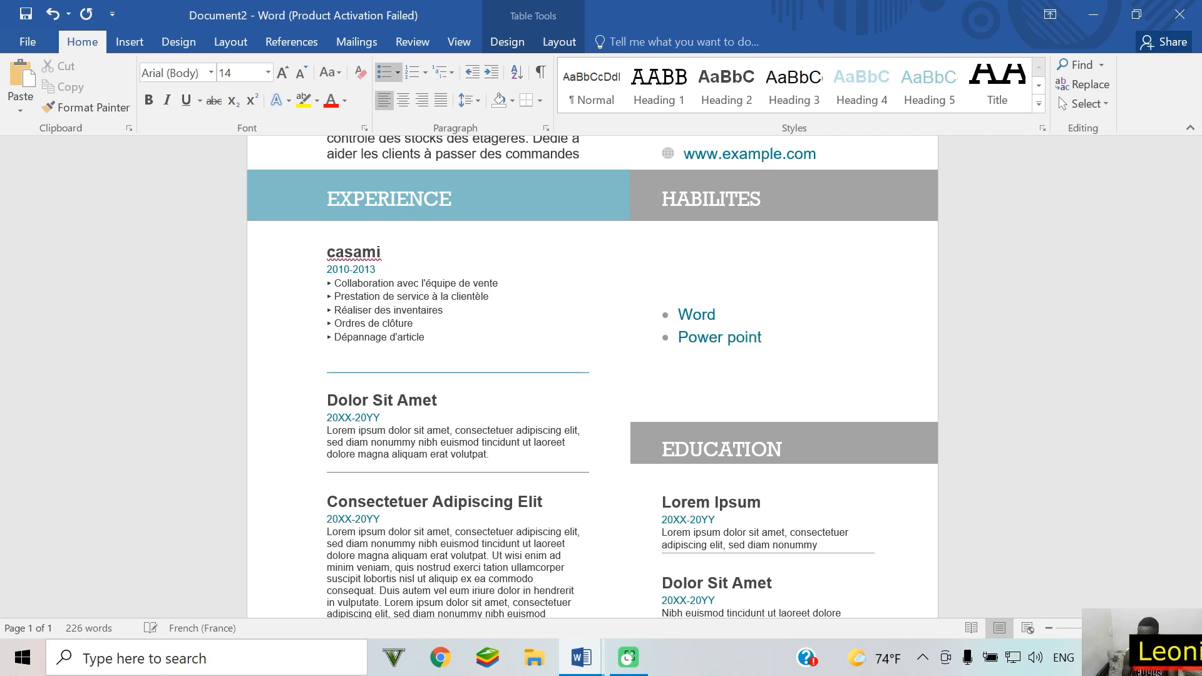
key("Return")
type("E")
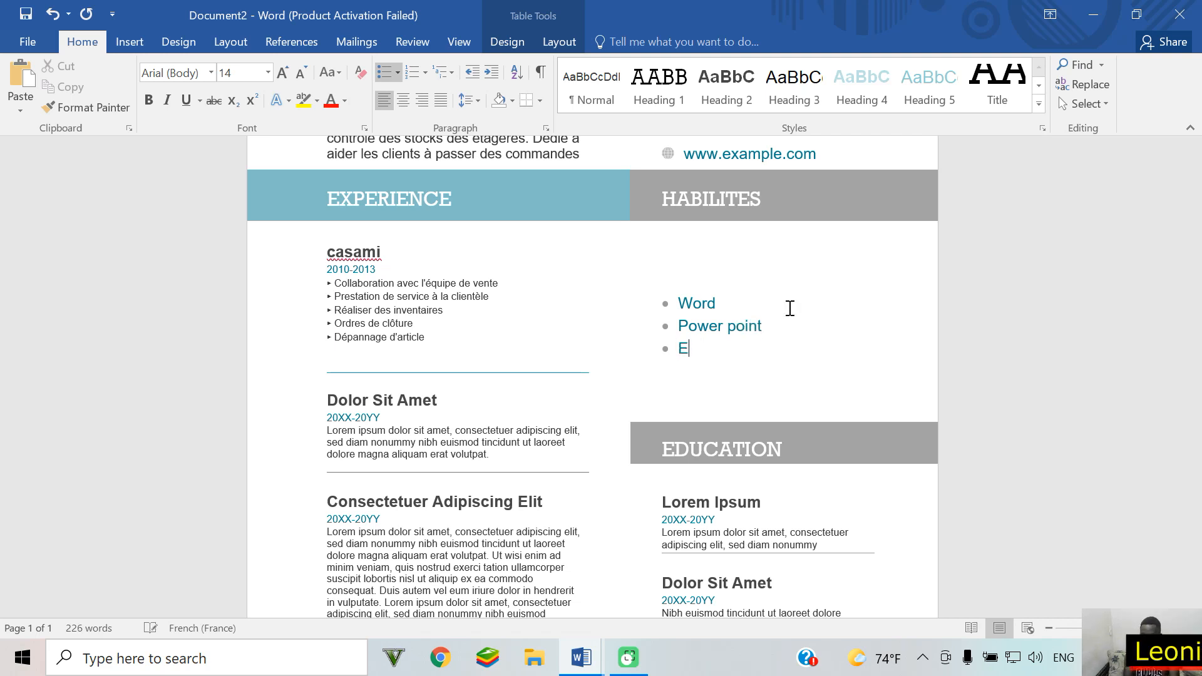
type("xcel")
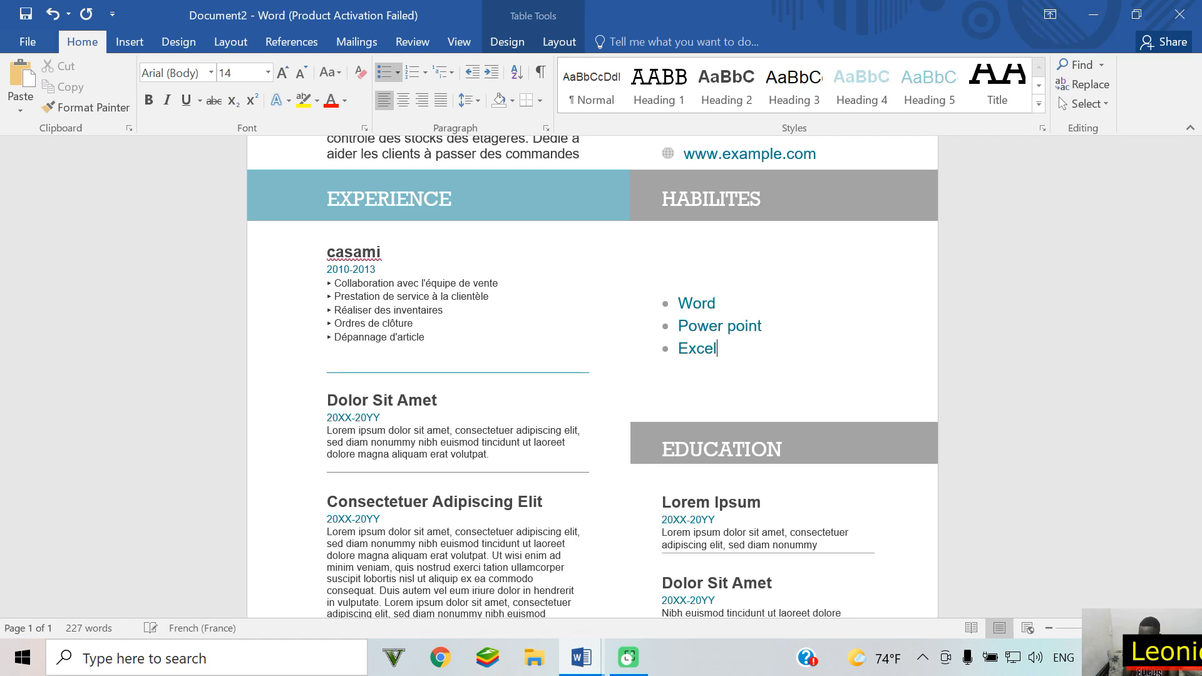
key("Return")
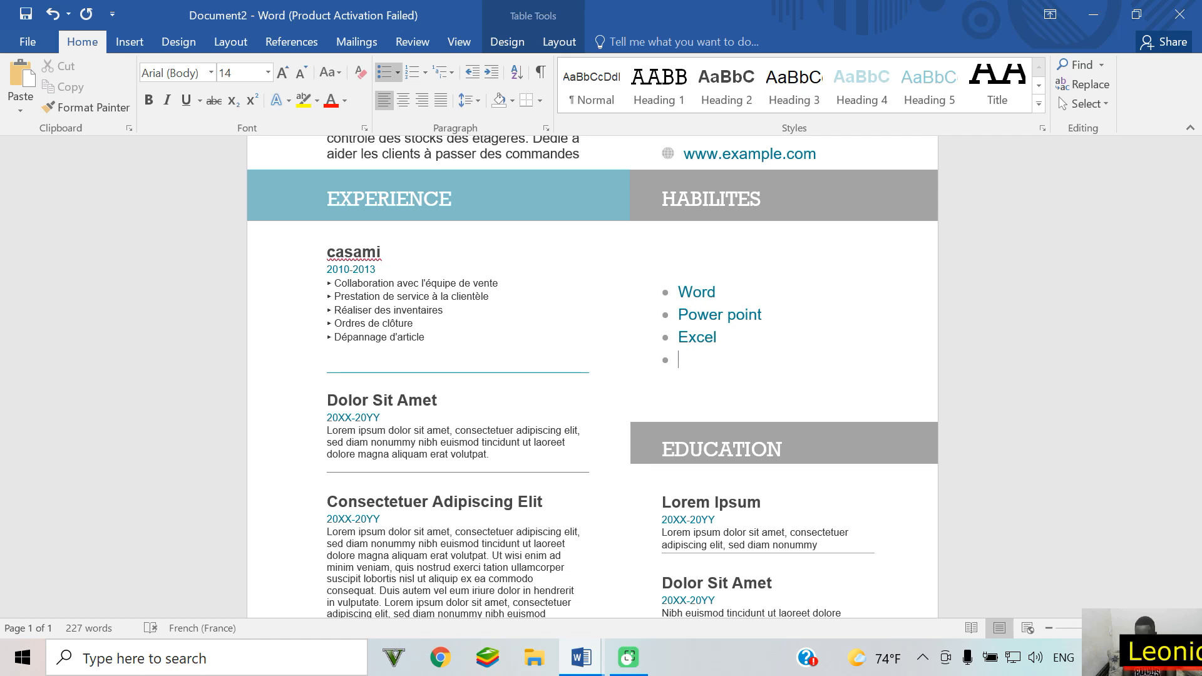
Step: Add an Excellente Apprentissage bullet, correcting the misspelling from the spelling suggestions
type("E")
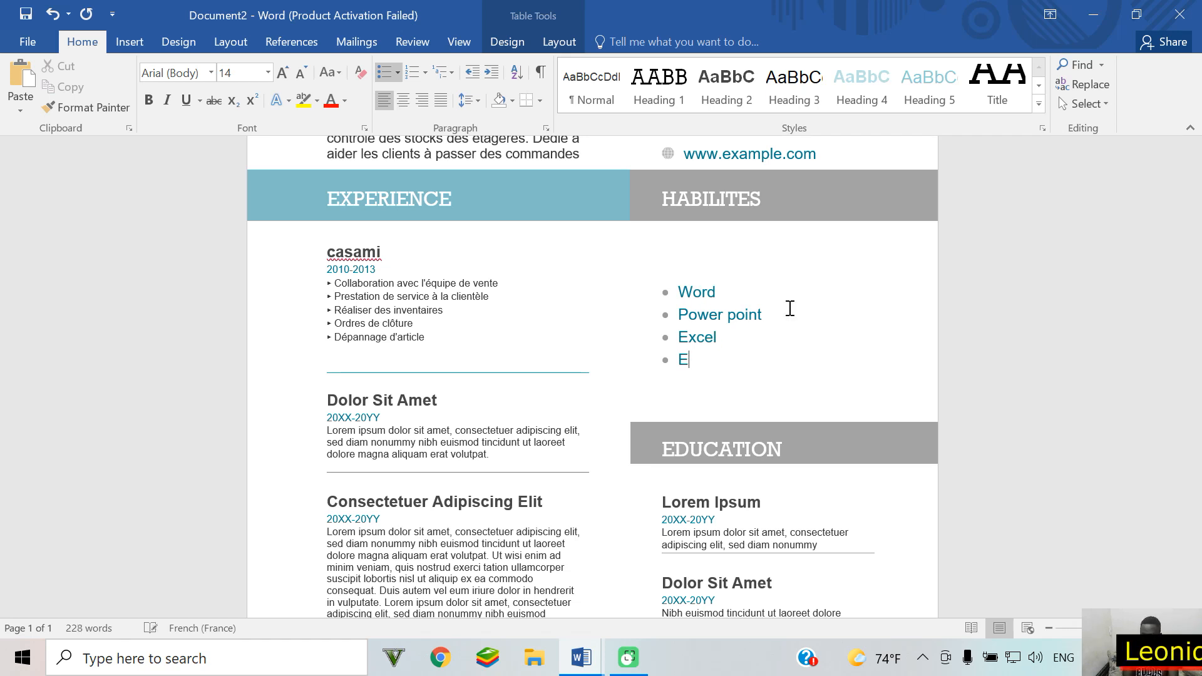
type("xcellente Apre")
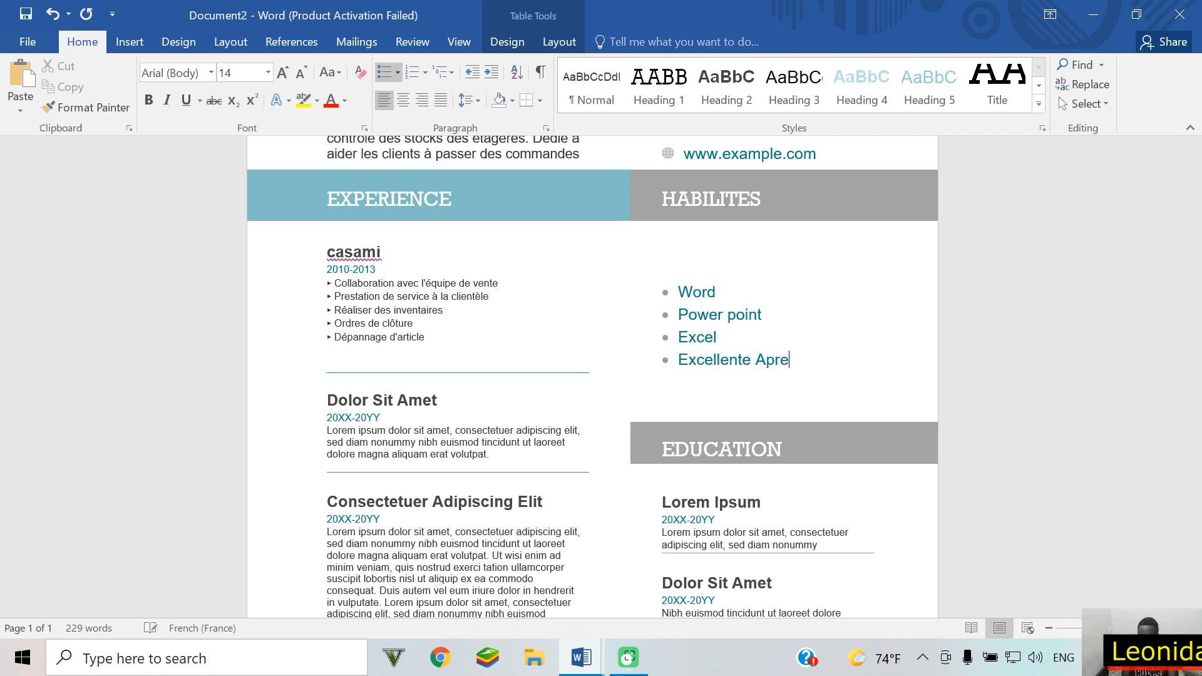
type("ntisage")
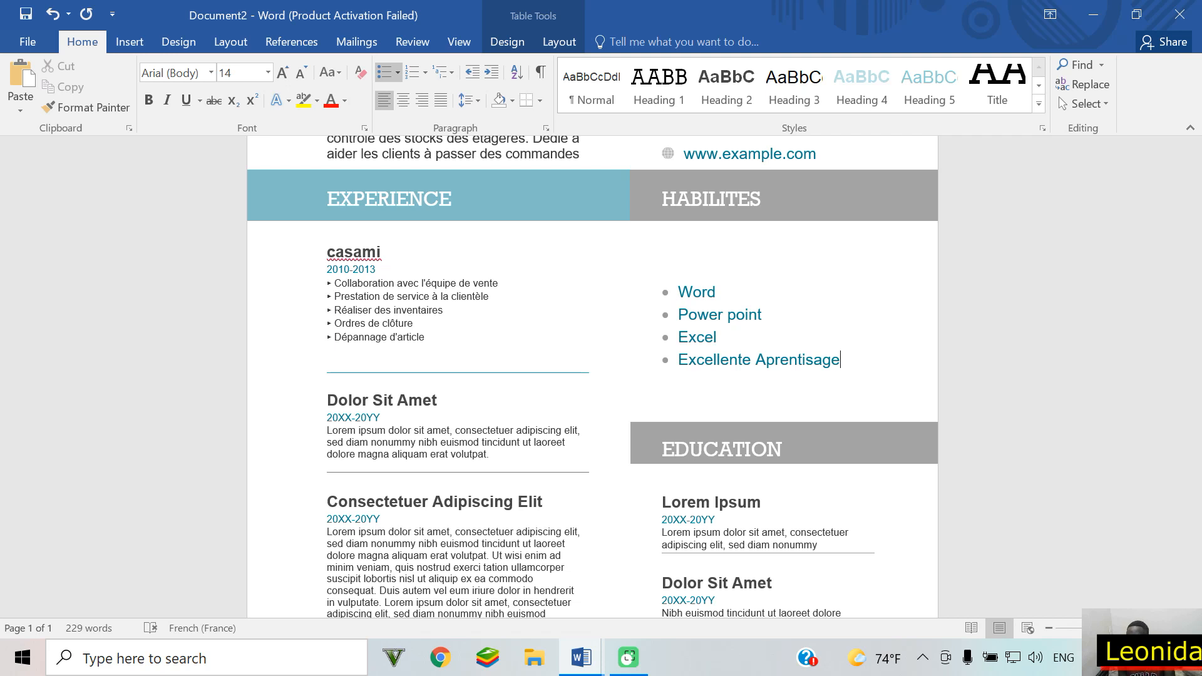
key("Return")
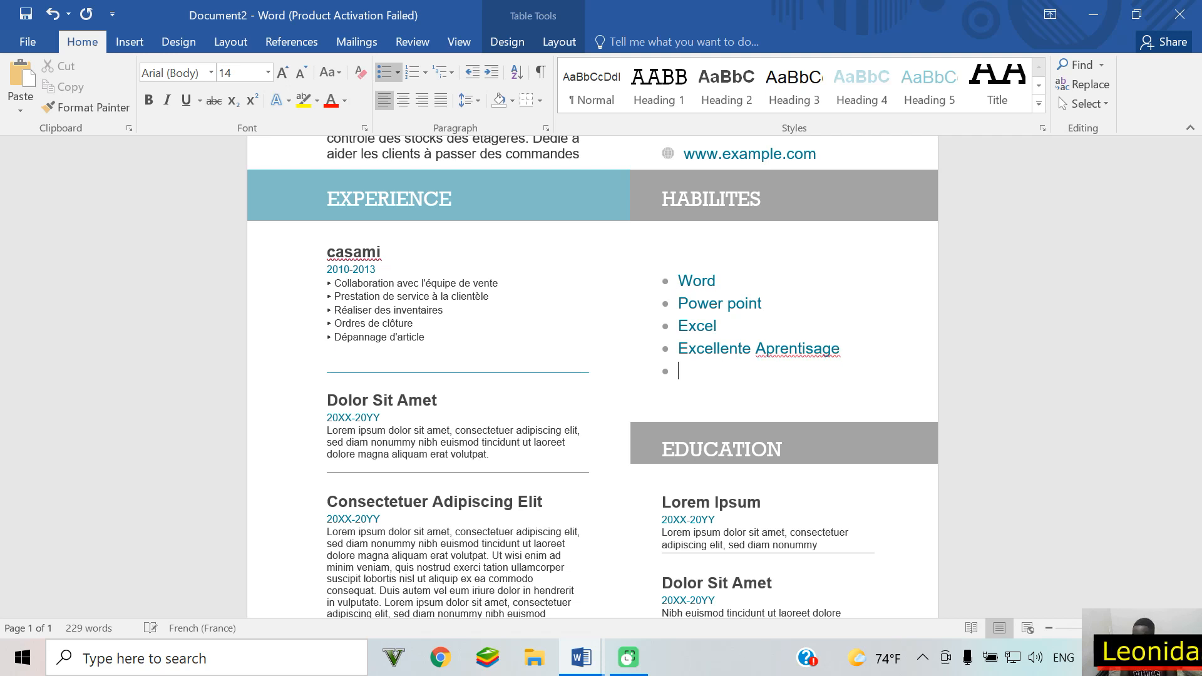
right_click(802, 355)
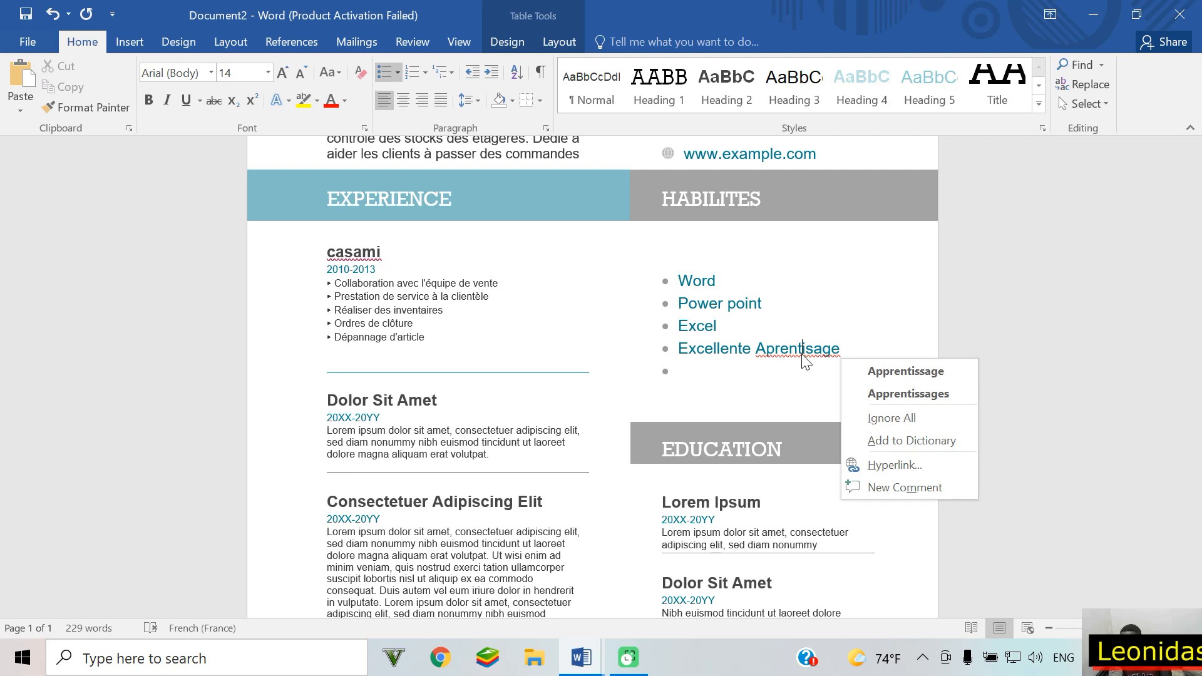
left_click(890, 375)
left_click(678, 377)
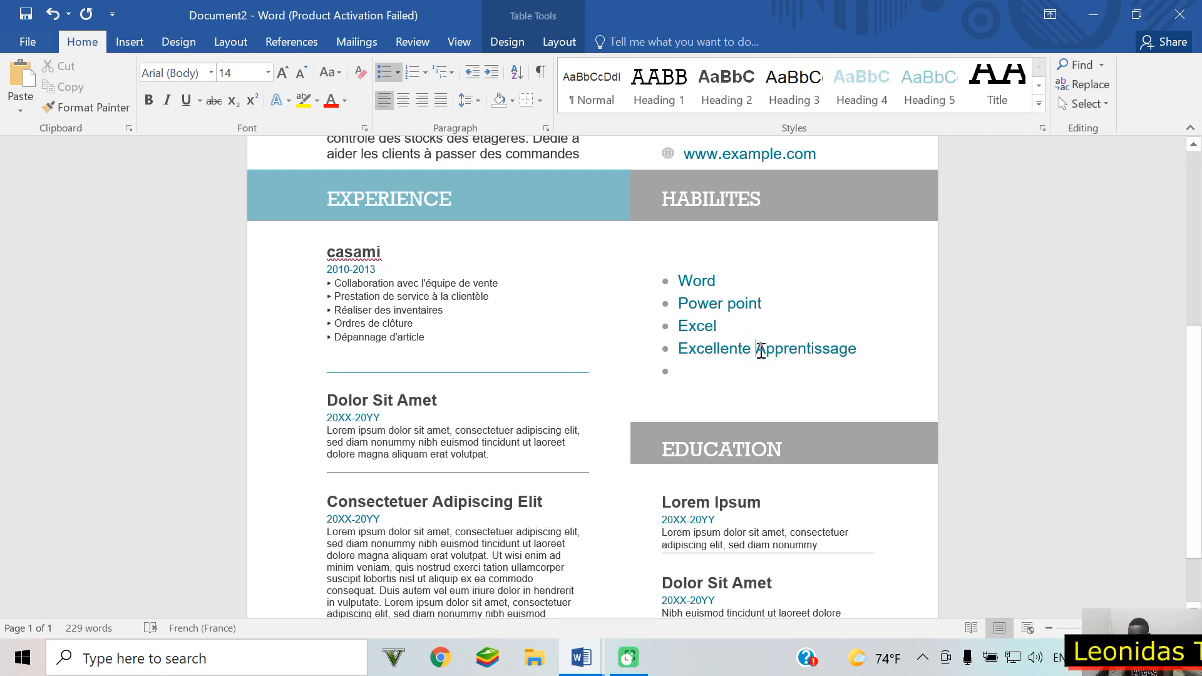
Step: Keep the bullet on the Apprentissage line and extend it to Apprentissage Rapid
key("BackSpace")
key("BackSpace")
key("BackSpace")
key("BackSpace")
key("BackSpace")
key("BackSpace")
key("BackSpace")
key("BackSpace")
key("BackSpace")
key("BackSpace")
key("BackSpace")
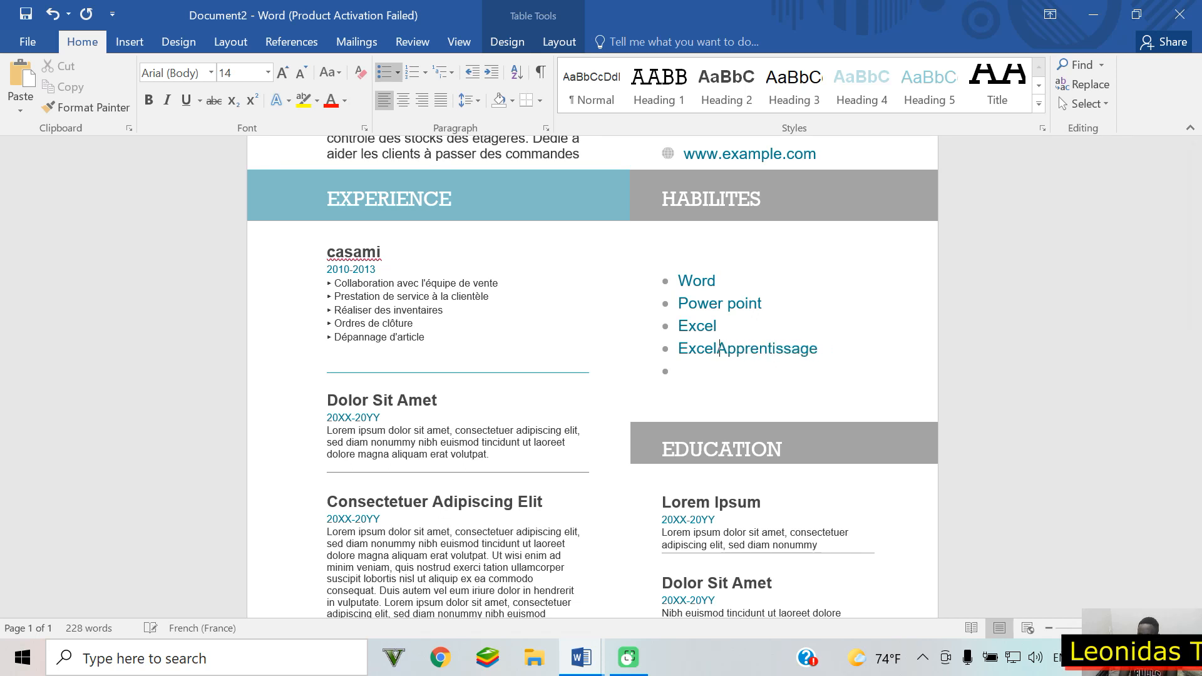
key("BackSpace")
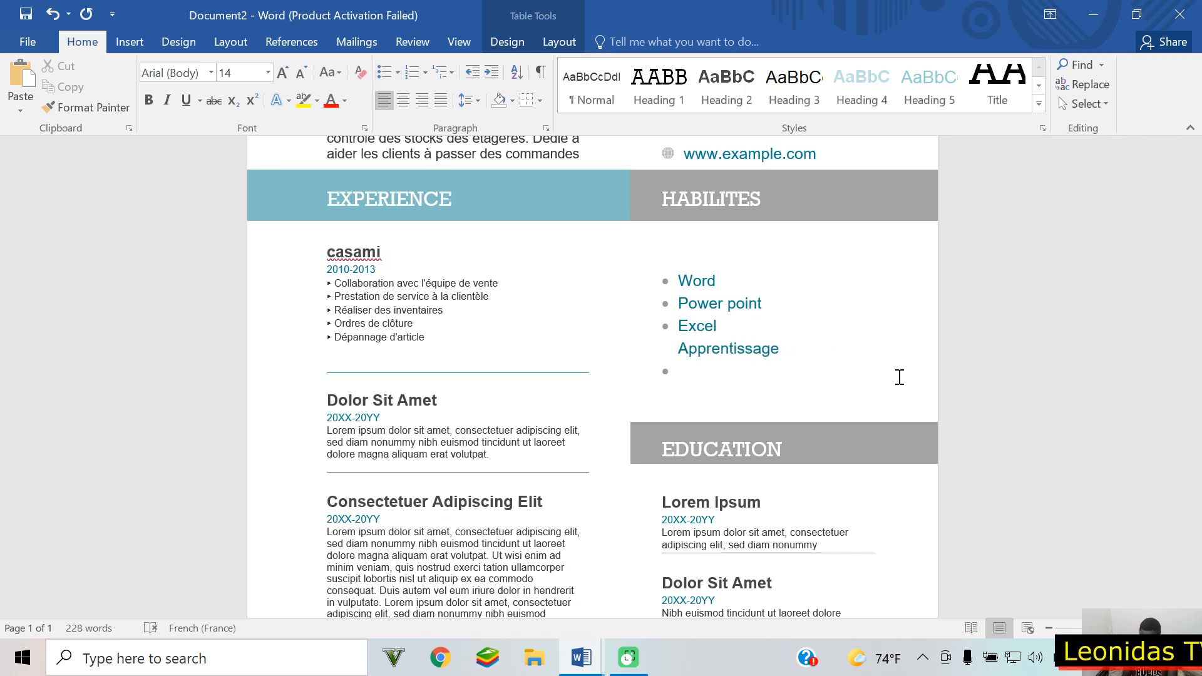
key("ctrl+z")
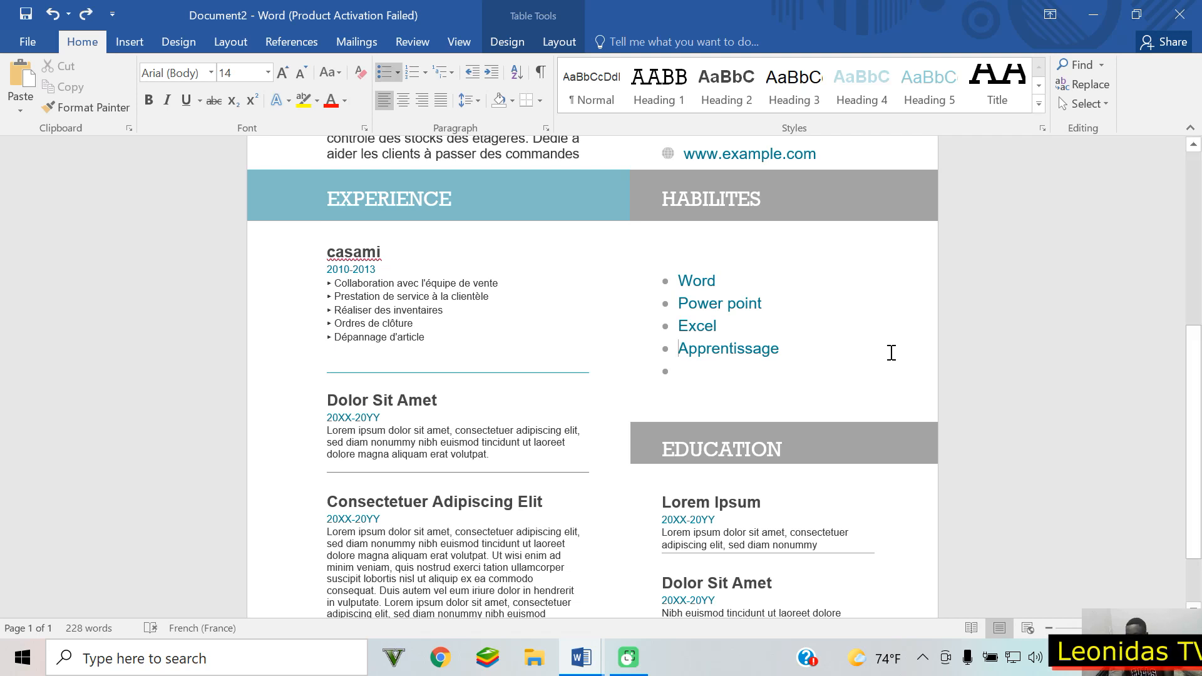
left_click(889, 352)
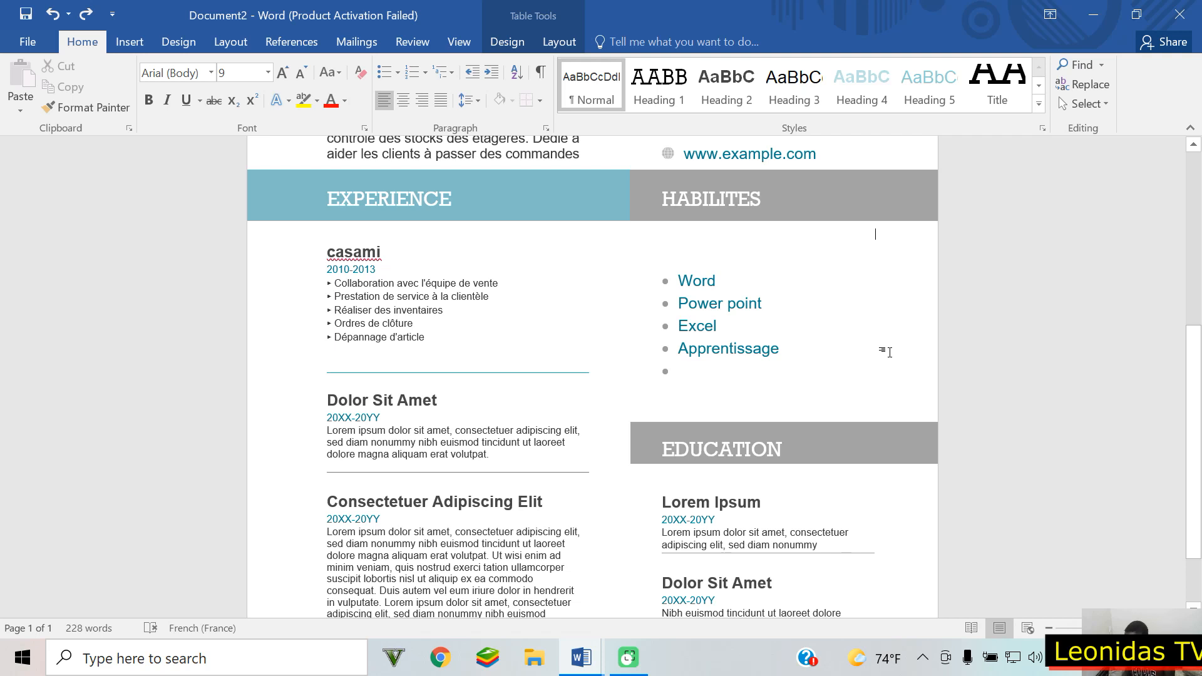
left_click(812, 351)
type("Rspid")
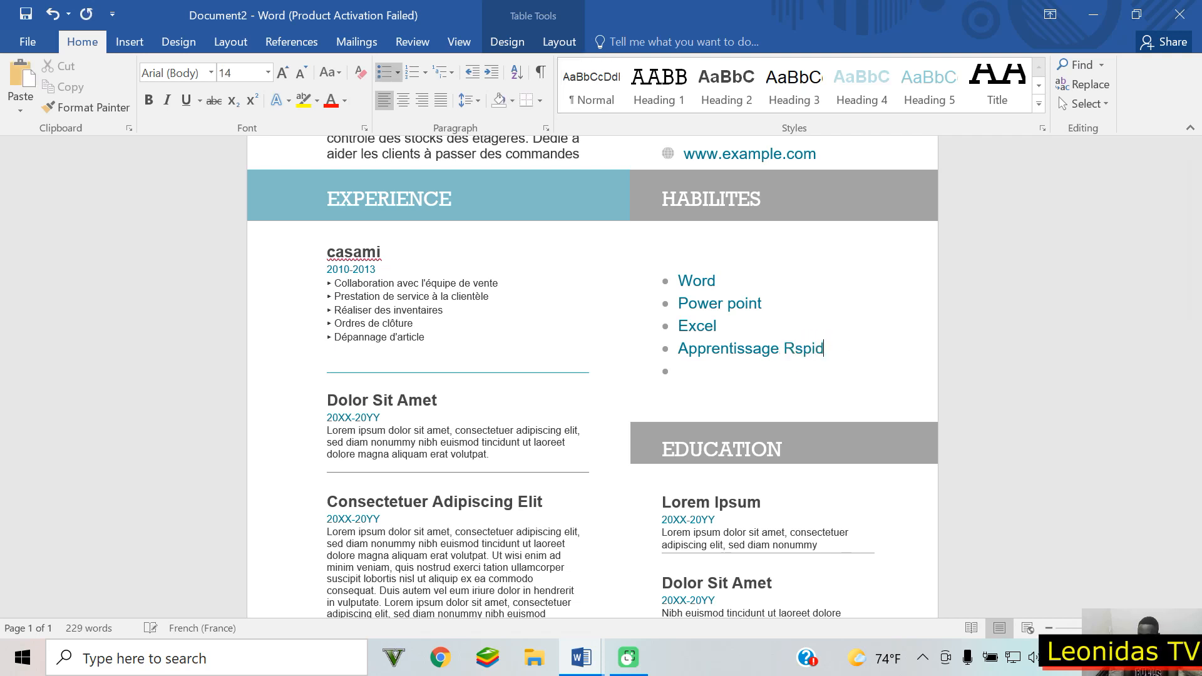
key("BackSpace")
key("BackSpace")
key("BackSpace")
key("BackSpace")
key("BackSpace")
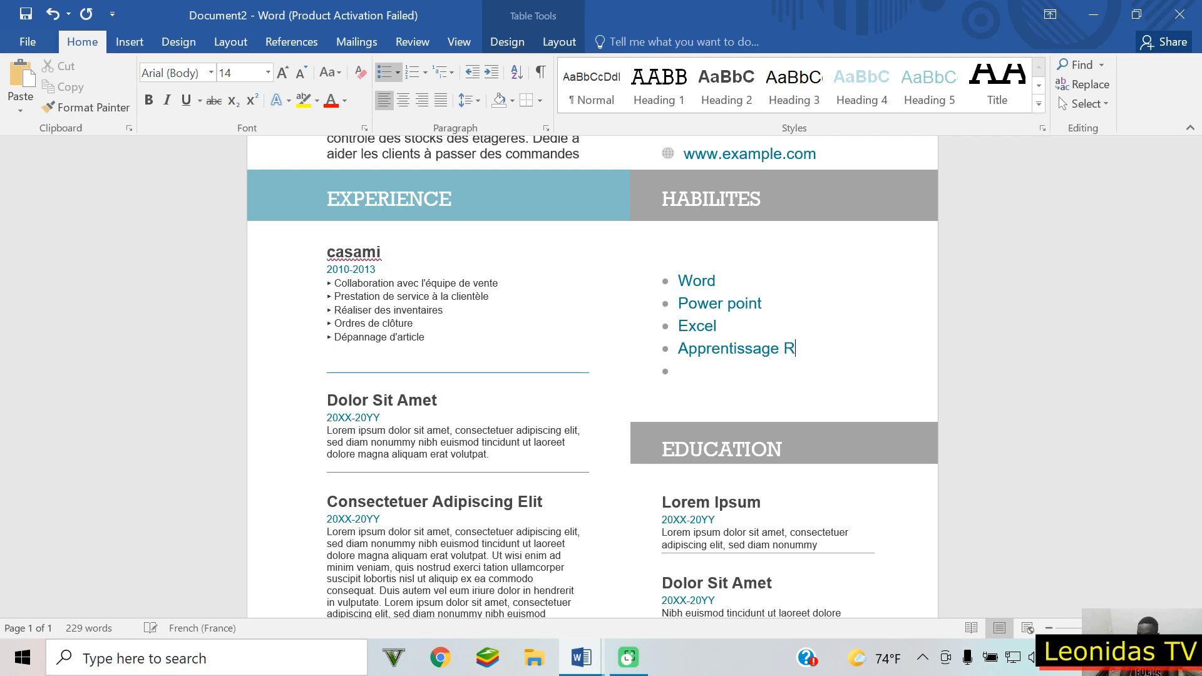
type("Rapid")
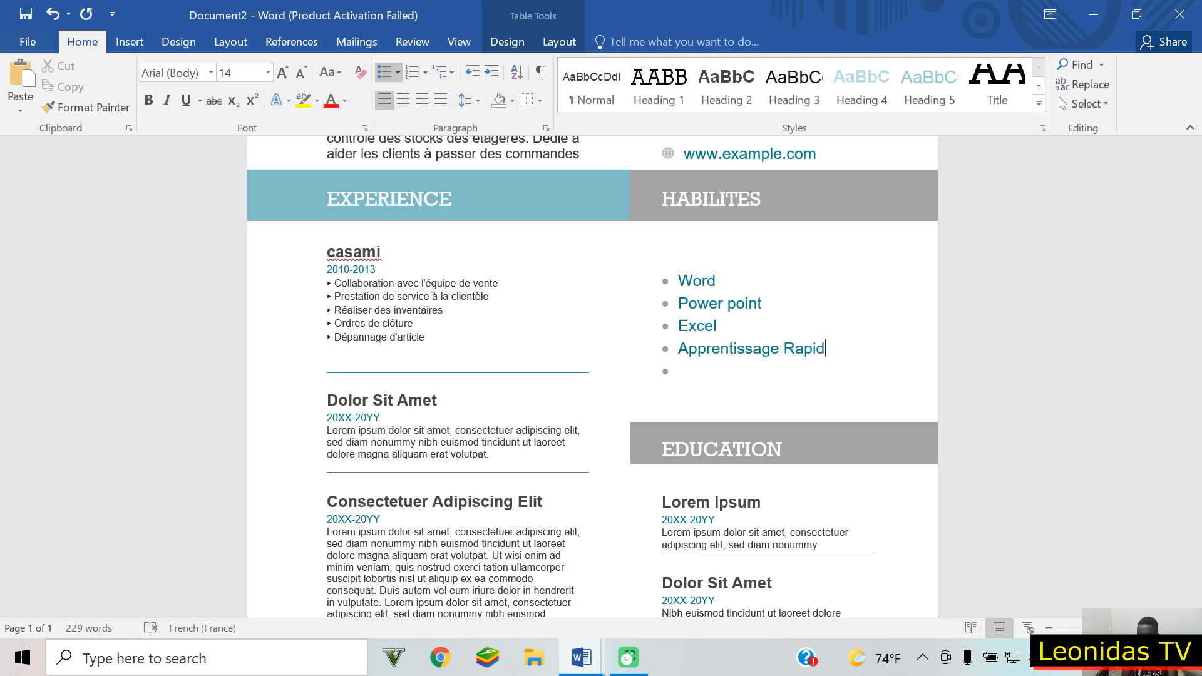
Step: Complete Rapide and add the skill Excellente attention aux details
key("Return")
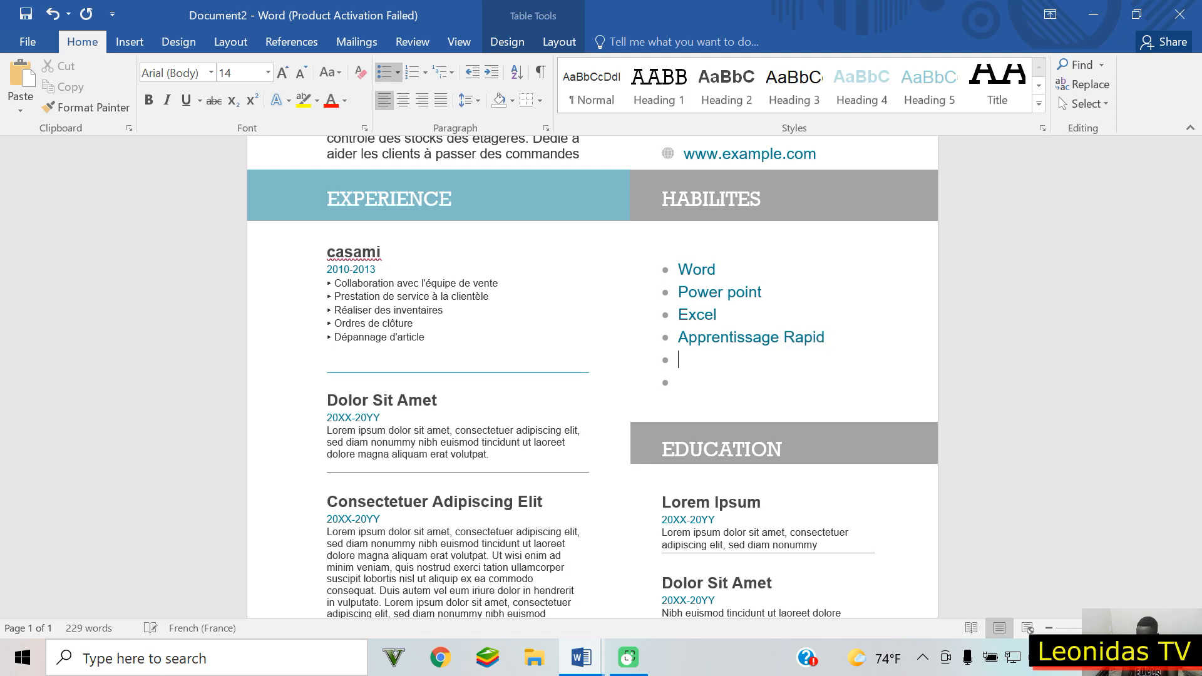
key("BackSpace")
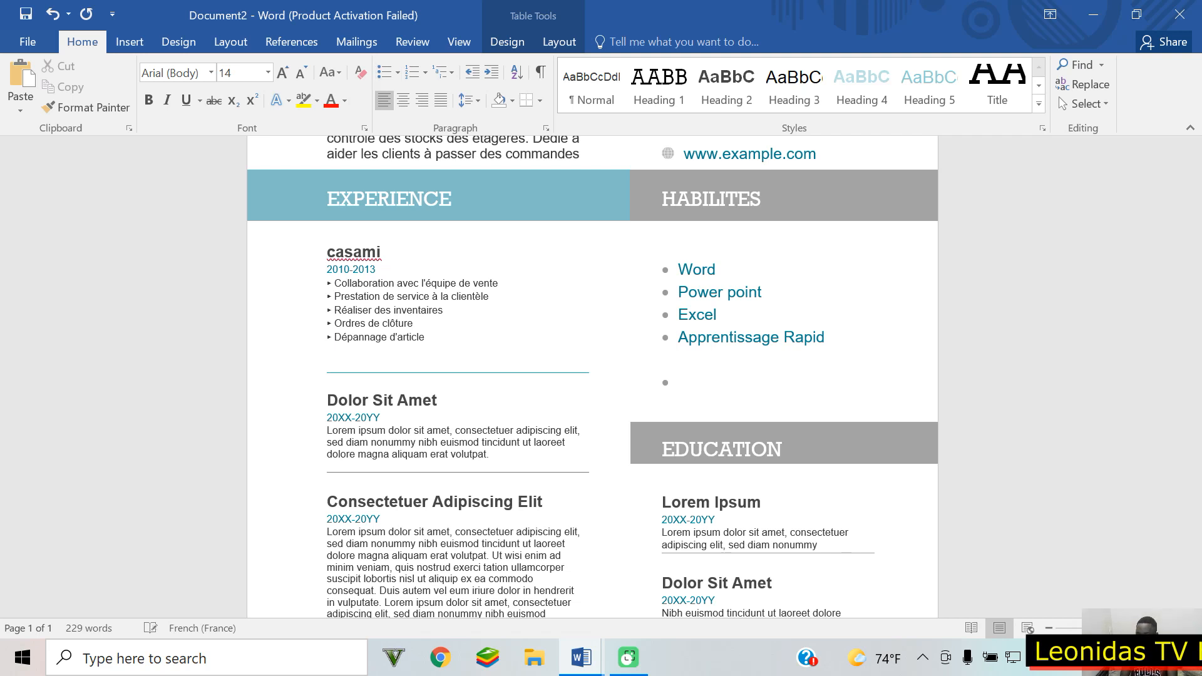
key("BackSpace")
type("e")
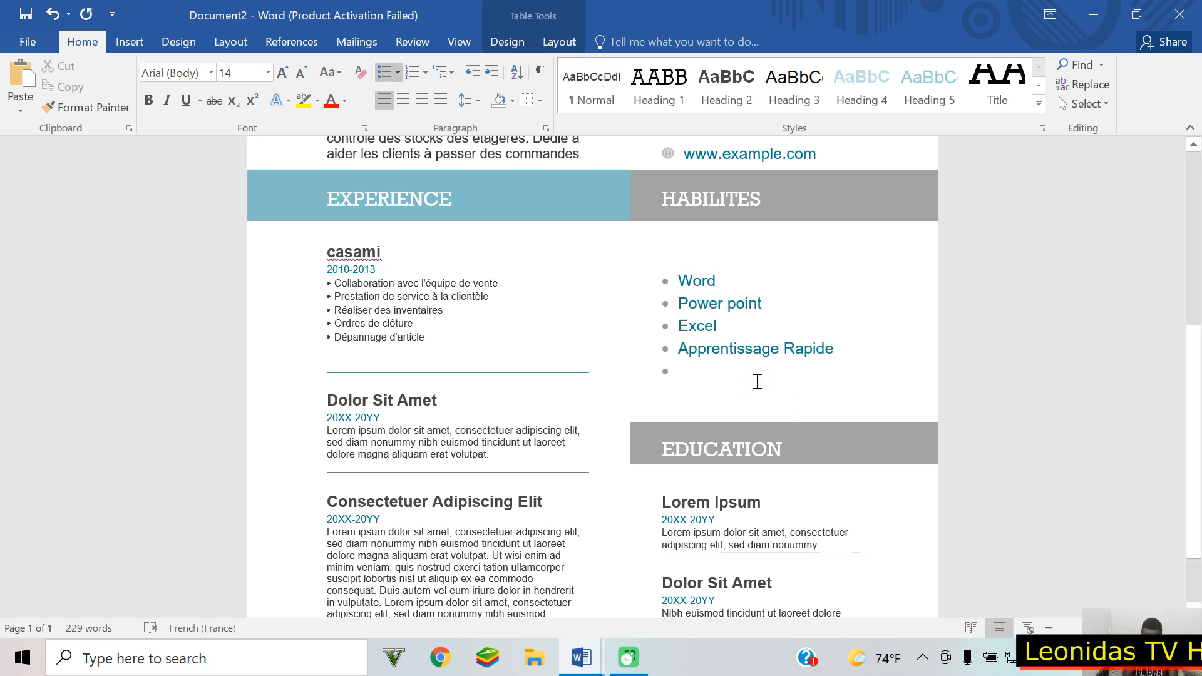
type("Excele")
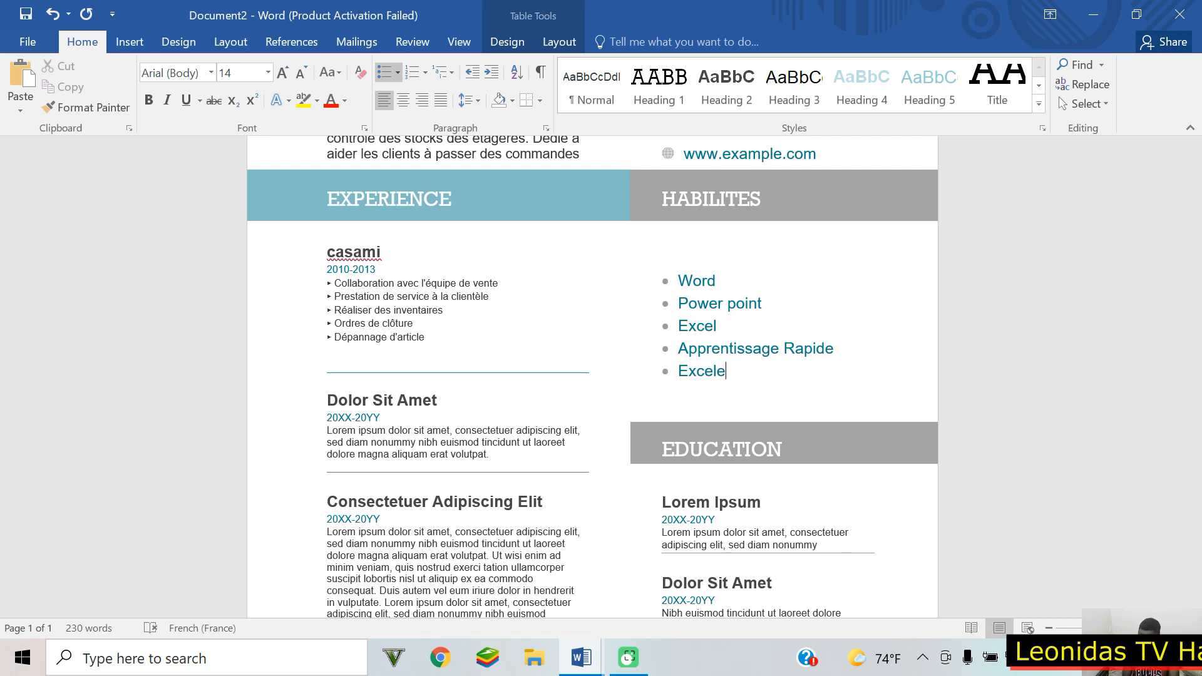
key("BackSpace")
type("len")
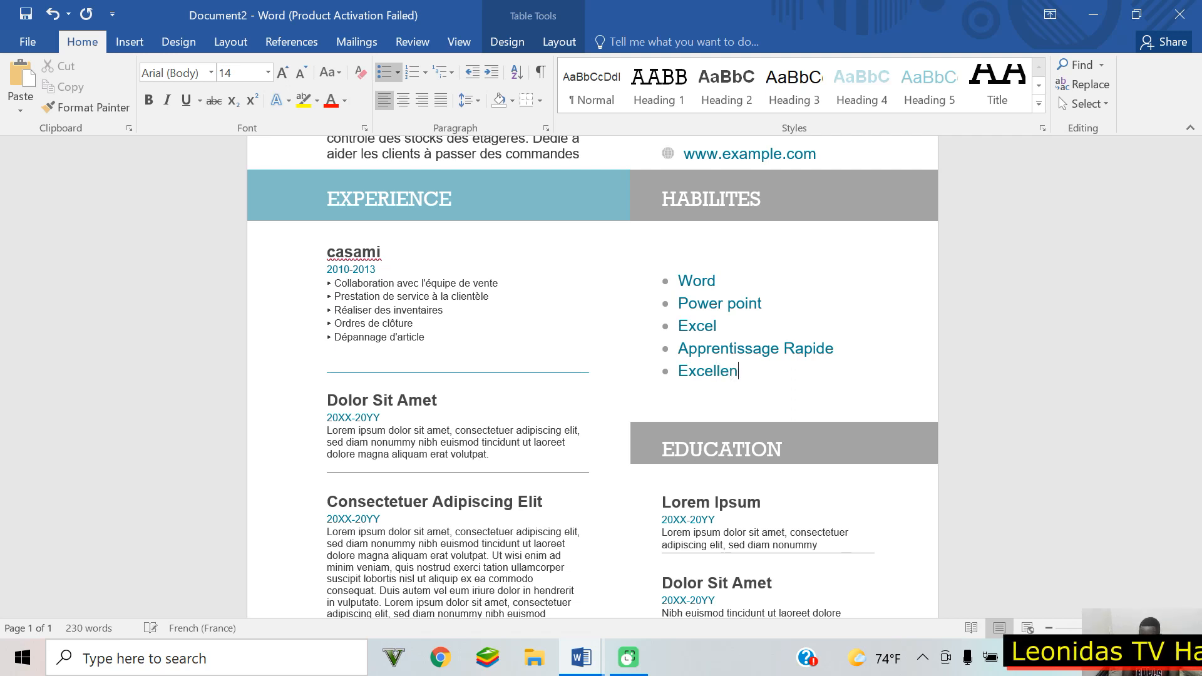
type("te atte")
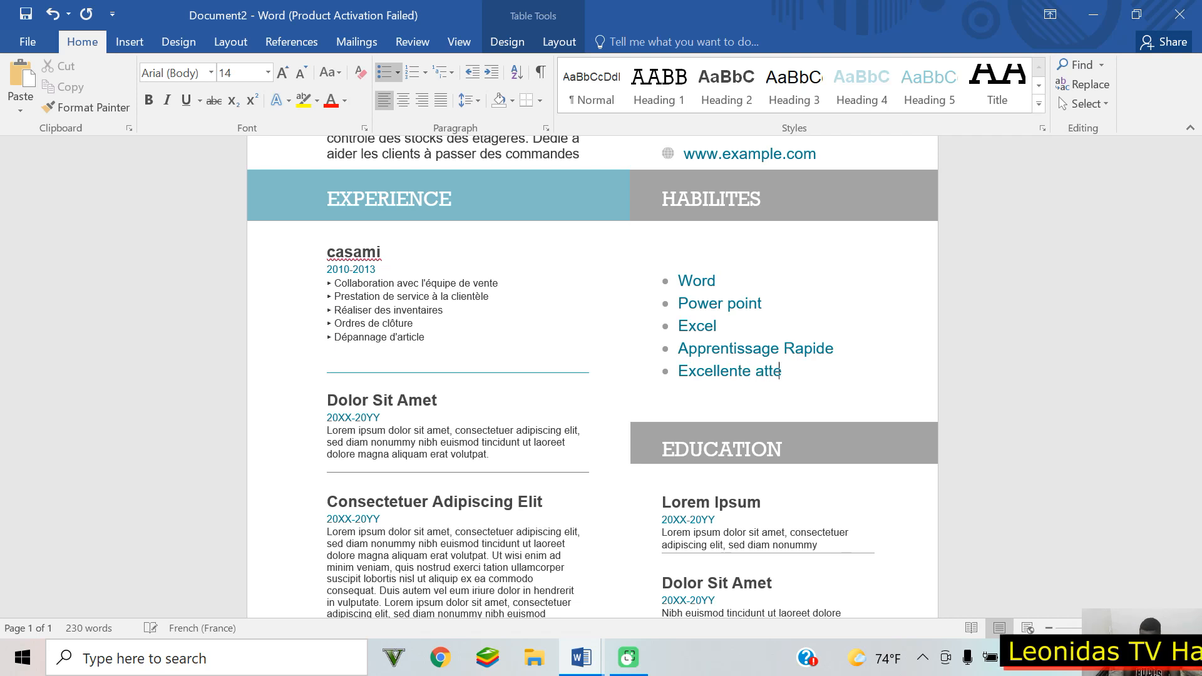
type("ntion a")
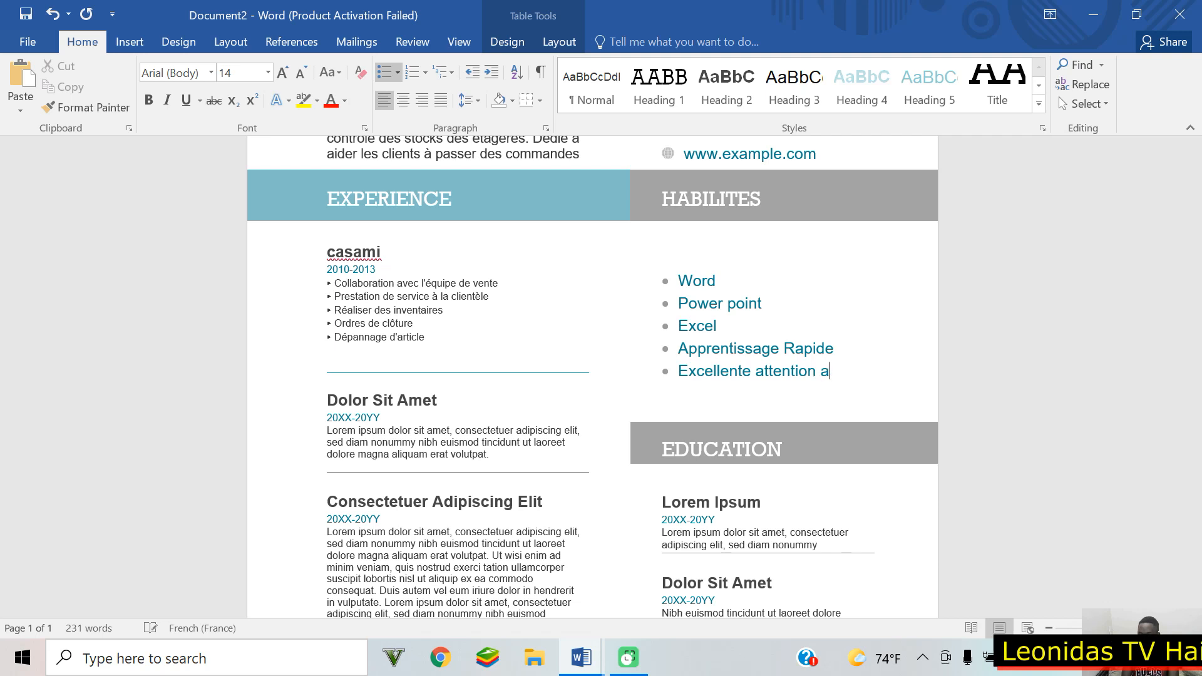
type("ux details")
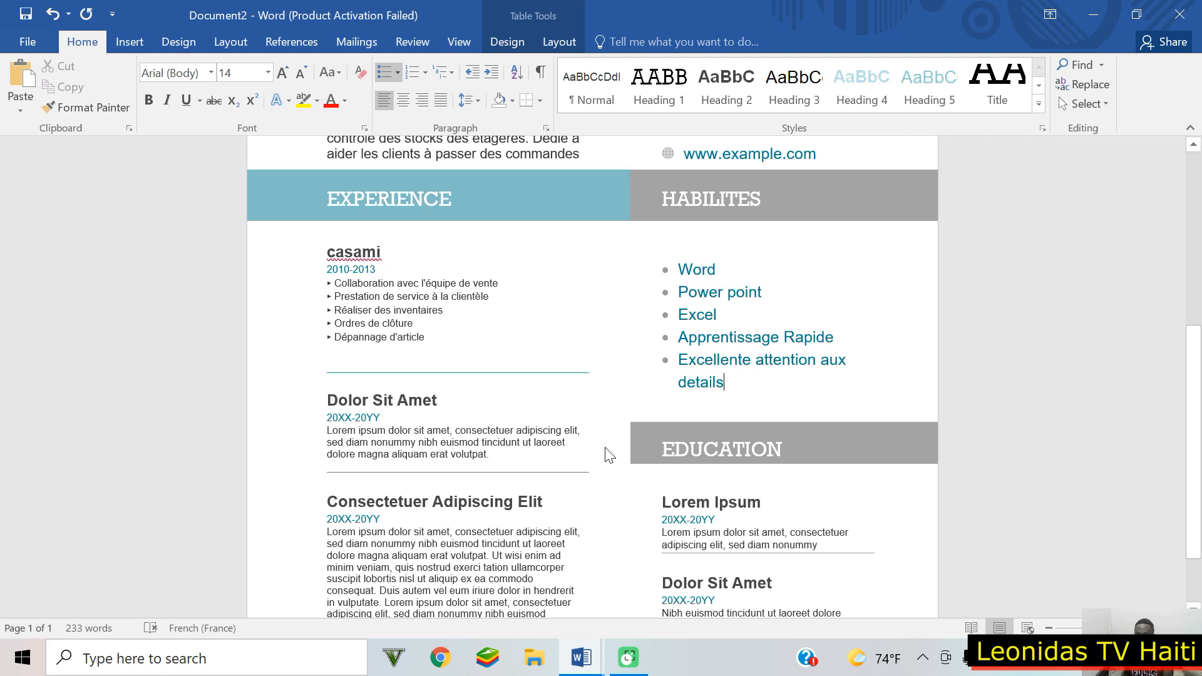
scroll(606, 450, "down", 3)
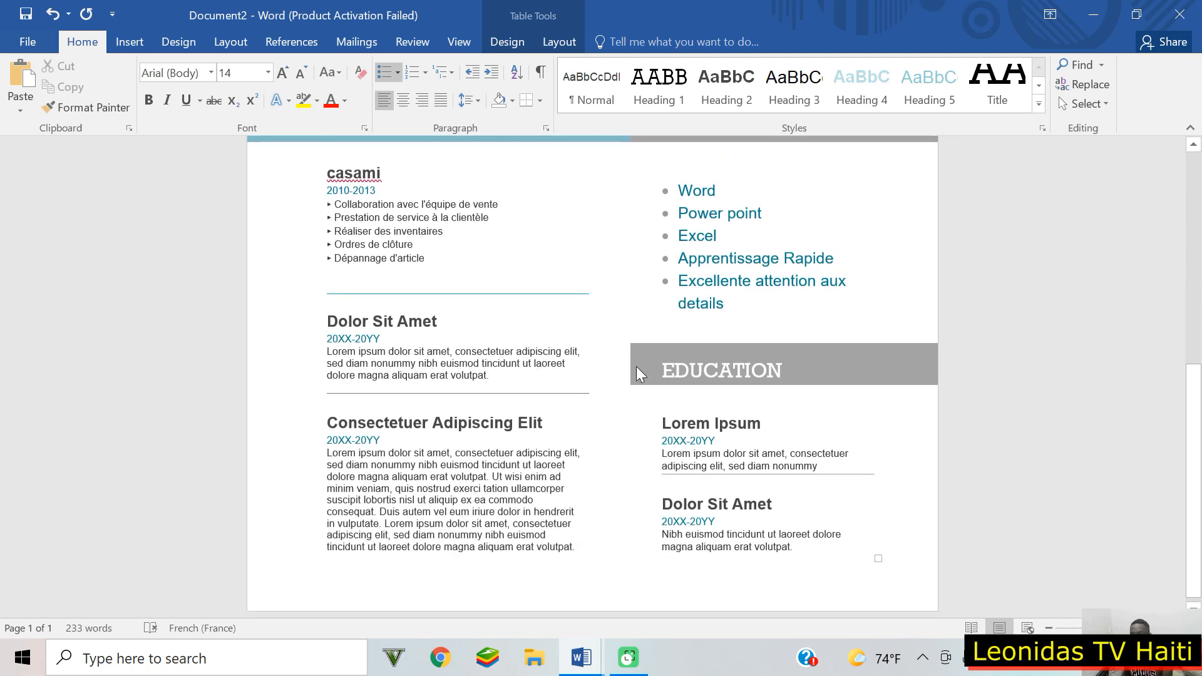
triple_click(737, 424)
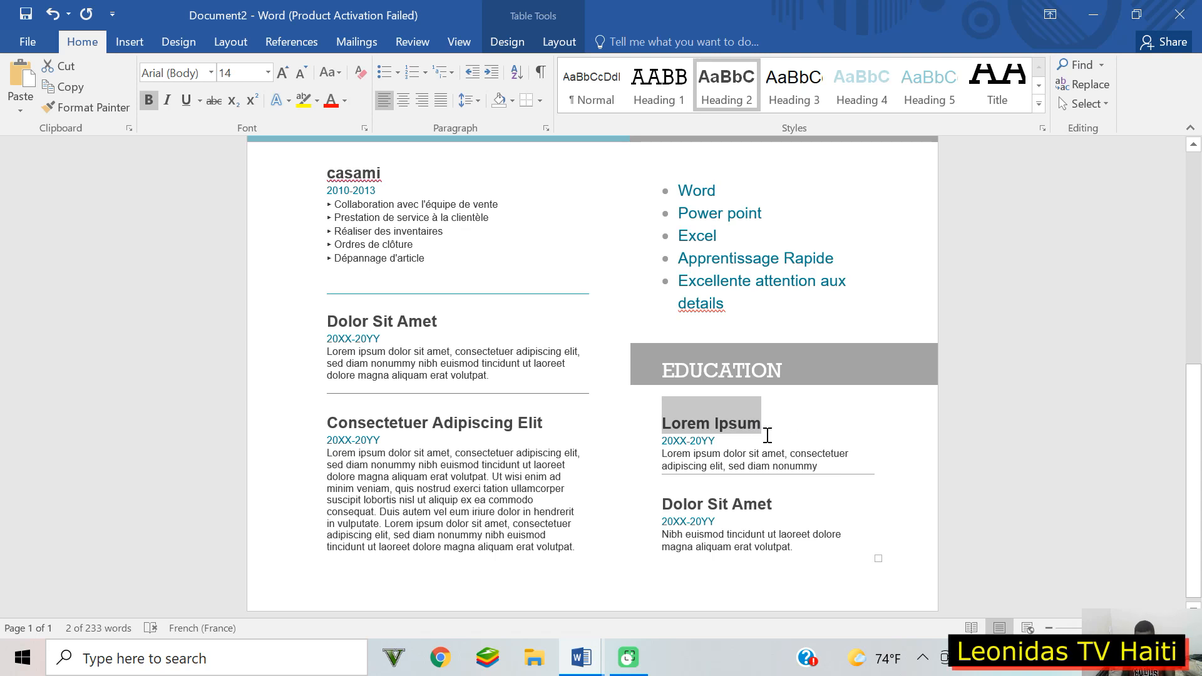
Step: Name the first Education entry Inf. Bureautique with dates 2010-2012
type("S")
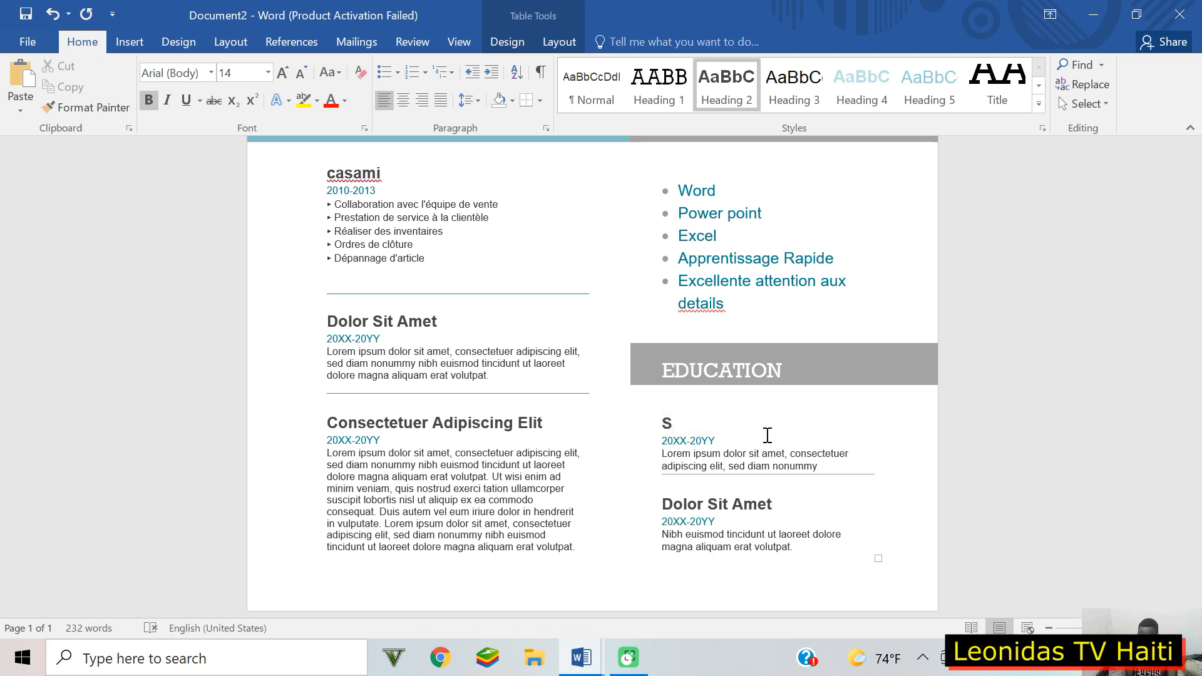
type("a")
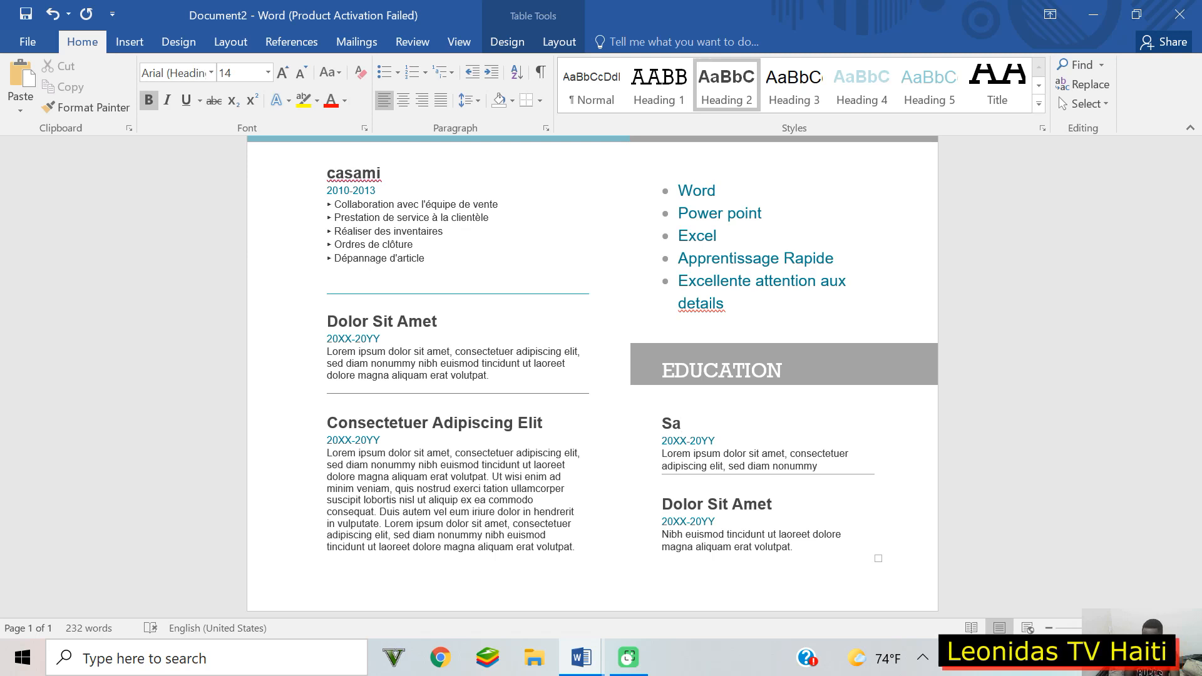
type("i")
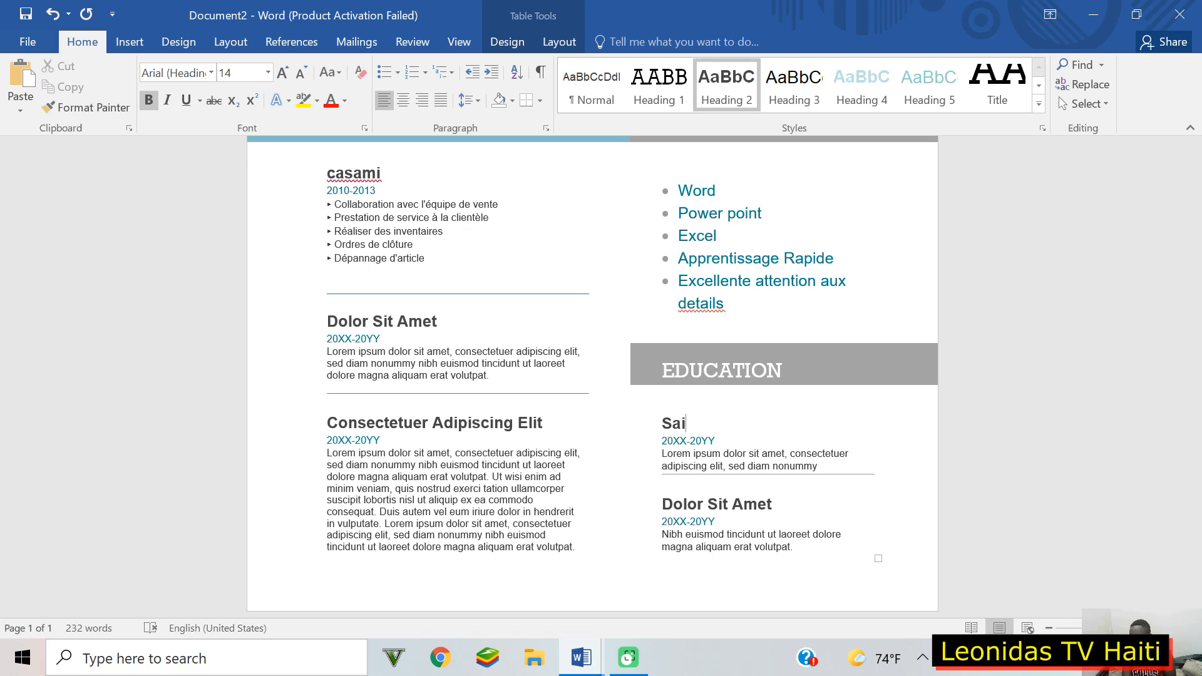
key("BackSpace")
key("BackSpace")
key("BackSpace")
type("I")
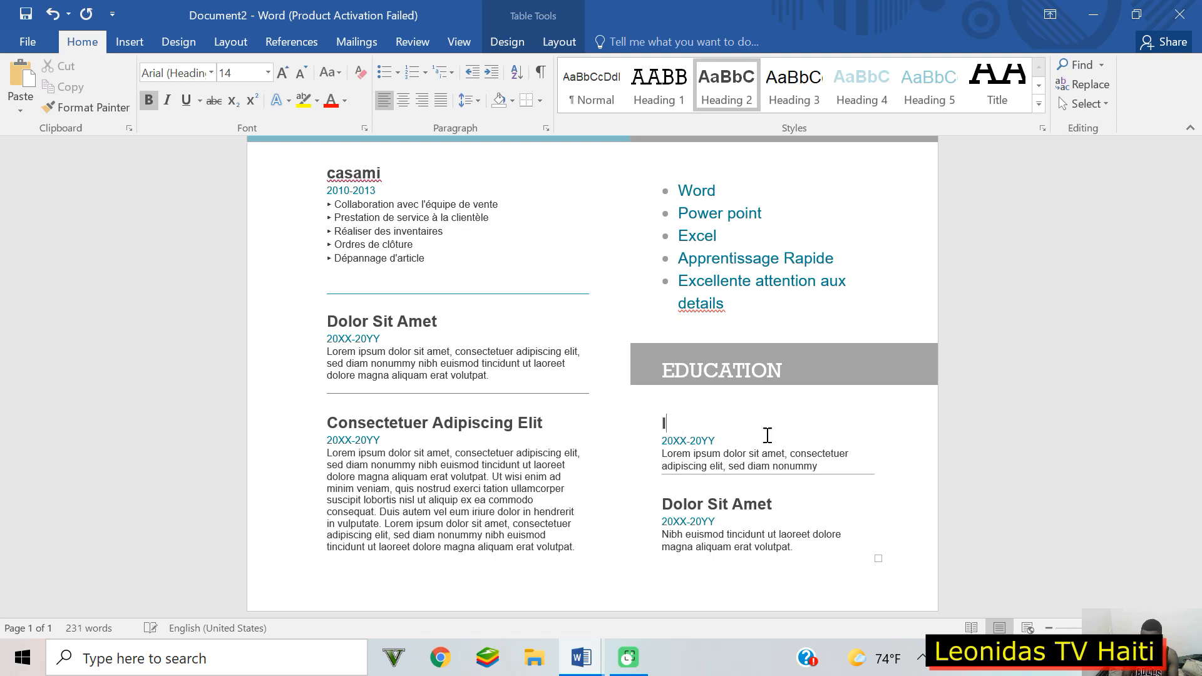
type("nf. Bureauti")
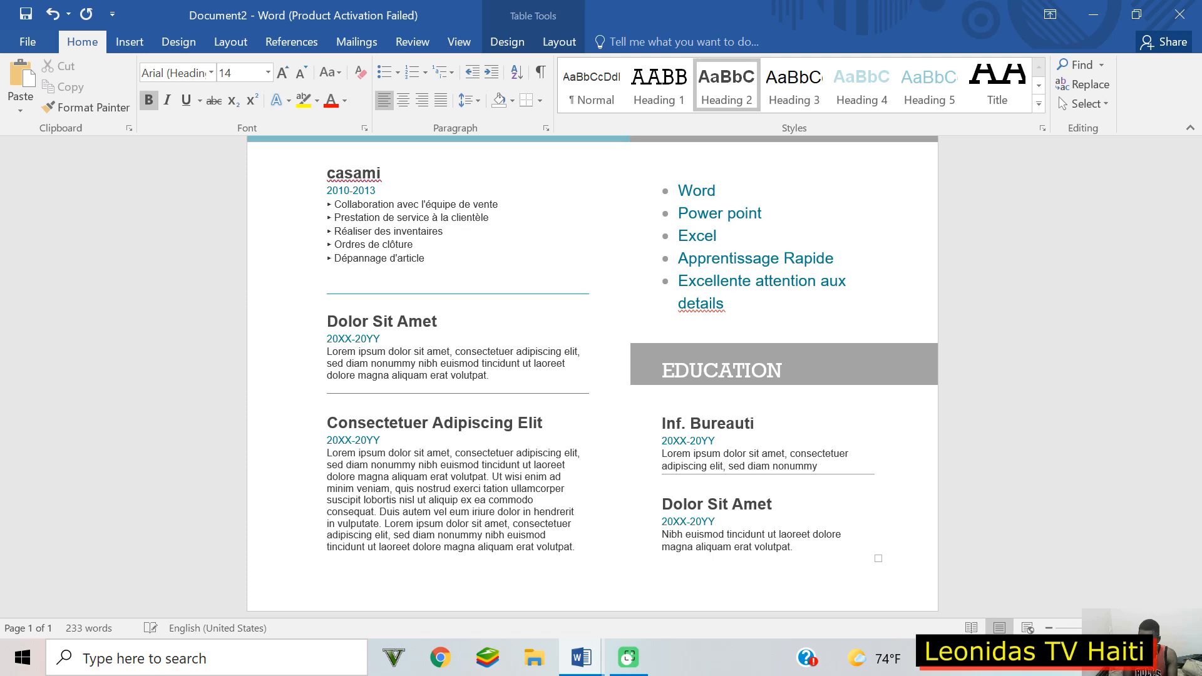
type("que")
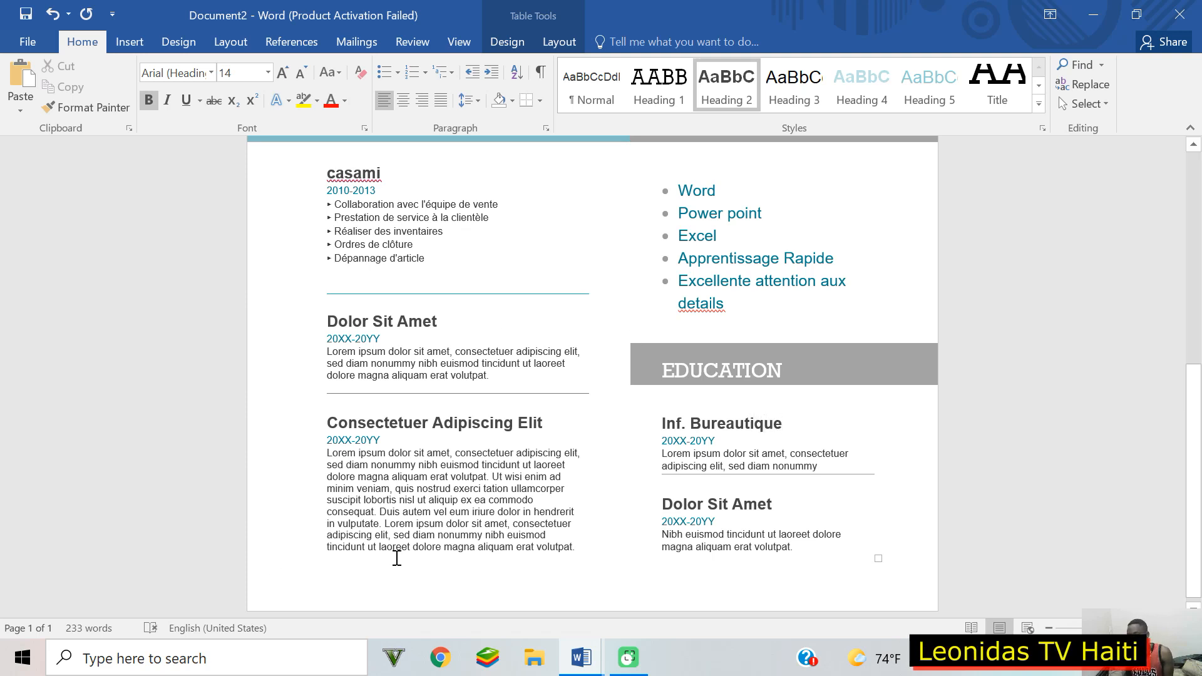
left_click_drag(673, 444, 715, 442)
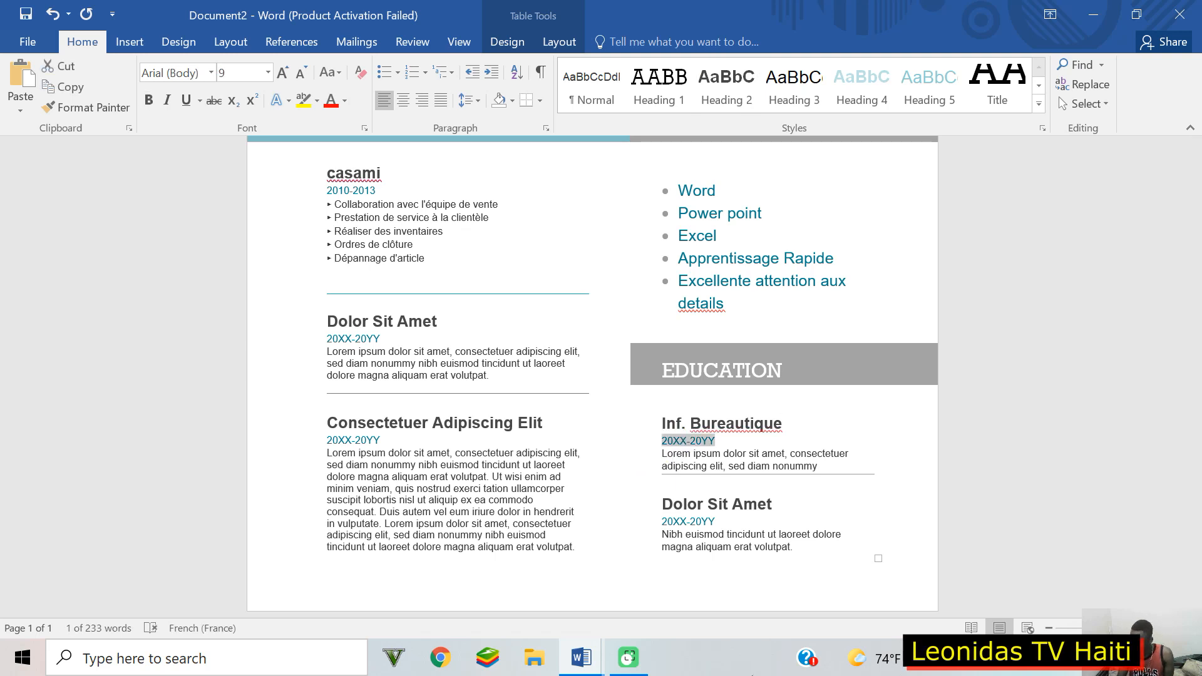
type("2010")
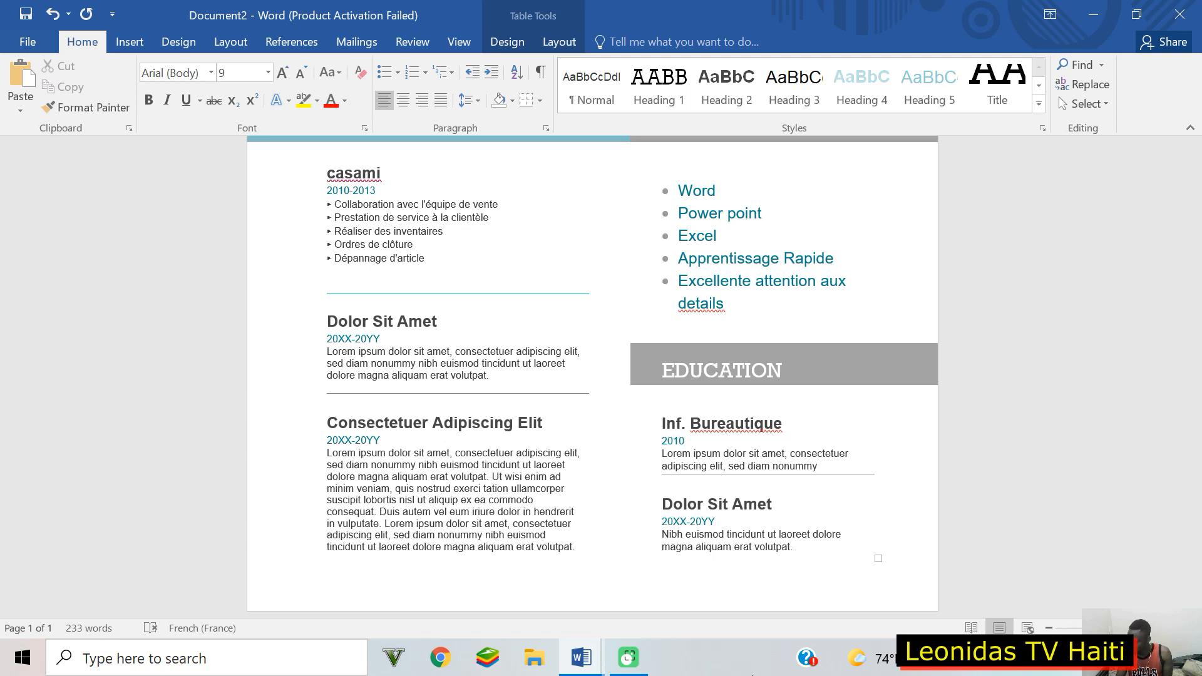
type("-")
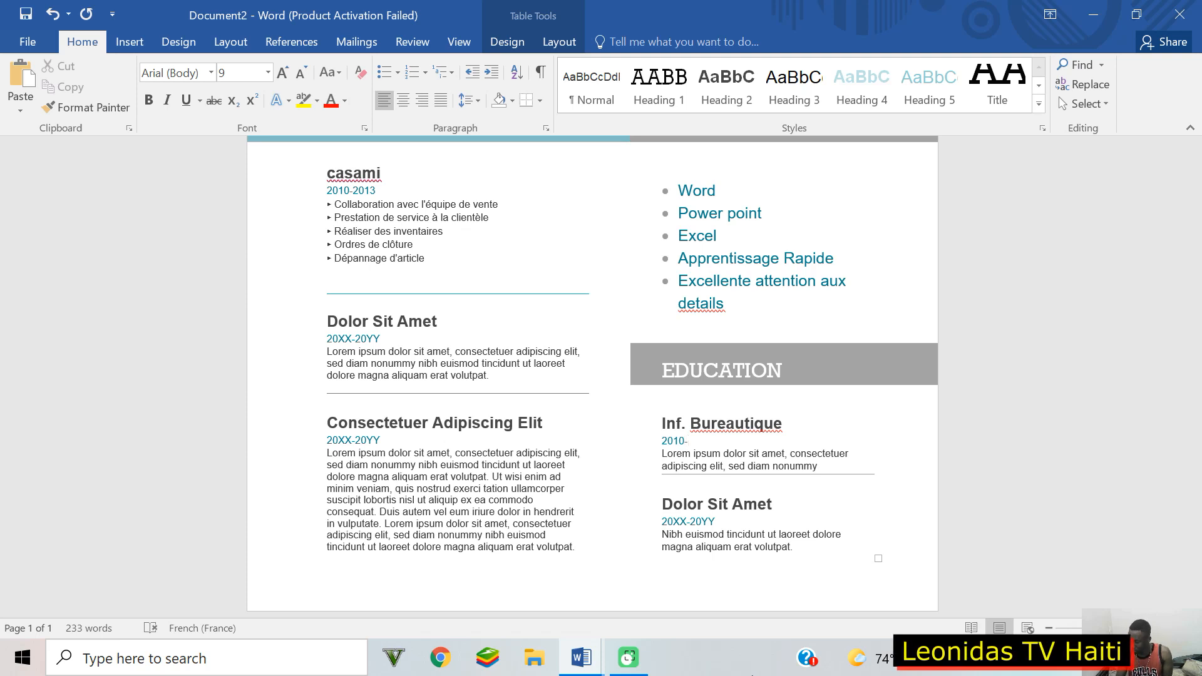
type("2012")
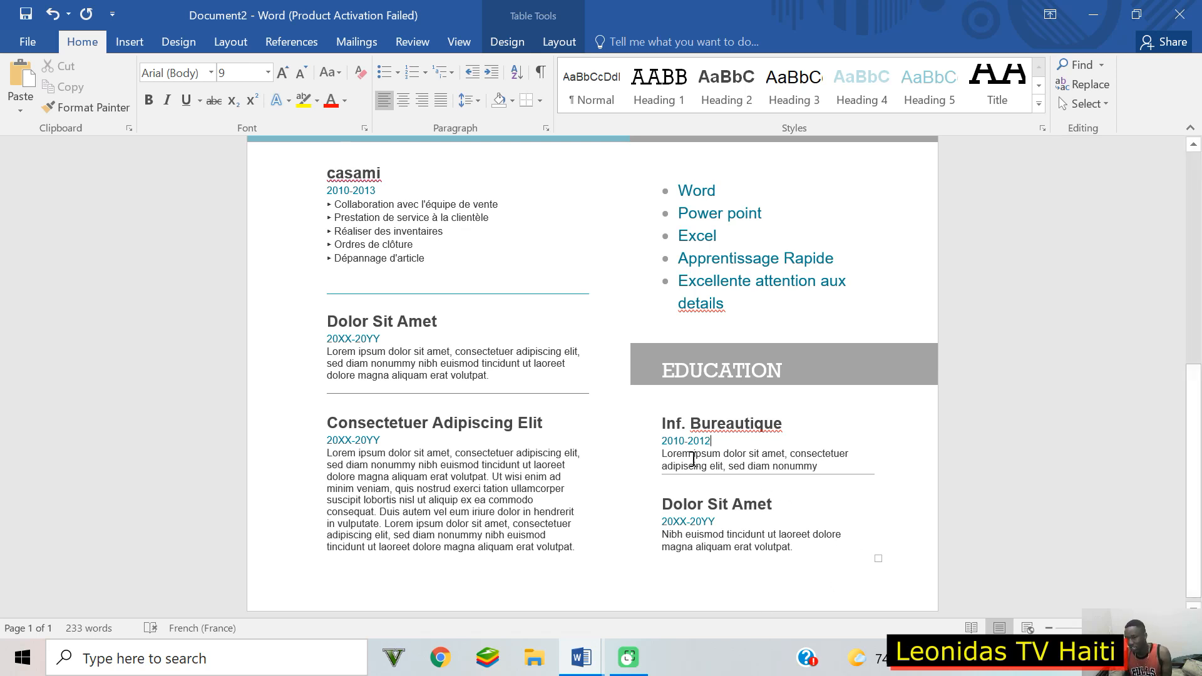
Step: Replace the Inf. Bureautique description with Saint Gerald and Delmas, then select the Dolor Sit Amet heading
triple_click(668, 462)
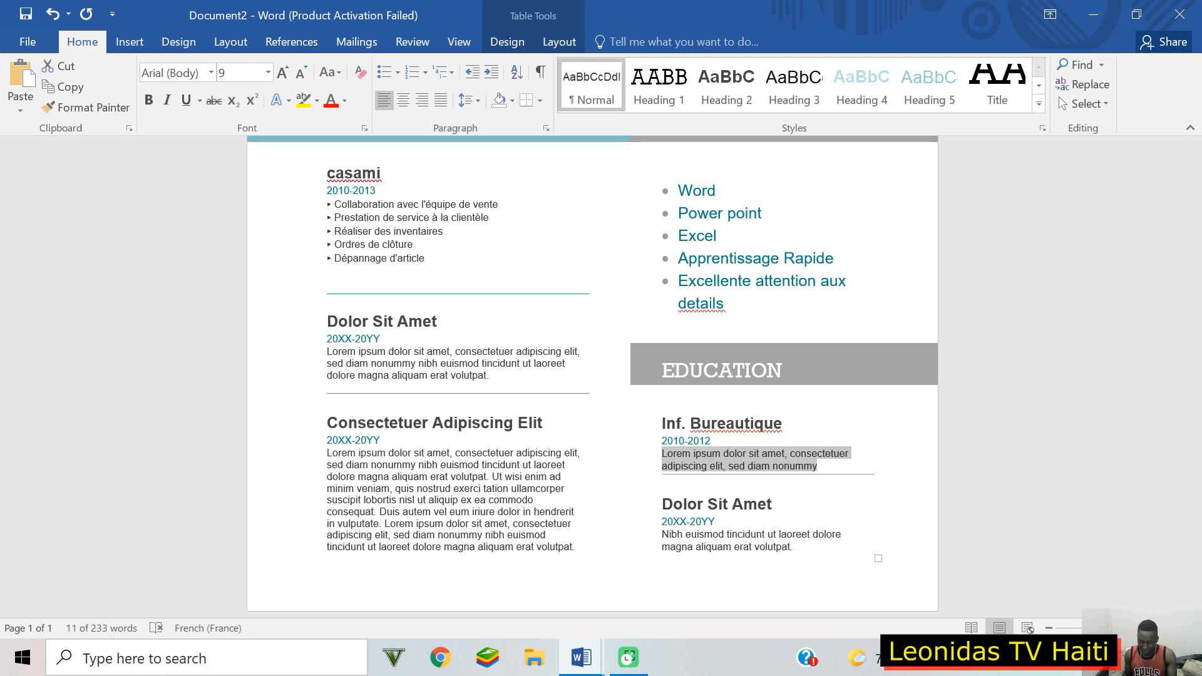
type("Saint")
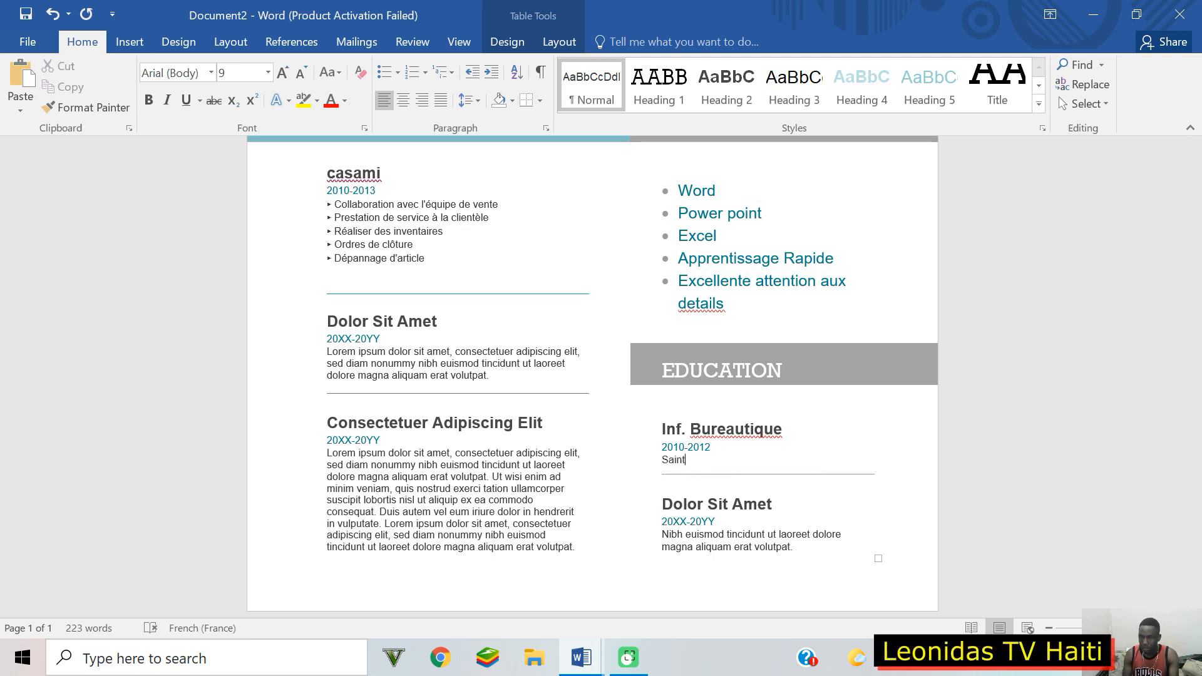
type(" Geral")
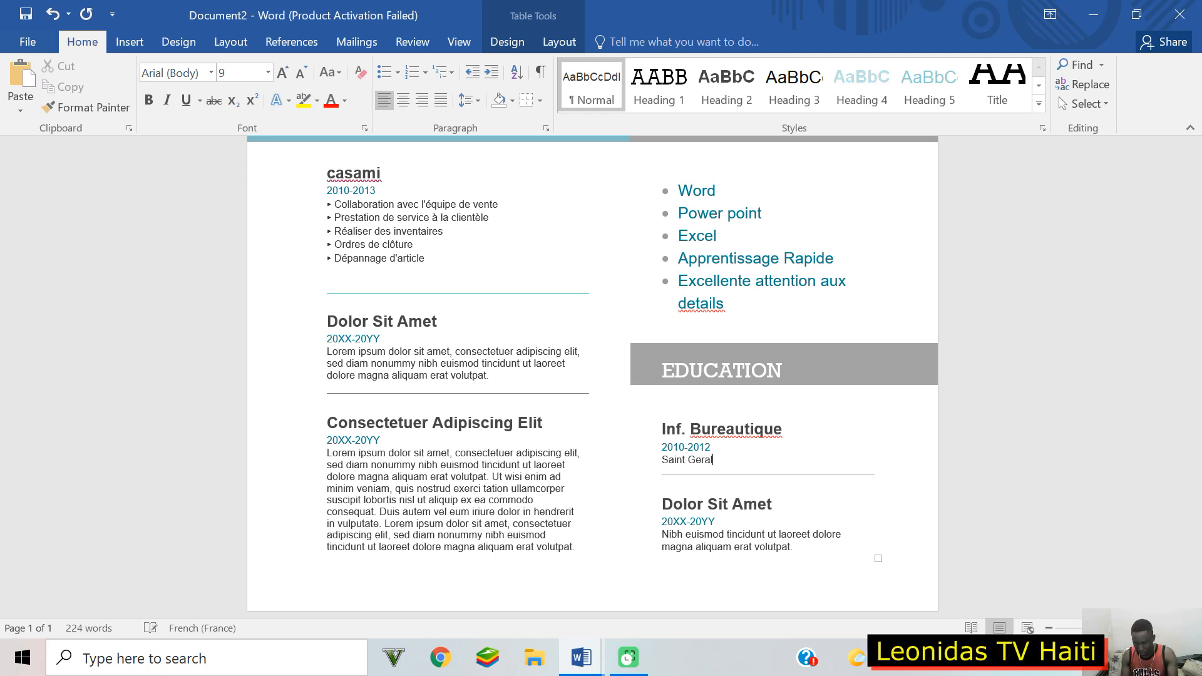
type("d")
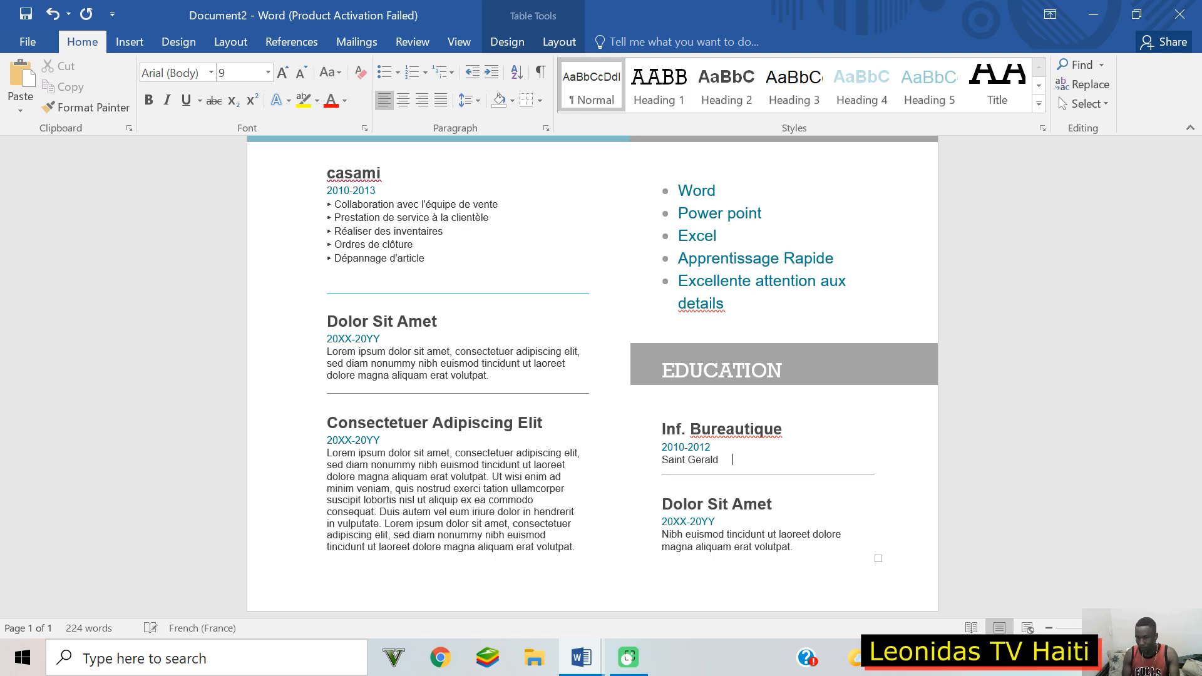
type(" Delmas")
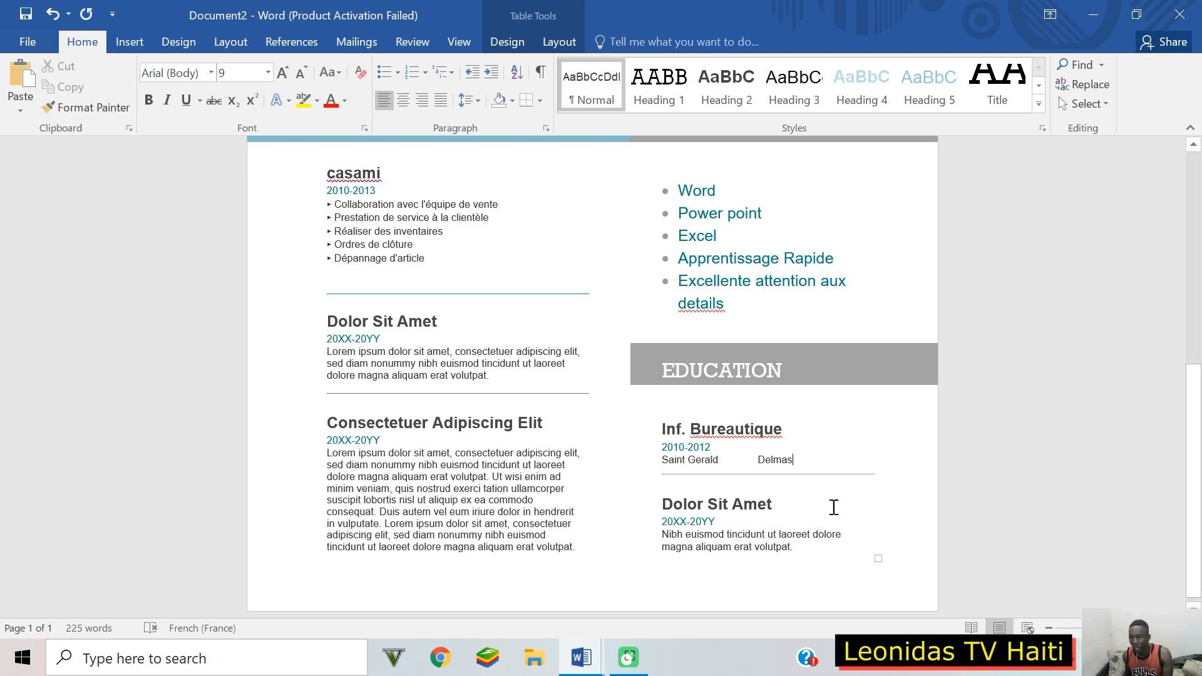
left_click(700, 507)
triple_click(701, 508)
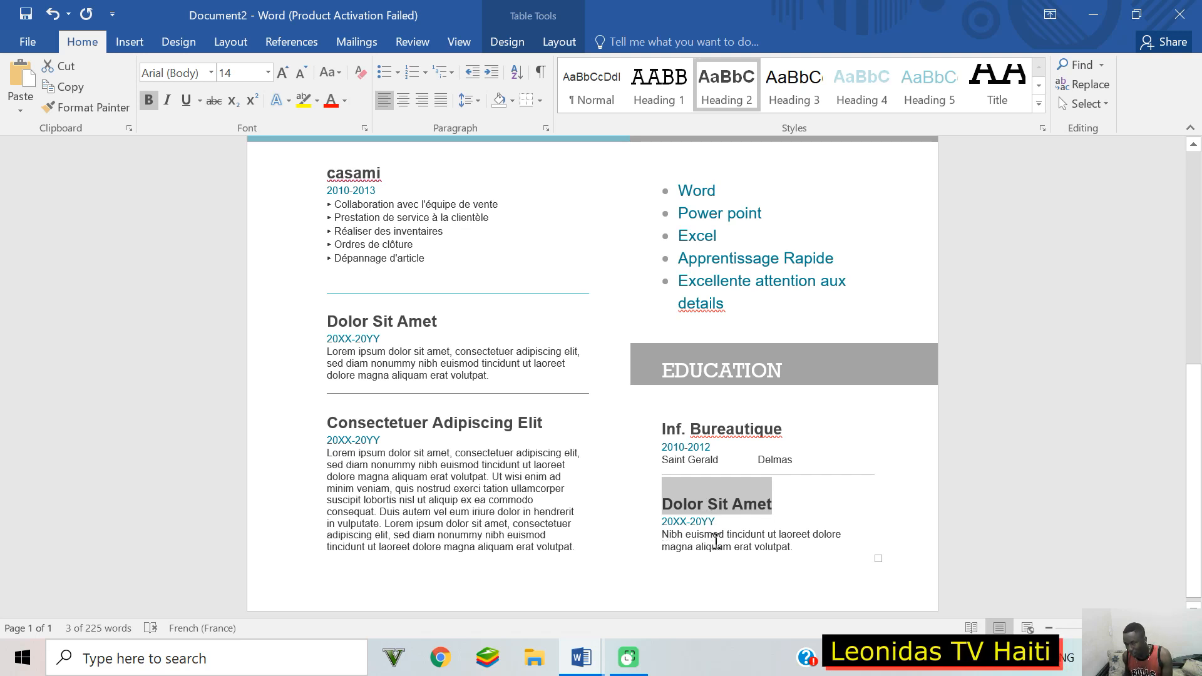
Step: Overwrite the Consectetuer Adipiscing Elit heading with Connaissance Linguistique
scroll(823, 537, "down", 1)
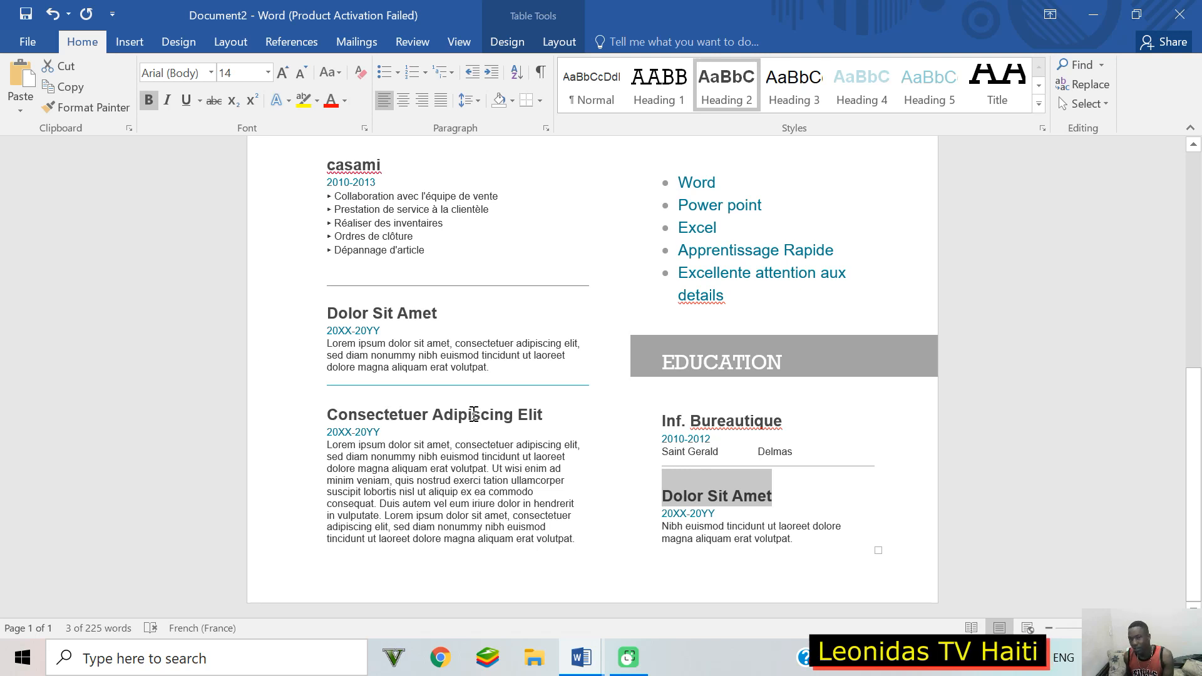
triple_click(542, 418)
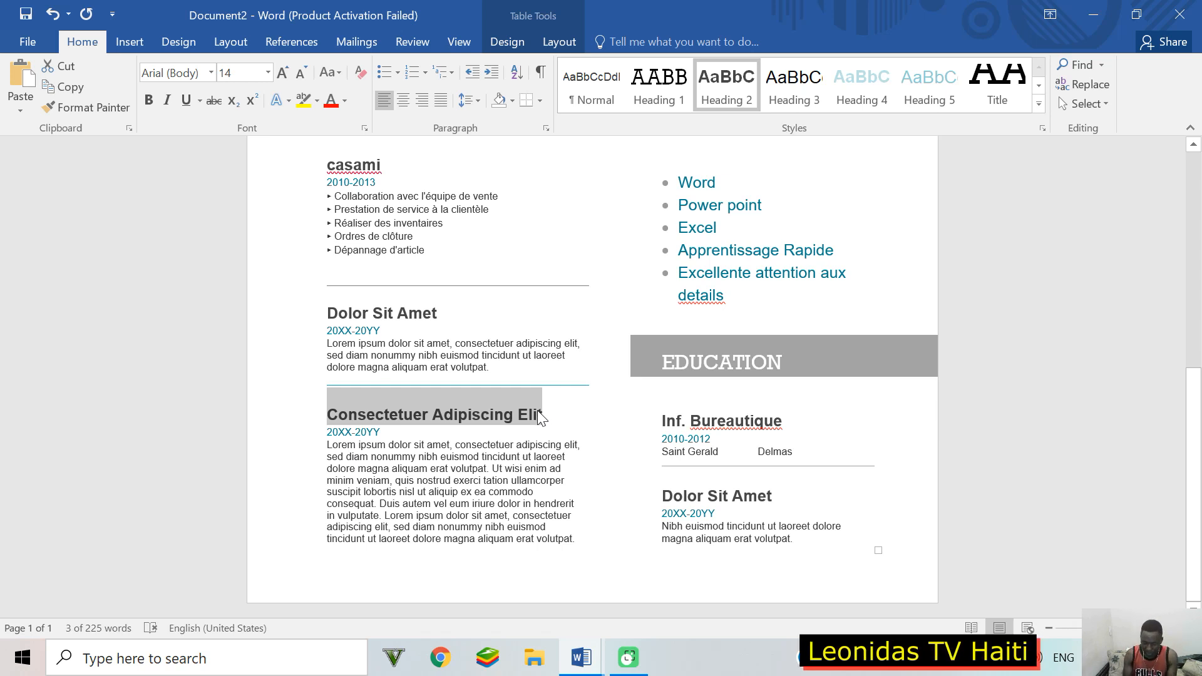
type("C")
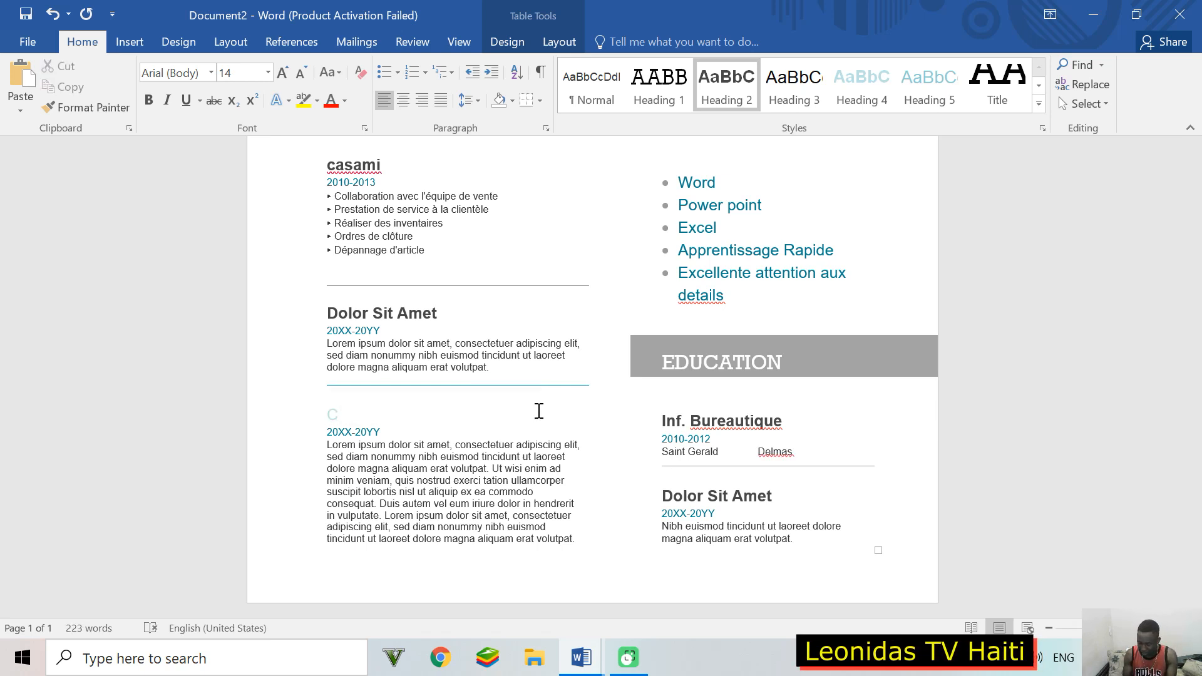
type("o")
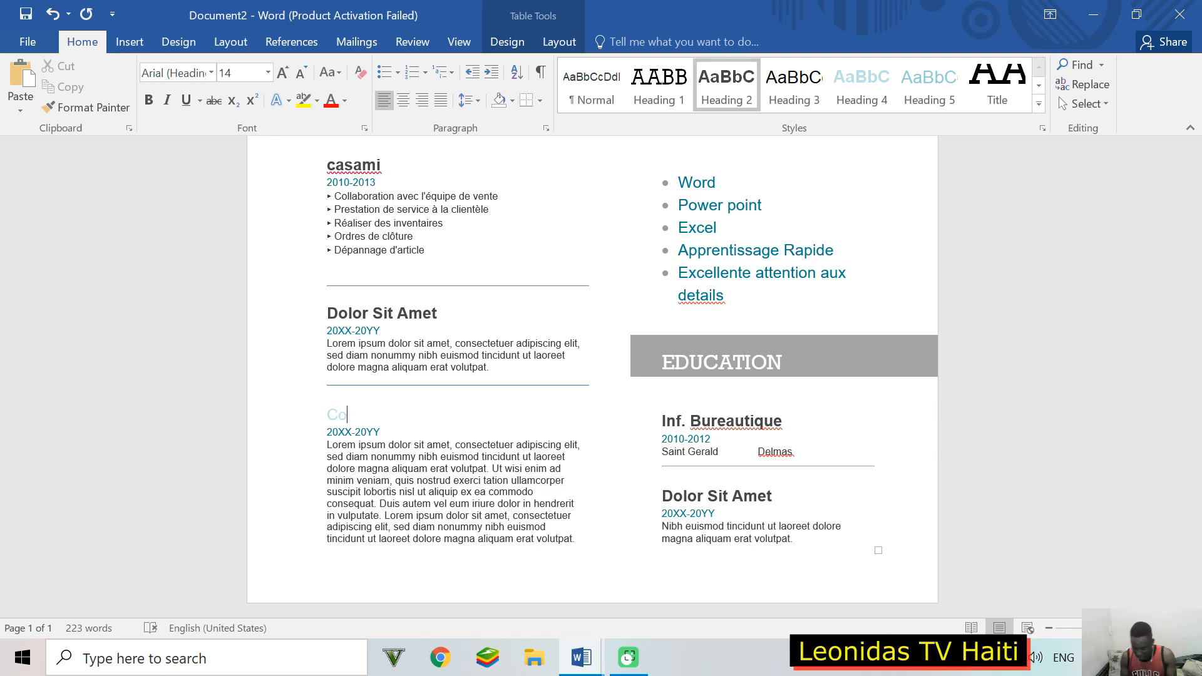
type("nnai")
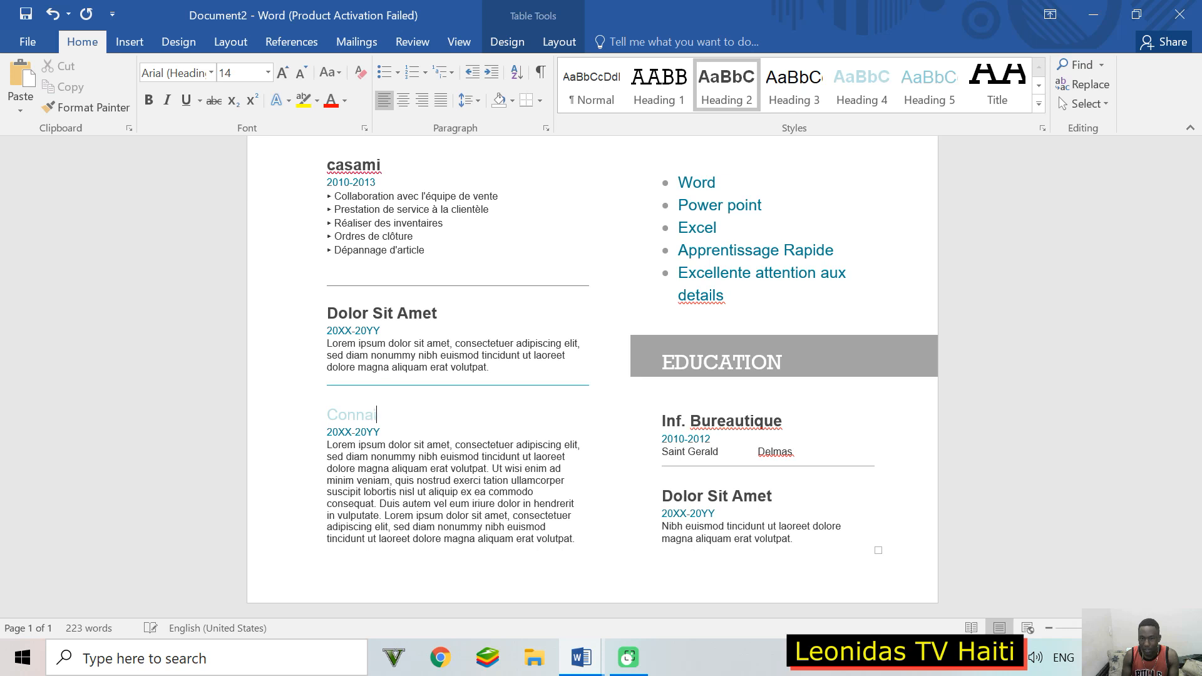
type("ssanc")
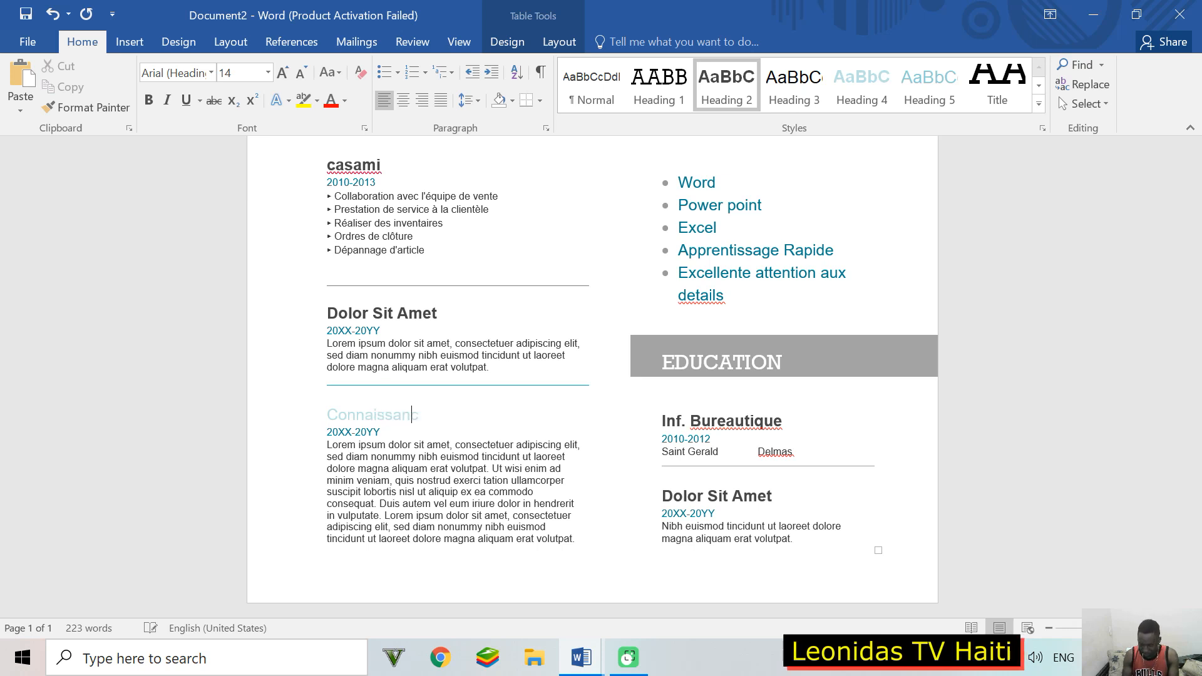
type("e Ling")
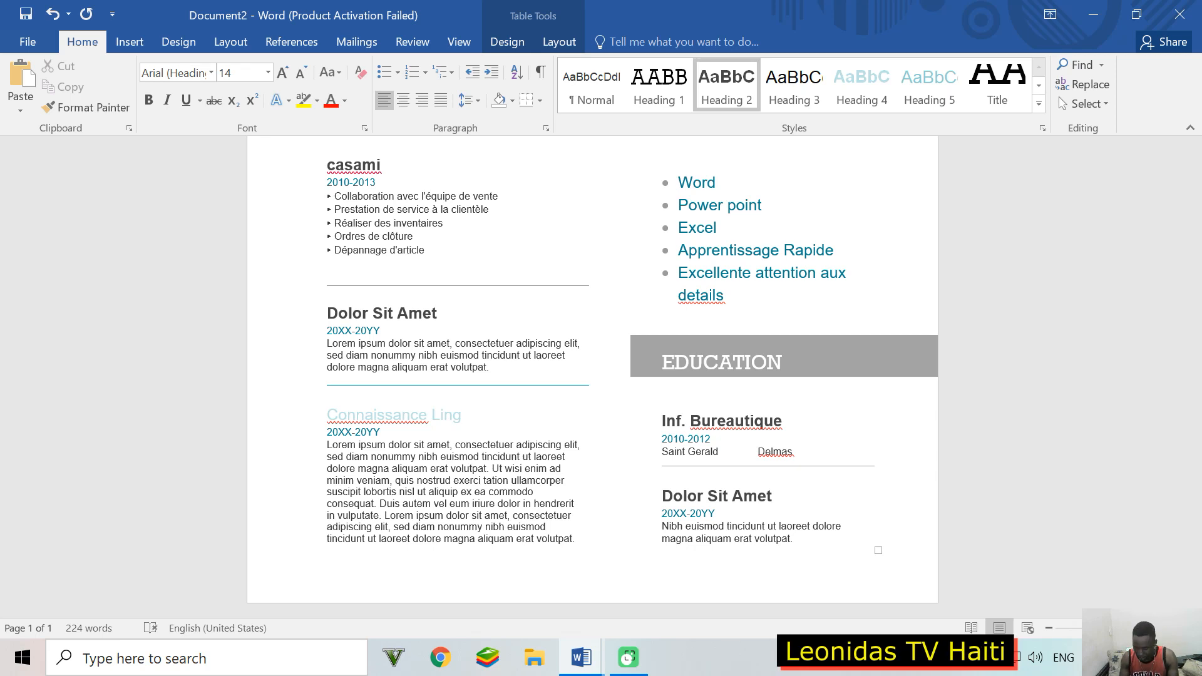
type("uistique")
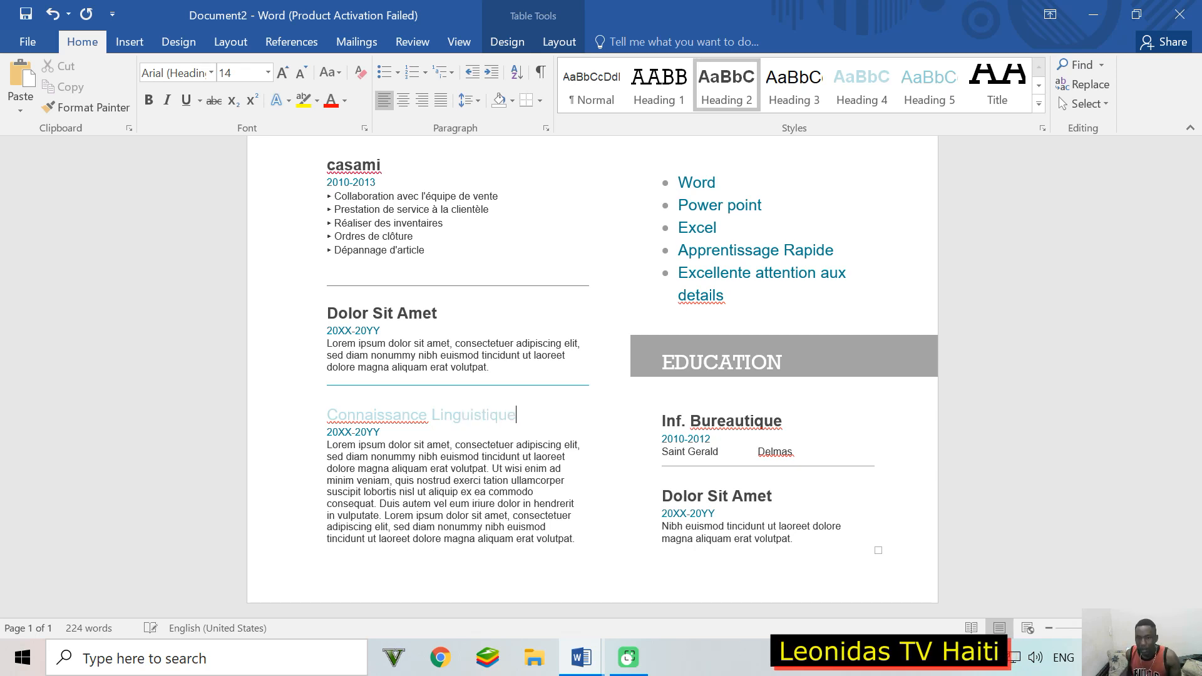
Step: Browse the paragraph styles gallery and compare against the Dolor Sit Amet heading
left_click(493, 416)
triple_click(493, 417)
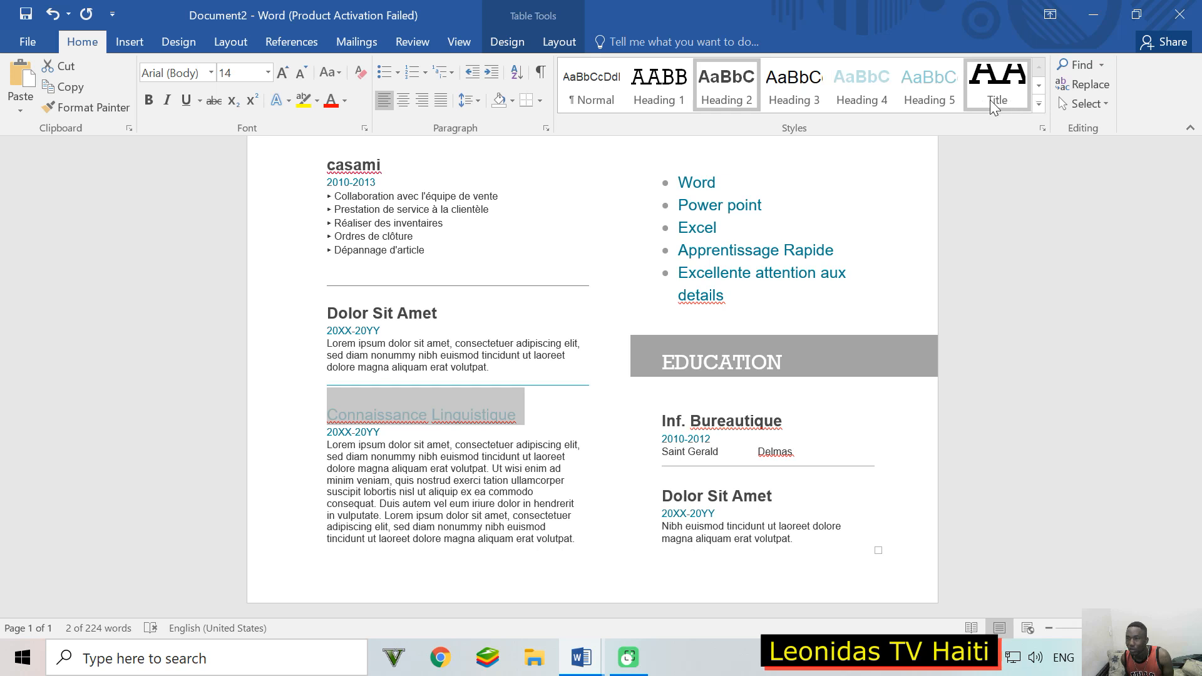
left_click(1037, 104)
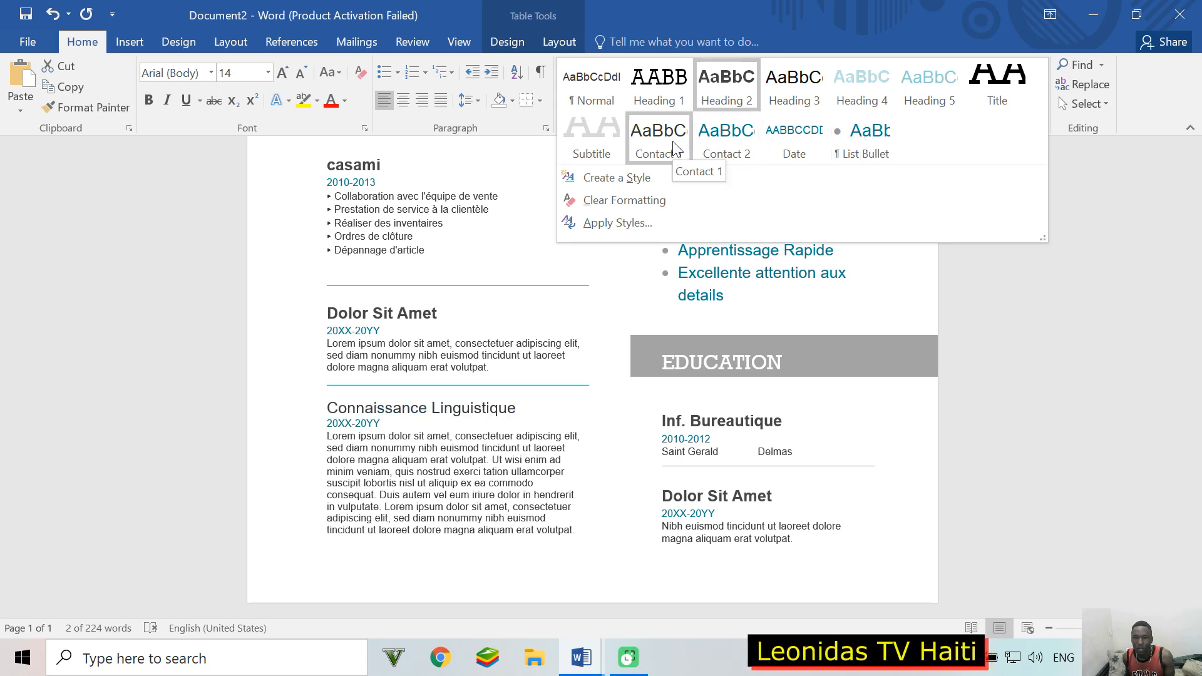
left_click(395, 322)
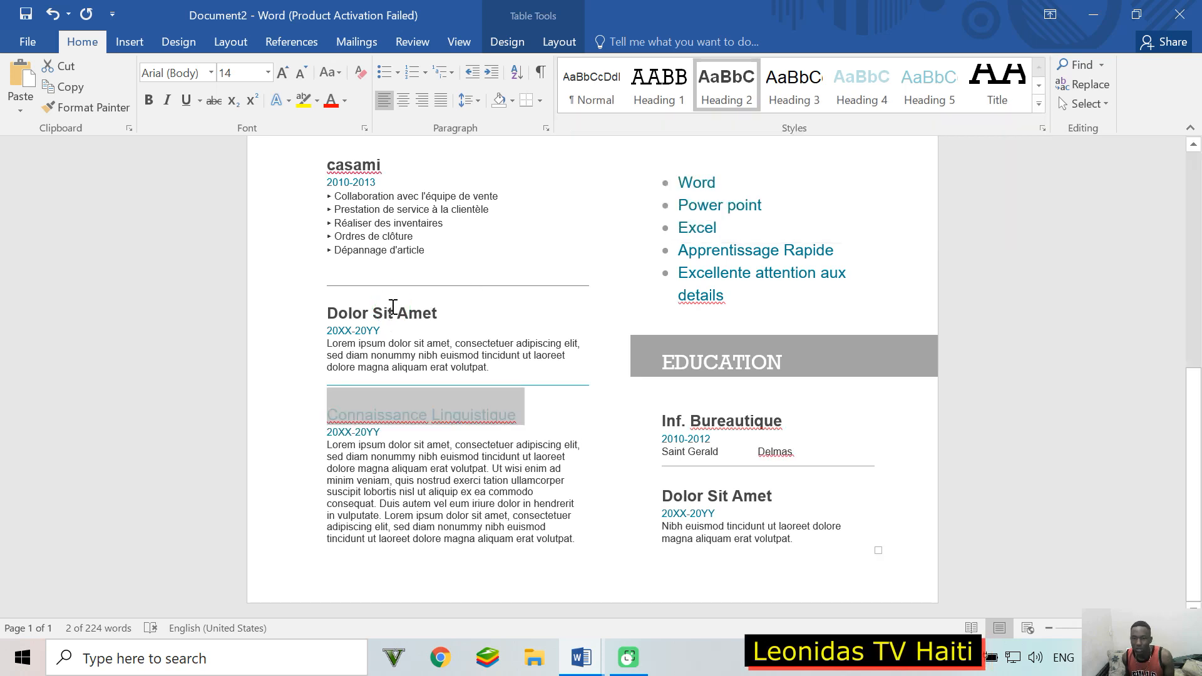
triple_click(428, 314)
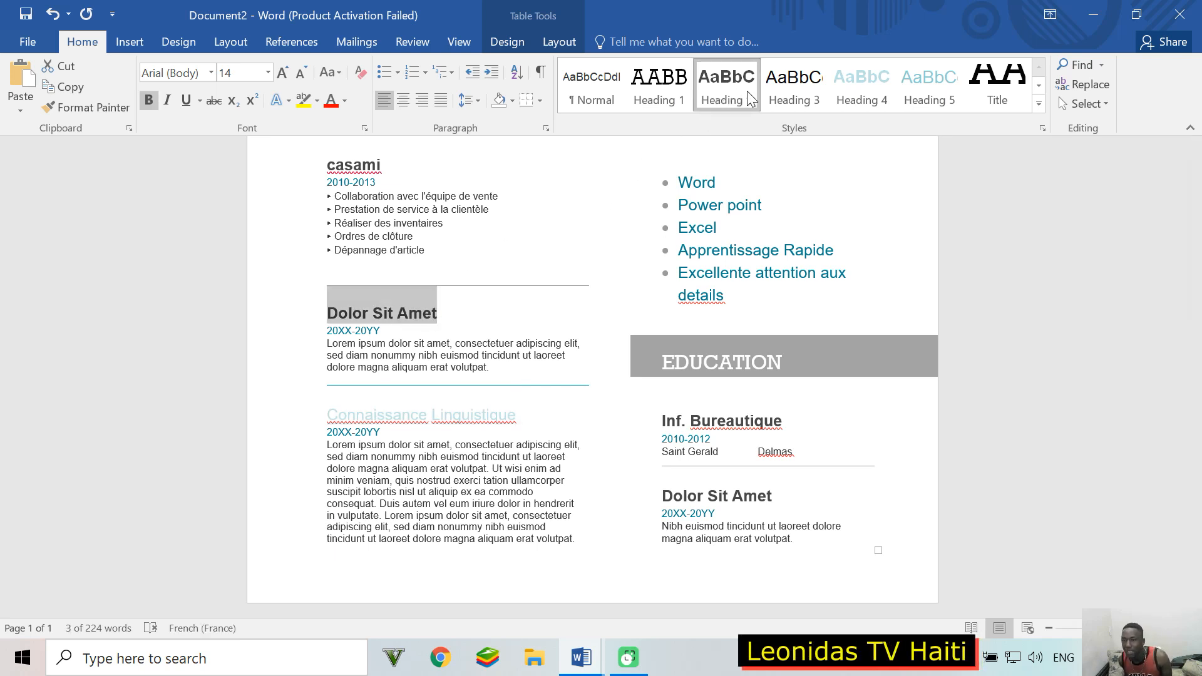
Step: Apply the Heading 2 style to the Connaissance Linguistique heading
left_click(394, 412)
double_click(411, 413)
left_click(412, 414)
double_click(412, 414)
double_click(480, 415)
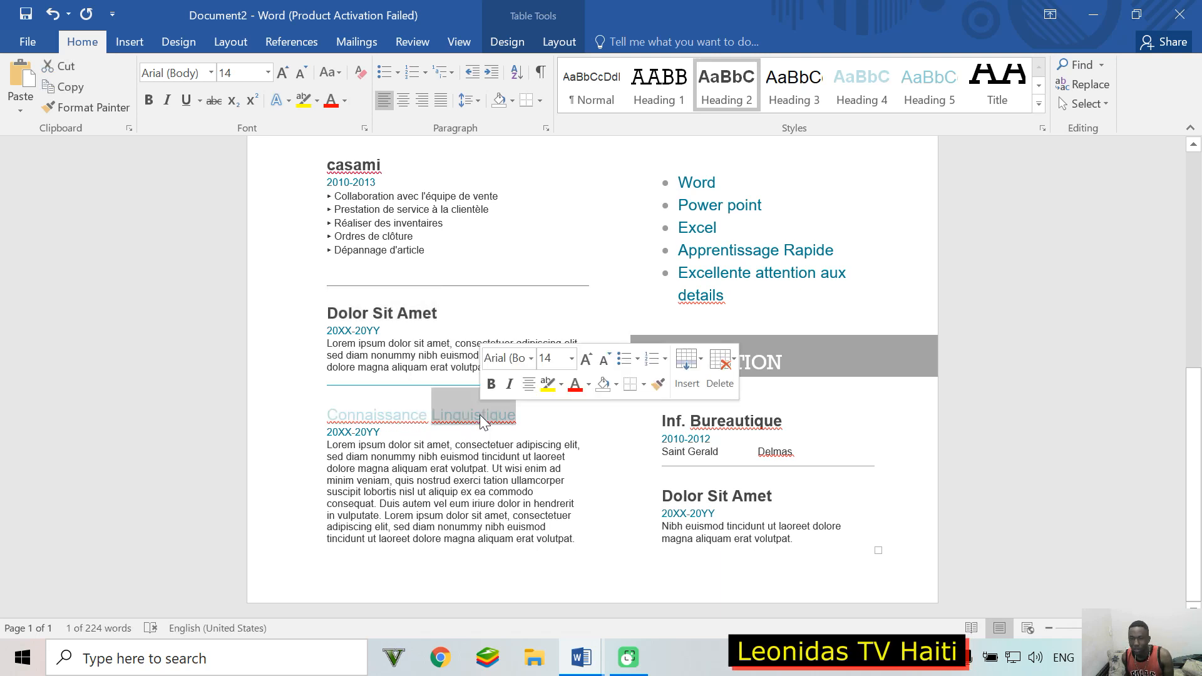
left_click(385, 414)
left_click(335, 416)
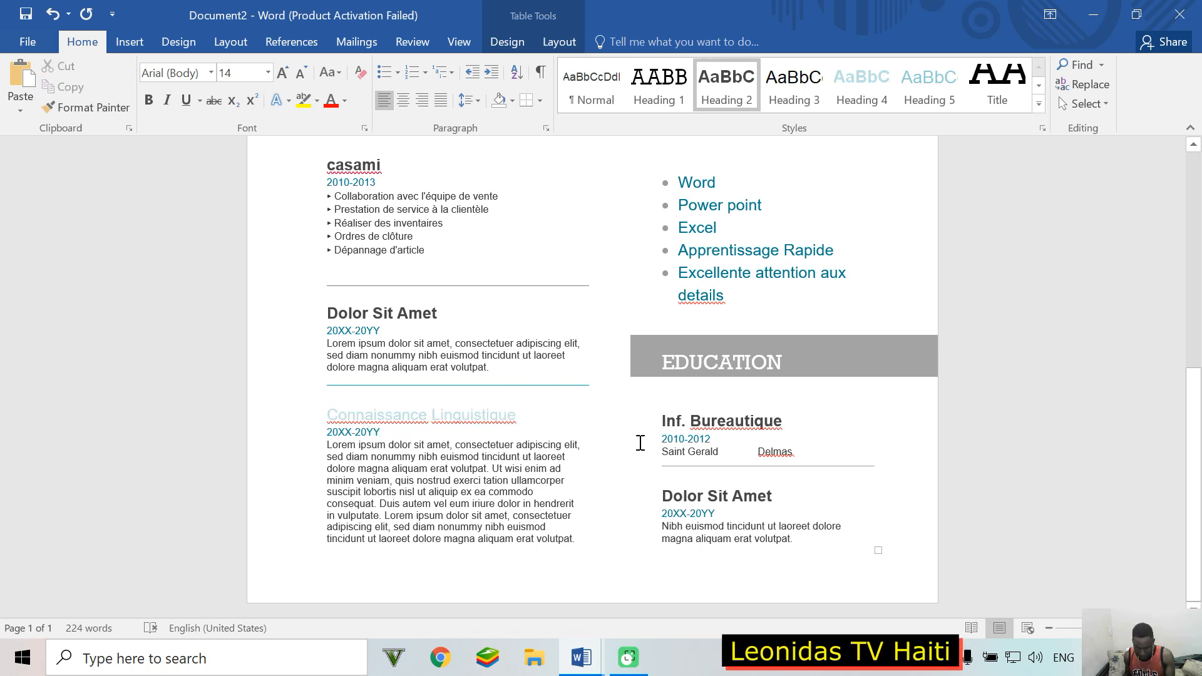
key("shift+Right")
key("shift+Right")
key("shift+Right")
key("shift+Right")
key("shift+Right")
key("shift+Right")
key("shift+Right")
key("shift+Right")
key("shift+Right")
key("shift+Right")
key("shift+Right")
key("shift+Right")
key("shift+Right")
key("shift+Right")
key("shift+Right")
key("shift+Right")
key("shift+Right")
key("shift+Right")
key("shift+Right")
key("shift+Right")
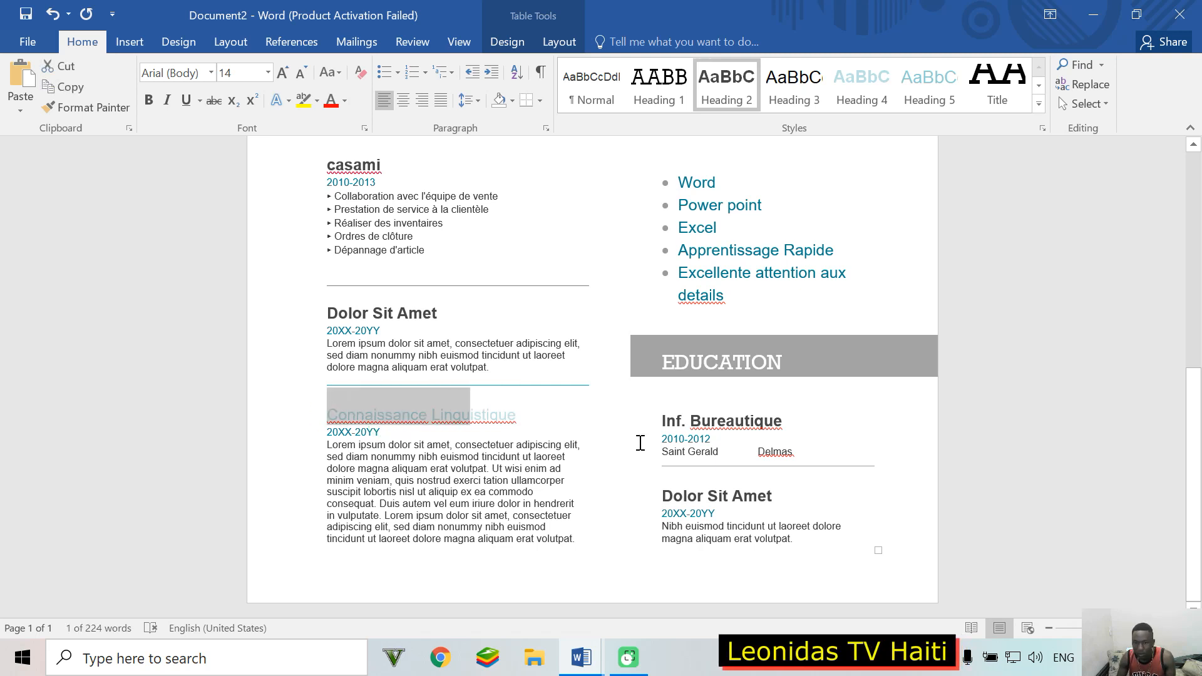
key("shift+Right")
key("shift+Right")
key("shift+Right")
key("shift+Right")
key("shift+Right")
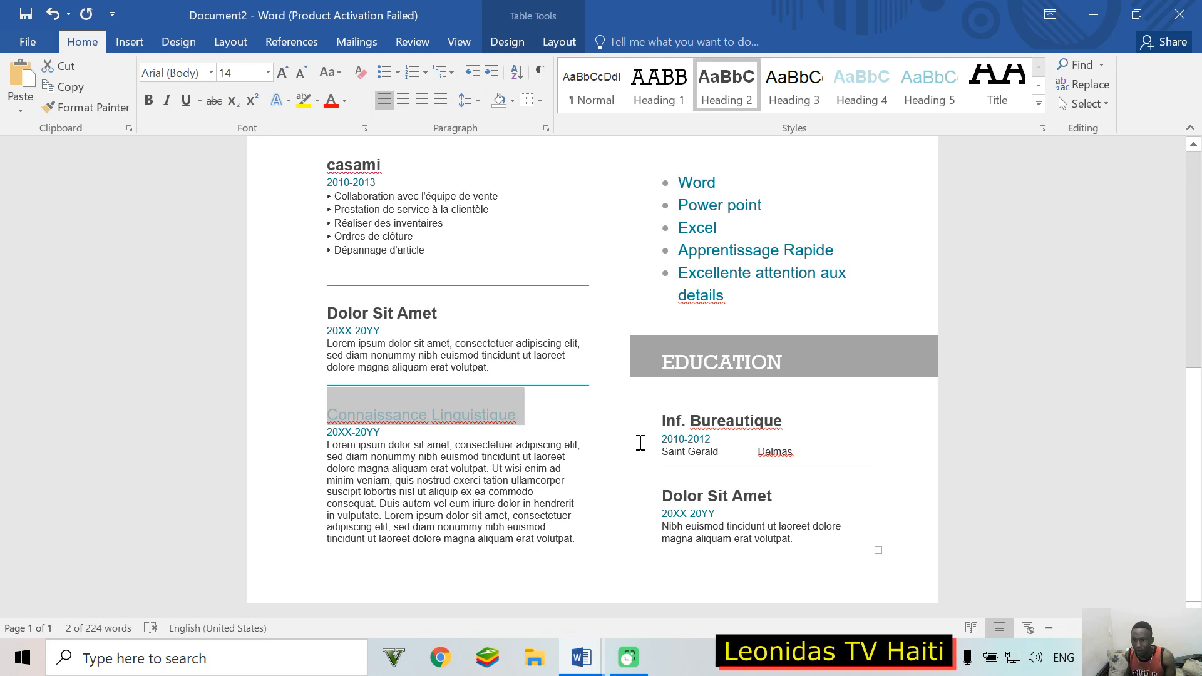
left_click(738, 69)
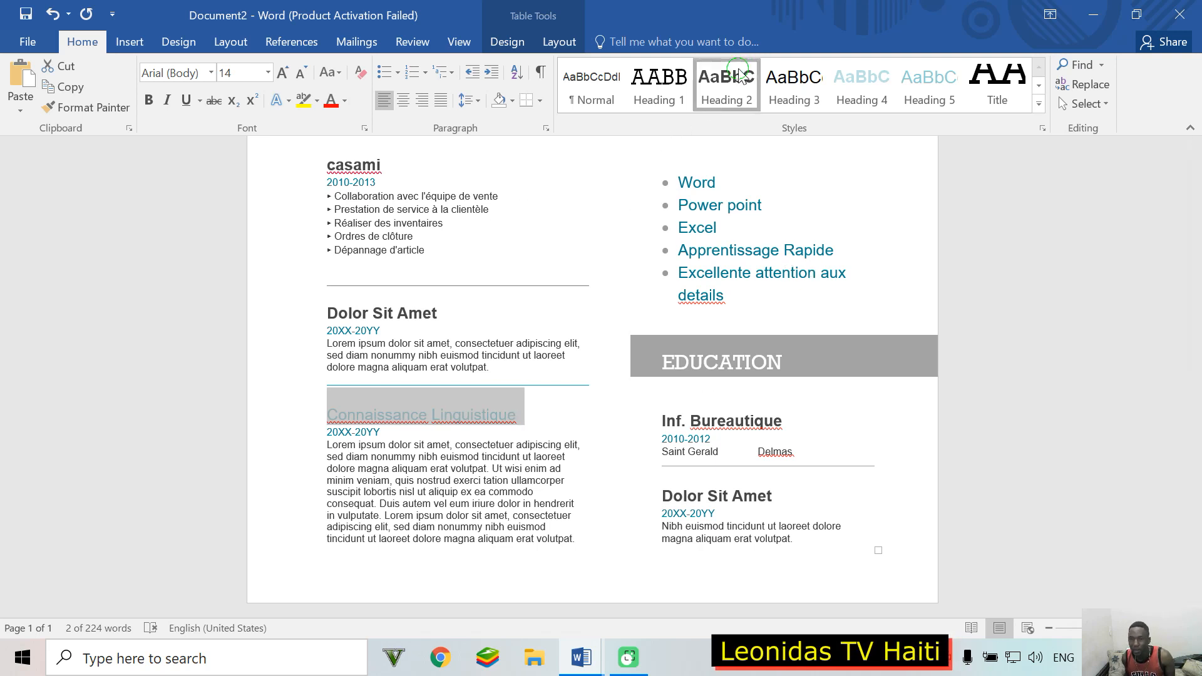
left_click(985, 487)
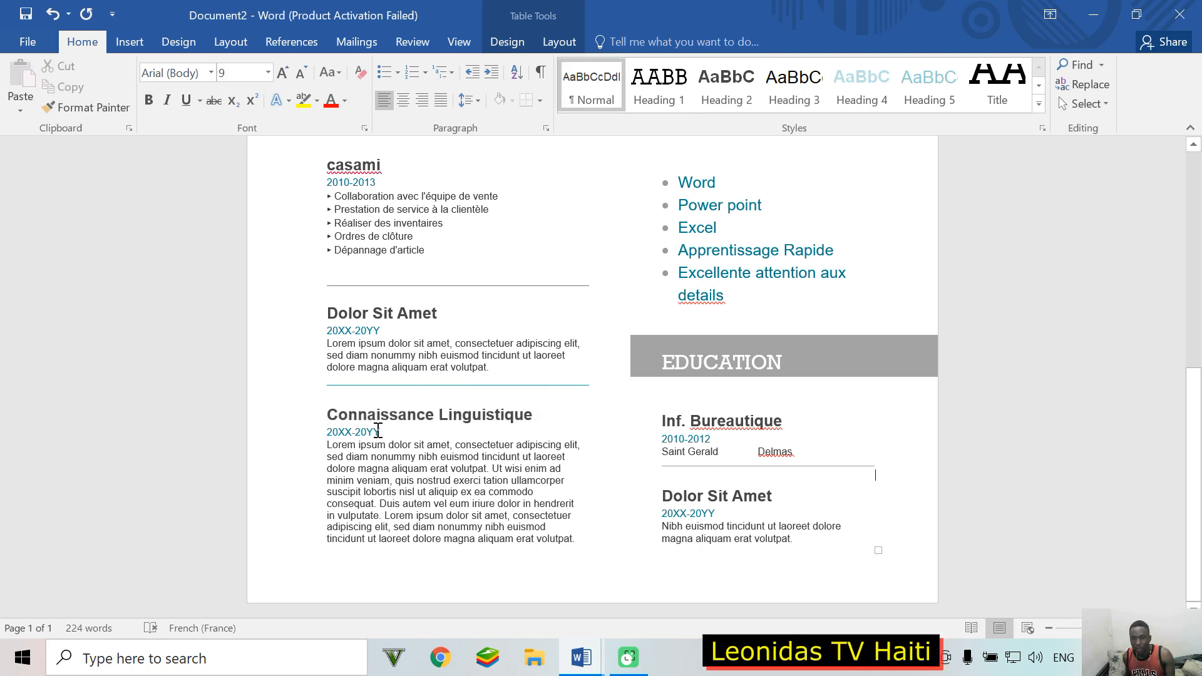
Step: Delete the 20XX-20YY date and Lorem ipsum paragraph under Connaissance Linguistique
double_click(382, 432)
triple_click(545, 501)
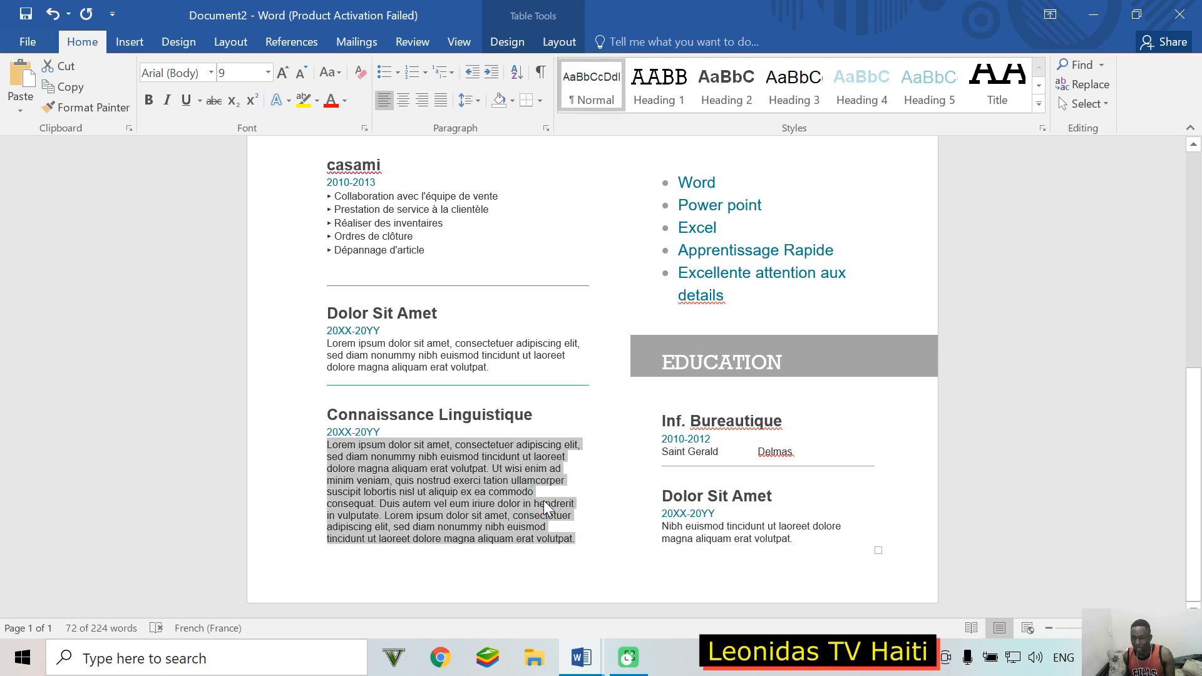
key("Delete")
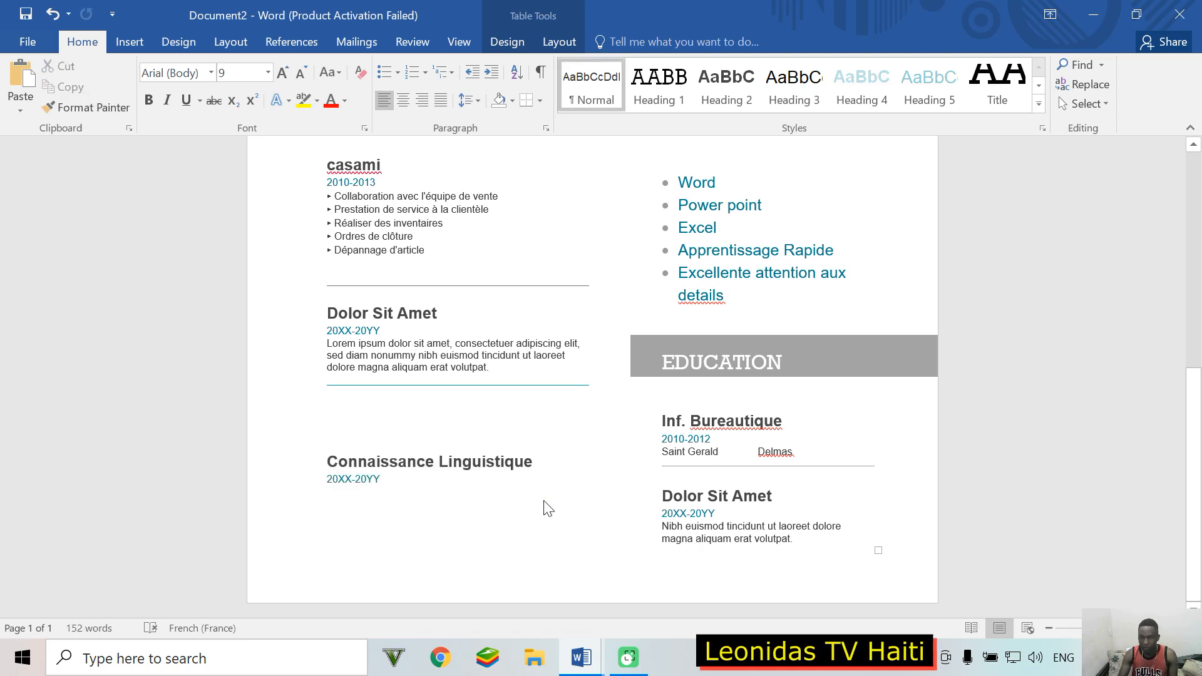
key("BackSpace")
key("BackSpace")
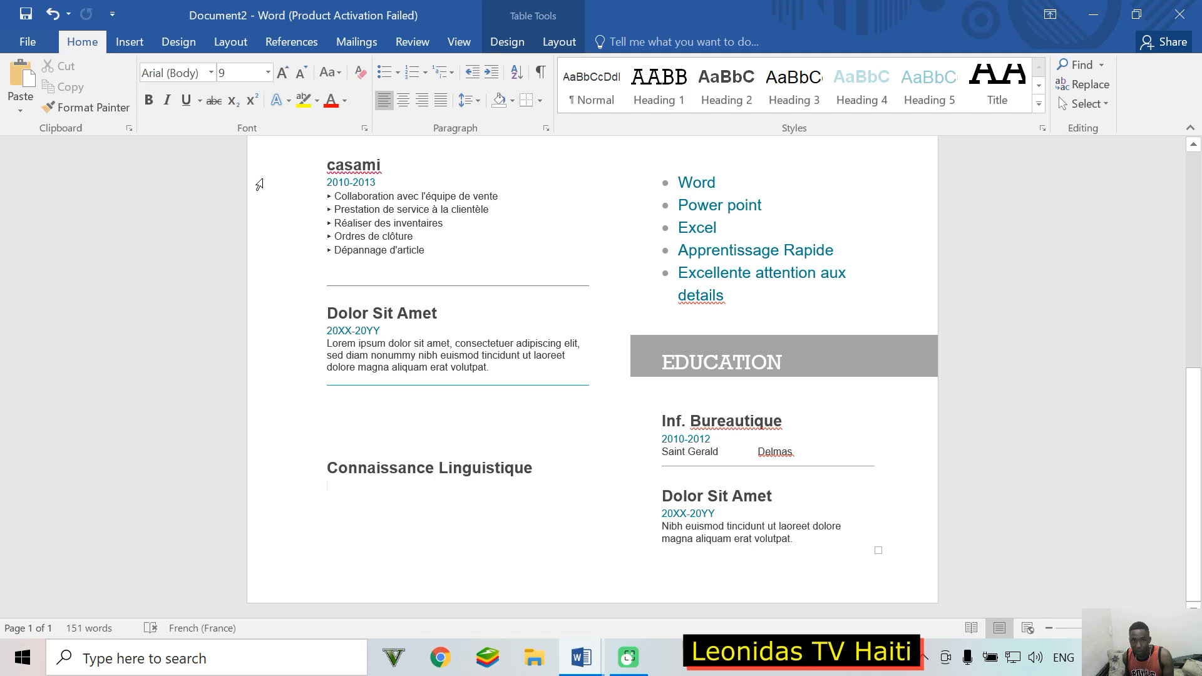
Step: Bring up the bullet style choices from the Home ribbon
left_click(142, 42)
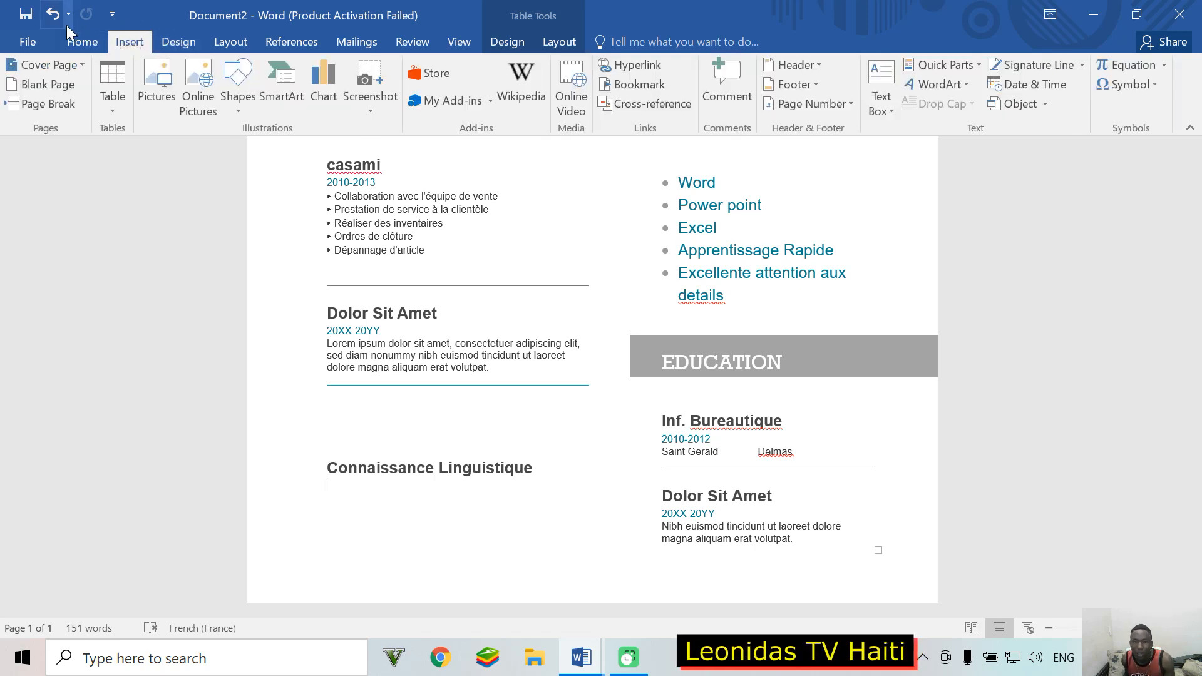
left_click(75, 43)
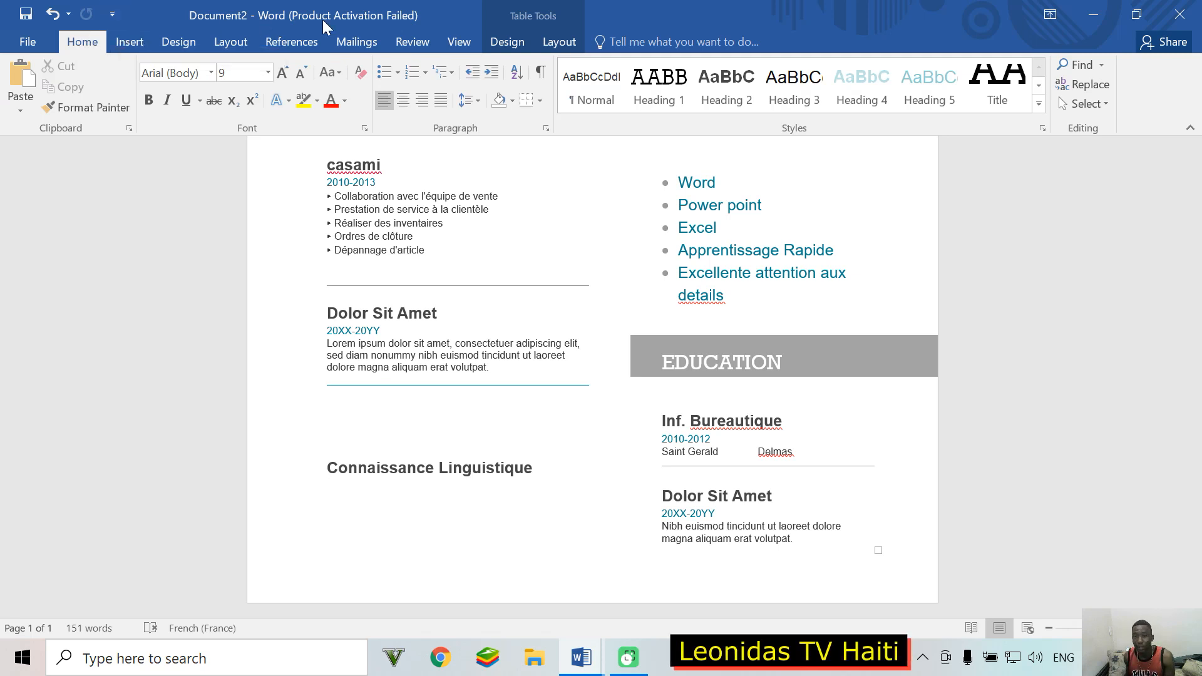
left_click(396, 74)
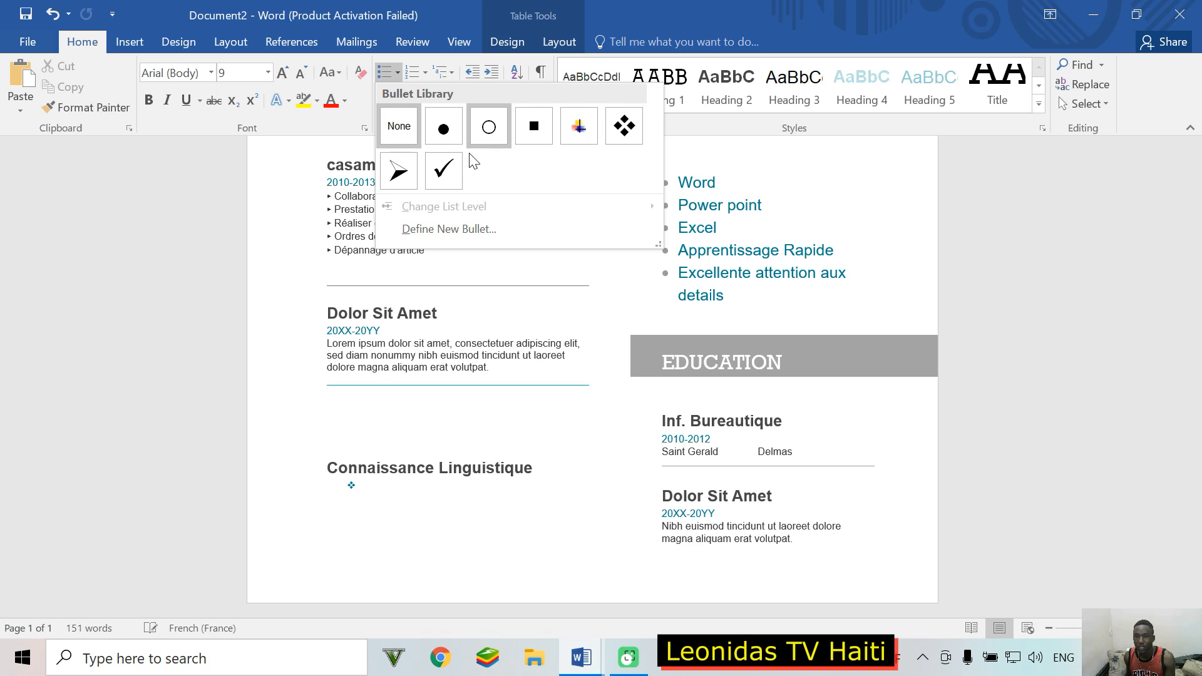
Step: Try a diamond-bulleted ANGLAIS entry under the heading, then erase it
left_click(619, 133)
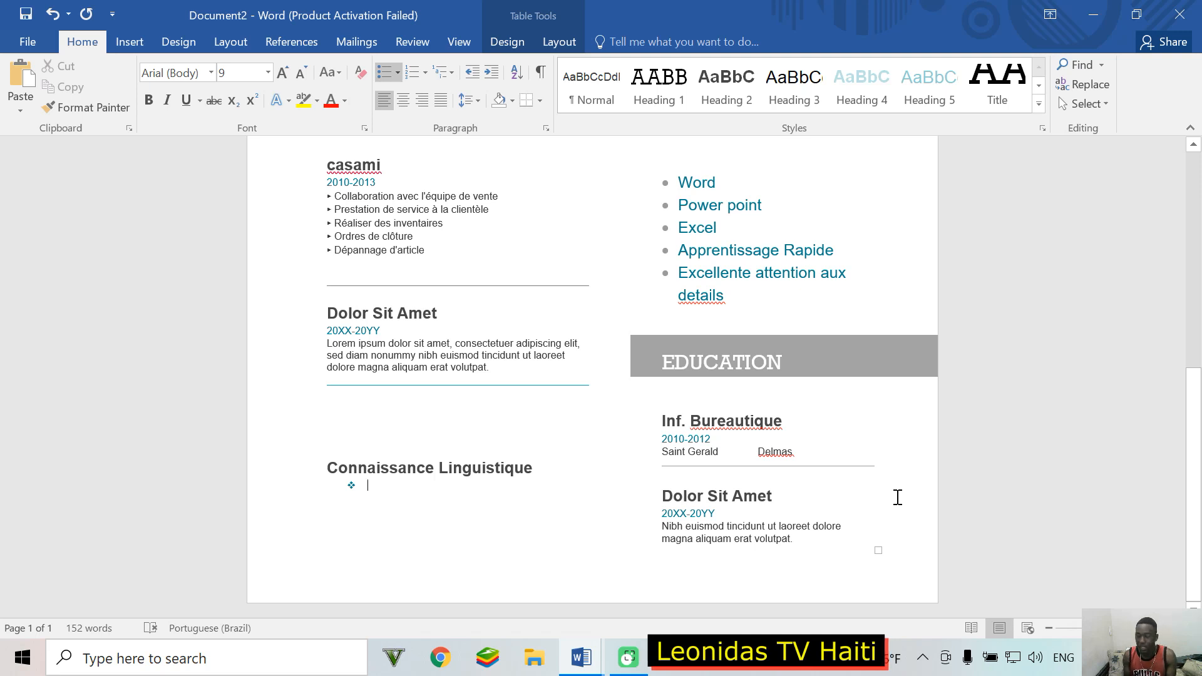
type("A")
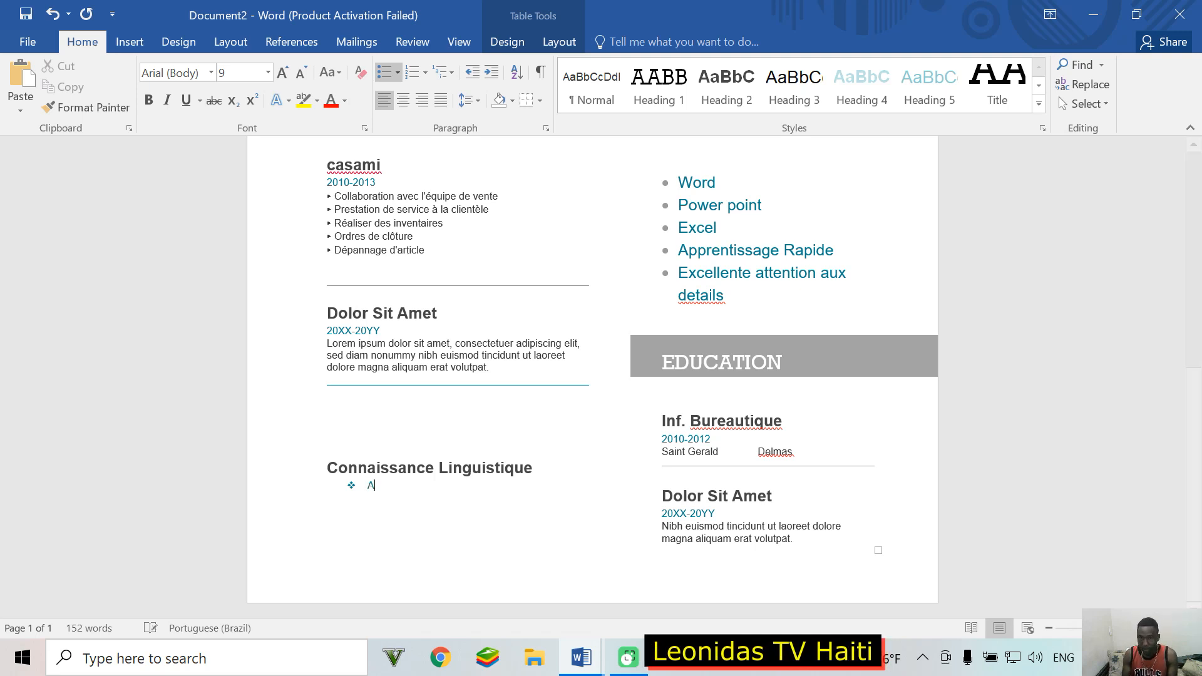
type("NGLAIS")
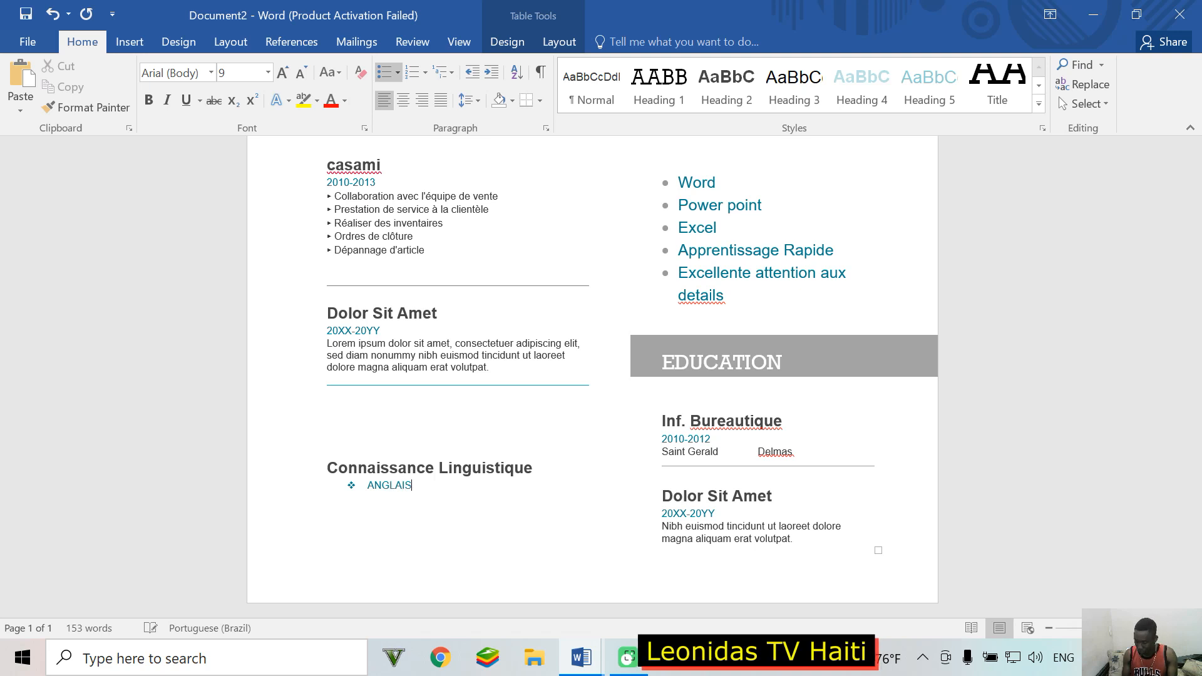
key("Return")
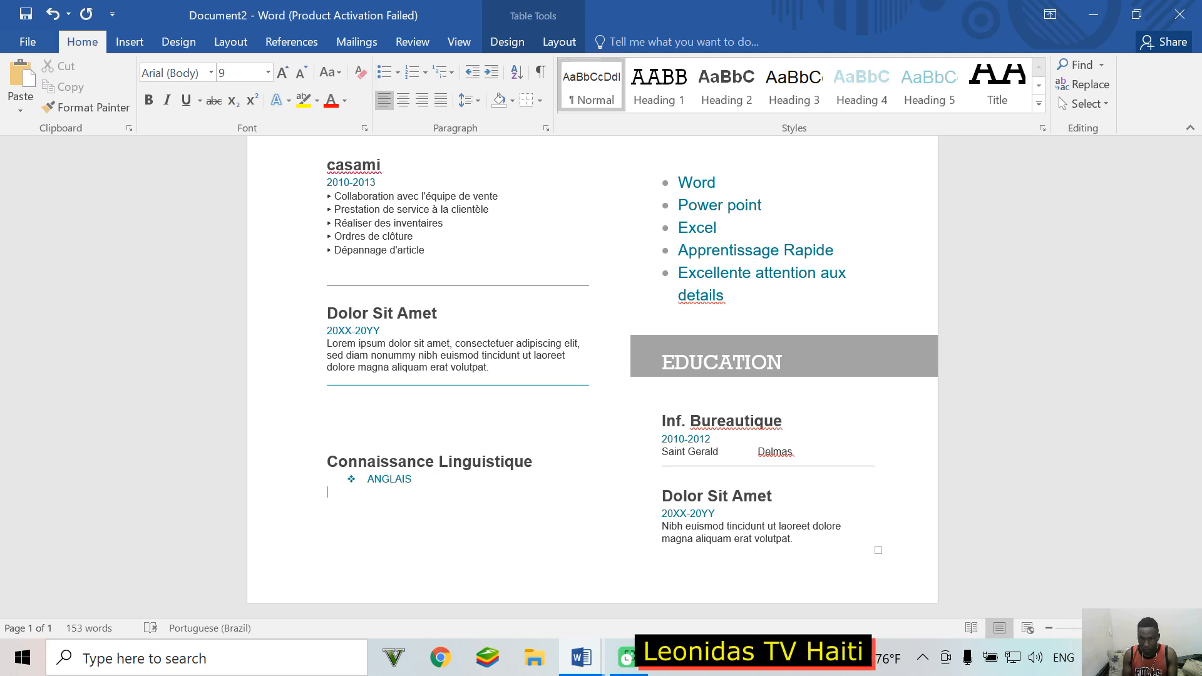
type("F")
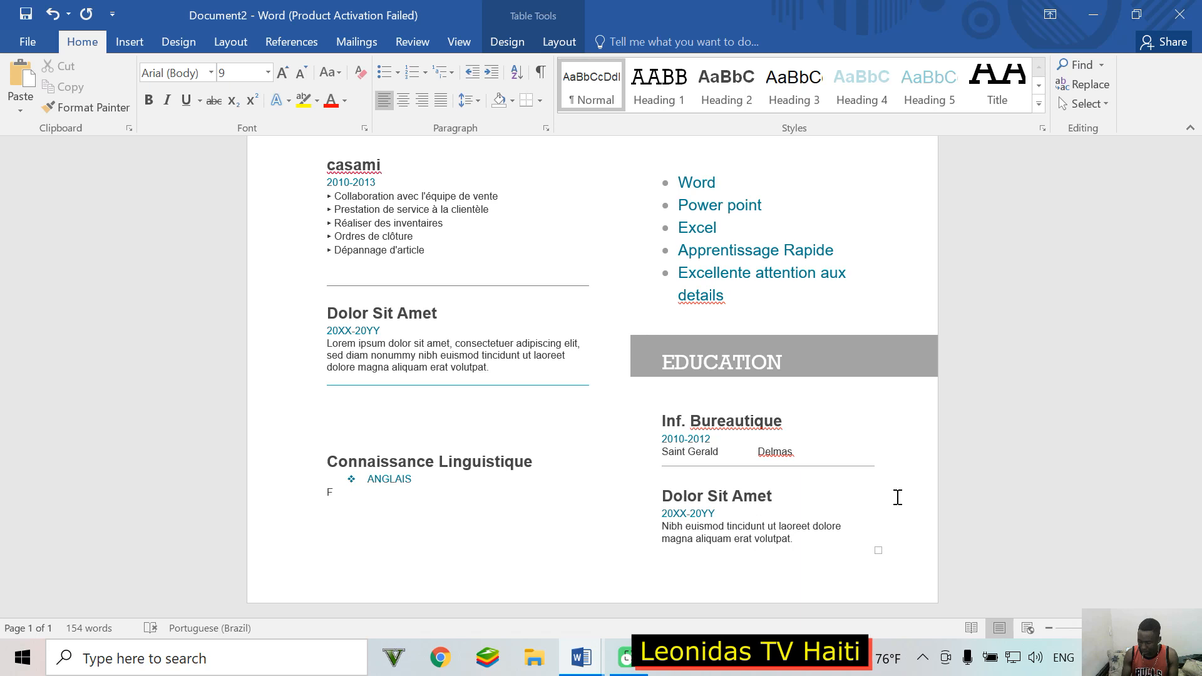
key("BackSpace")
key("BackSpace")
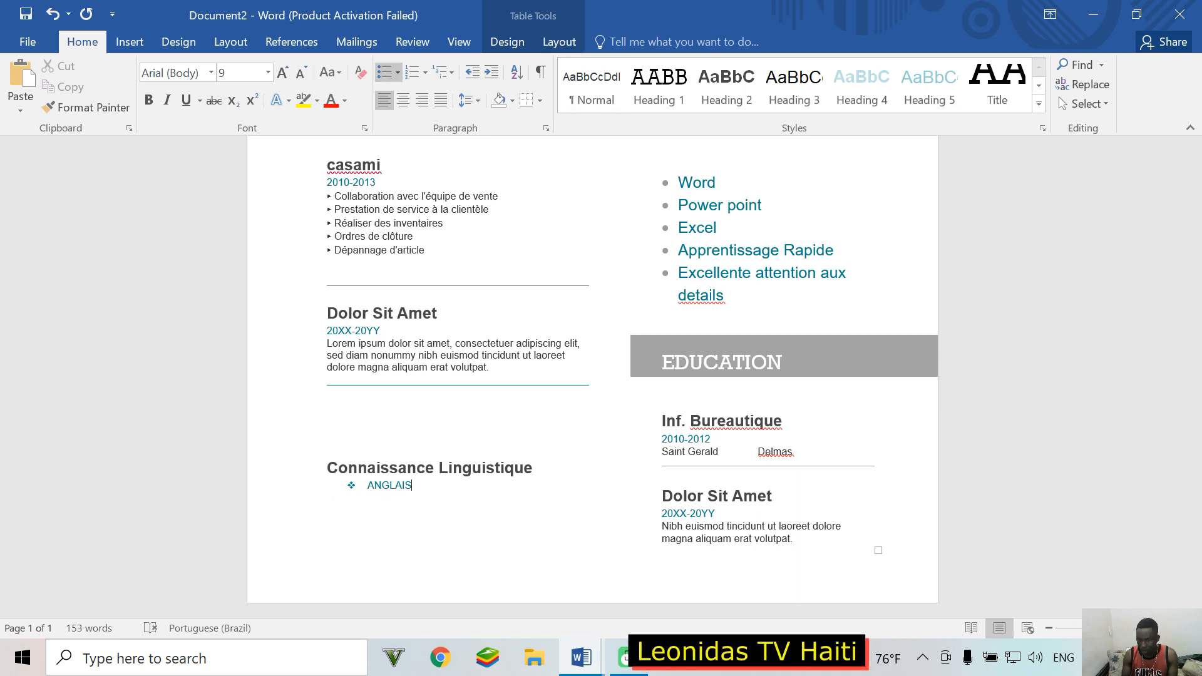
key("Return")
key("BackSpace")
key("BackSpace")
key("BackSpace")
key("BackSpace")
key("BackSpace")
key("BackSpace")
key("BackSpace")
key("BackSpace")
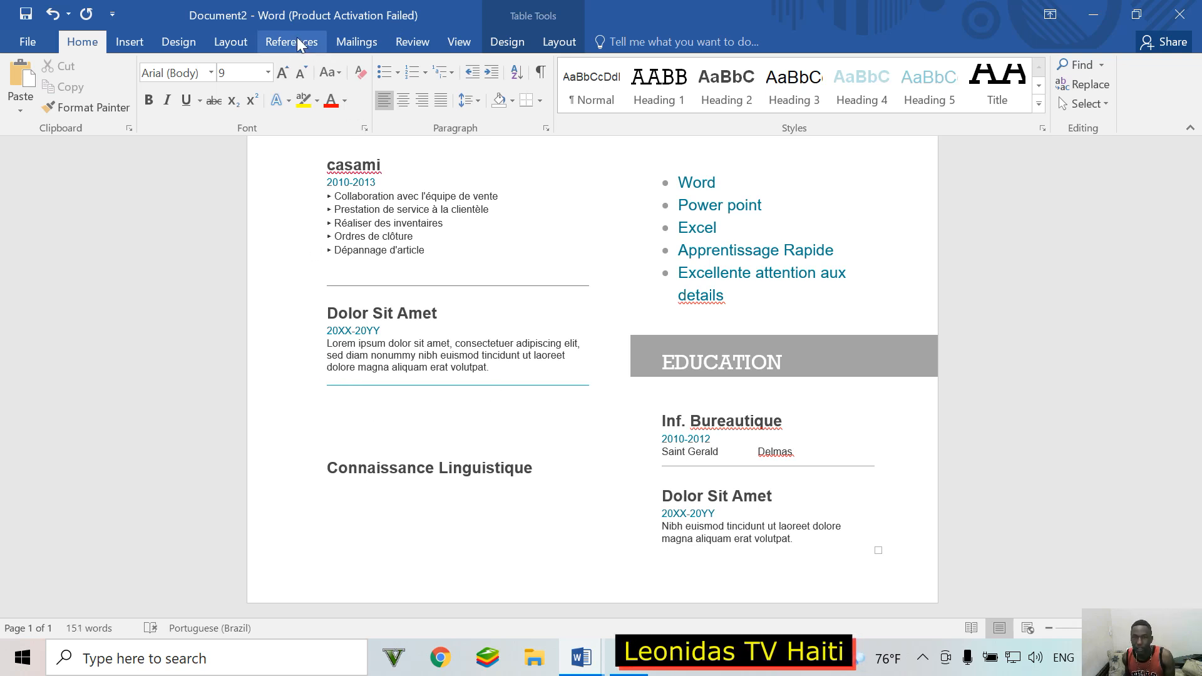
Step: Reapply a diamond-bulleted ANGLAIS and remove it again, leaving a plain line under the heading
left_click(398, 73)
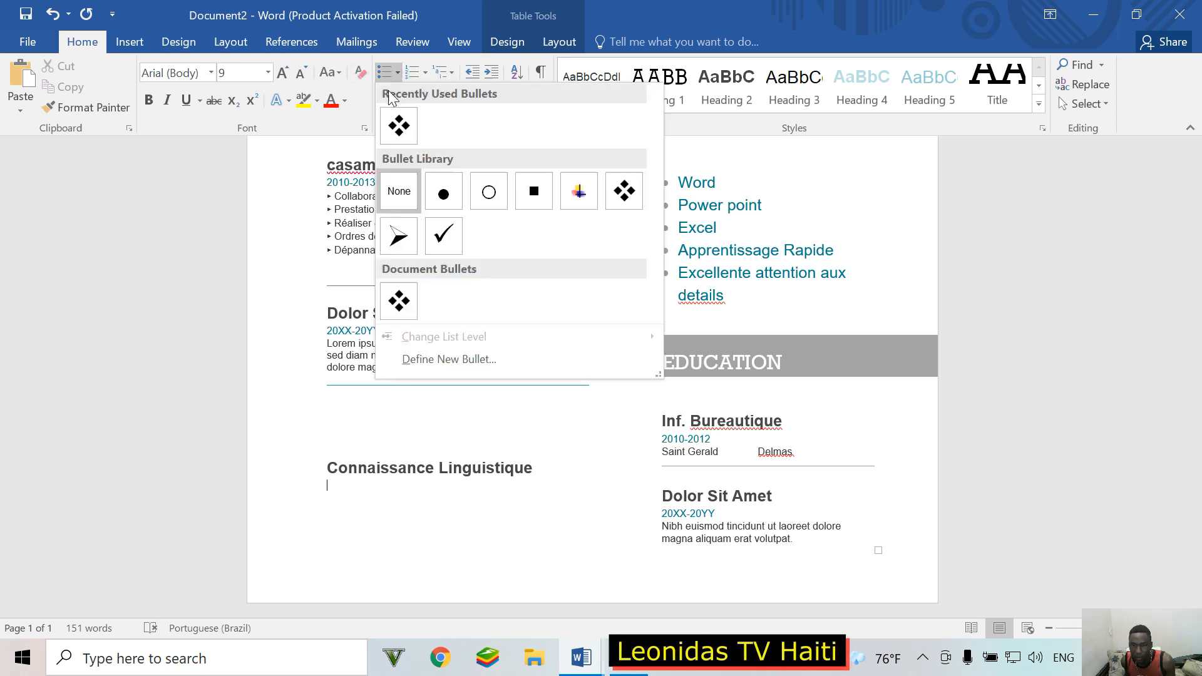
left_click(400, 301)
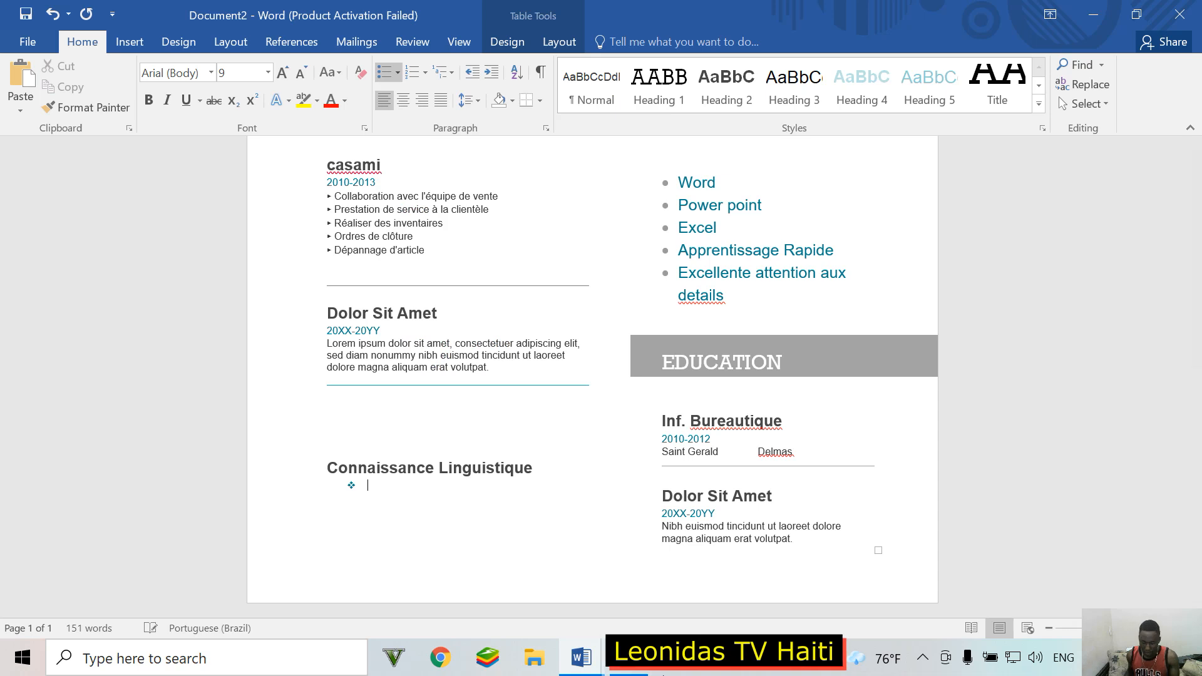
type("A")
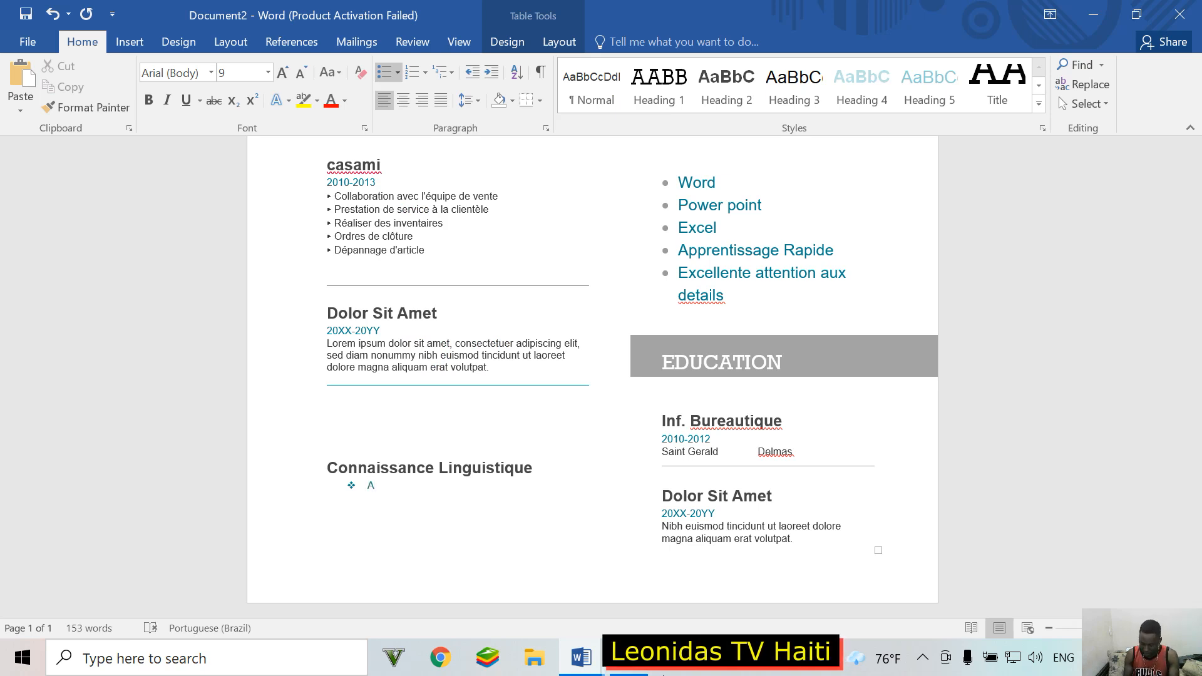
type("NG")
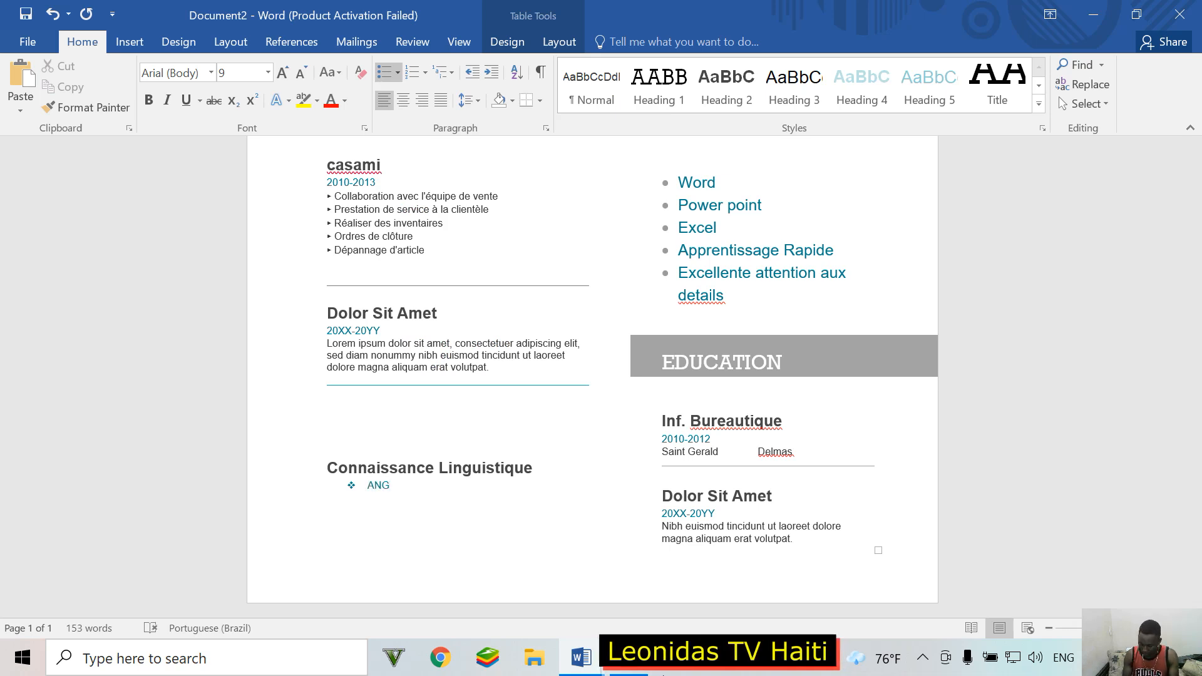
type("LAIS")
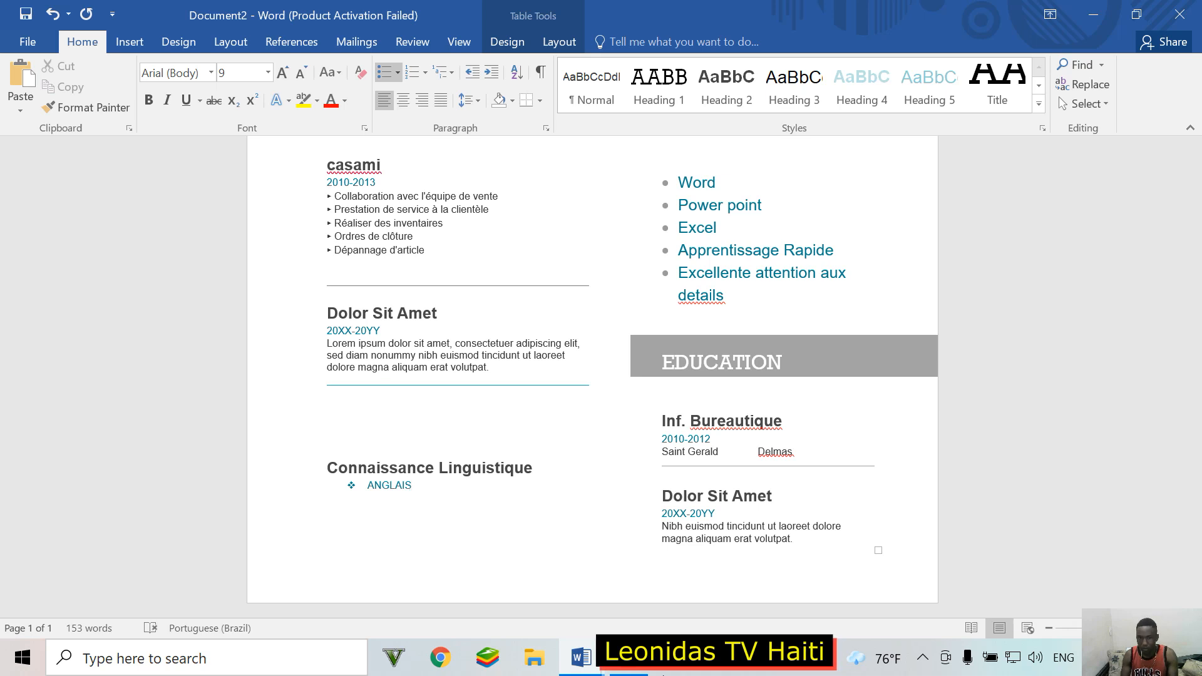
key("Return")
key("Return")
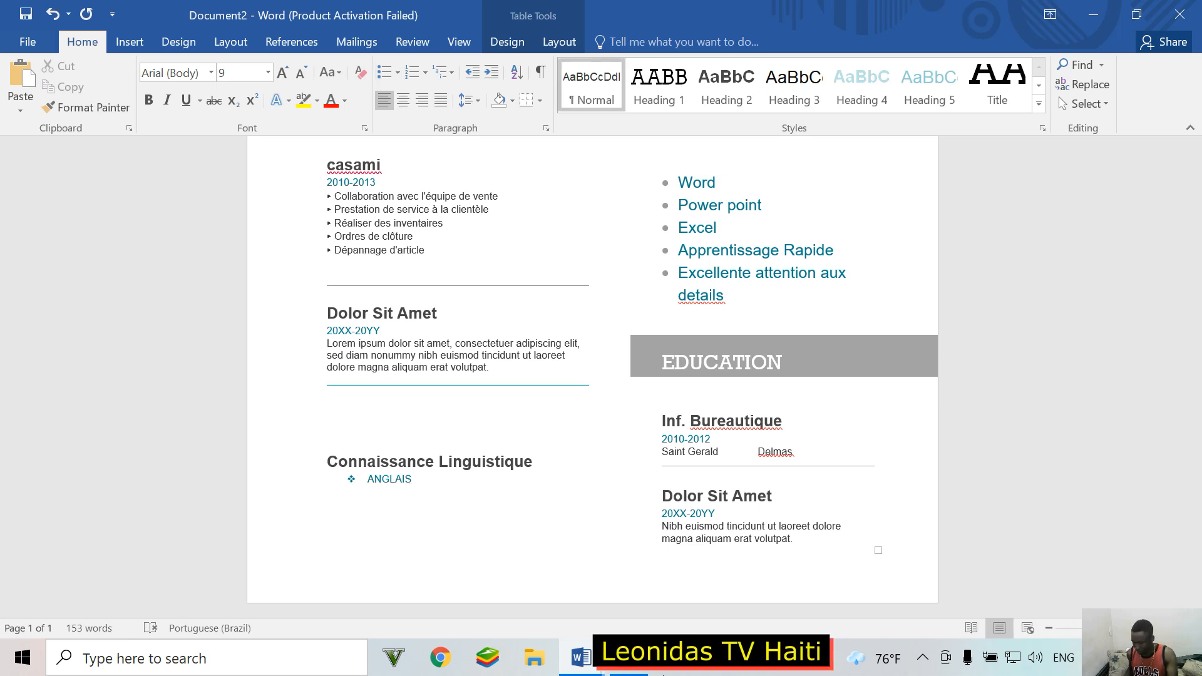
key("BackSpace")
key("BackSpace")
key("BackSpace")
key("BackSpace")
key("BackSpace")
key("BackSpace")
key("BackSpace")
key("BackSpace")
key("BackSpace")
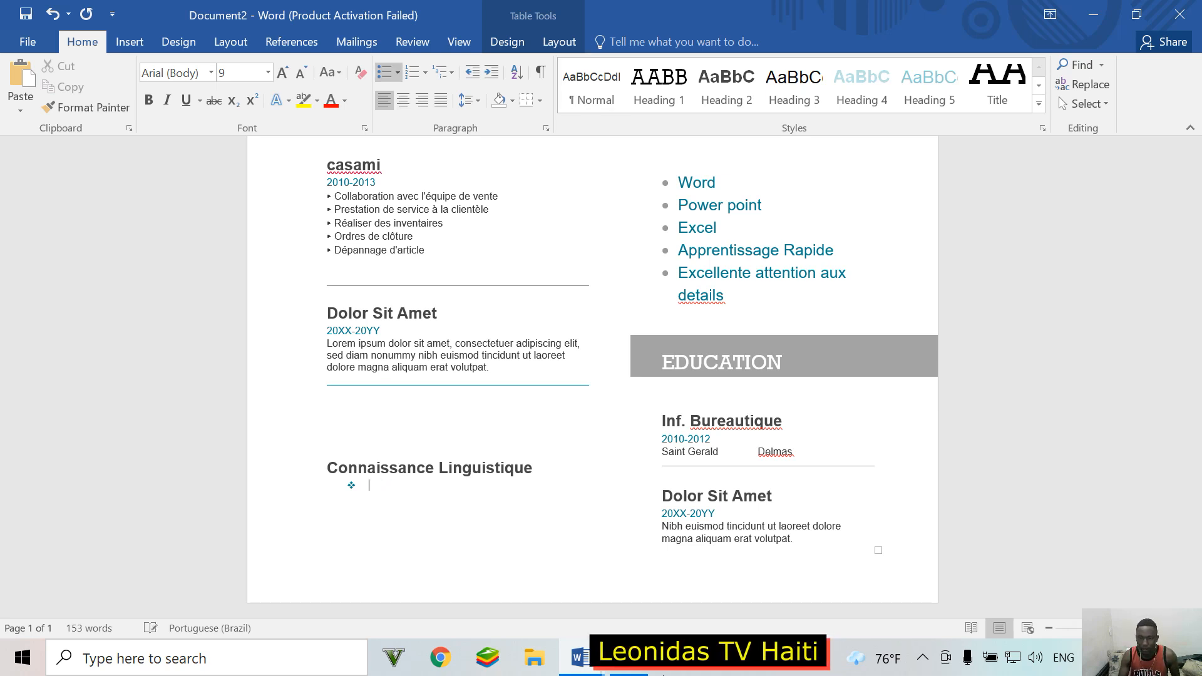
key("BackSpace")
key("BackSpace")
type("e")
key("Return")
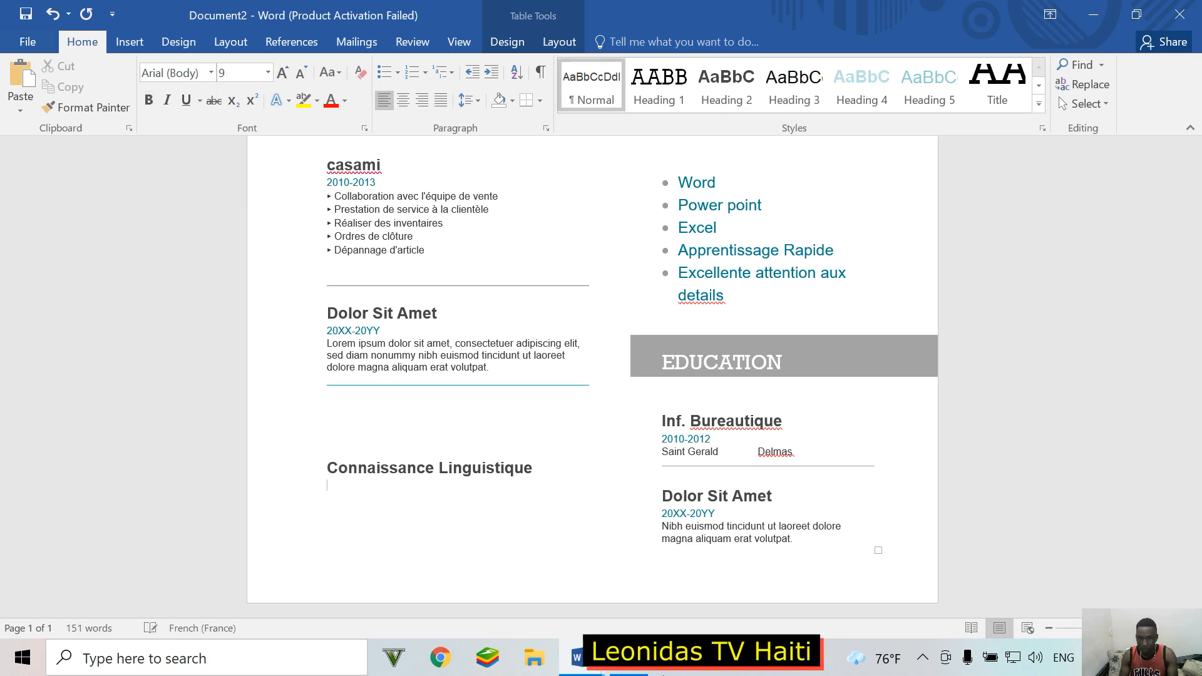
type("jj")
key("Return")
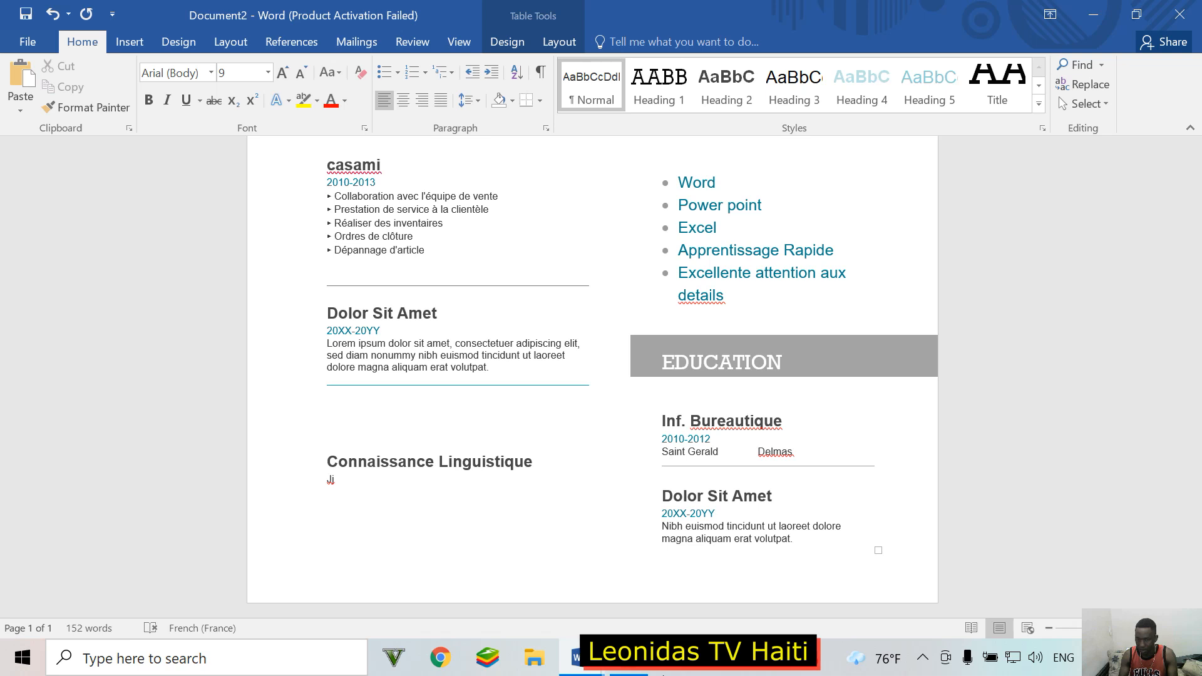
key("BackSpace")
key("BackSpace")
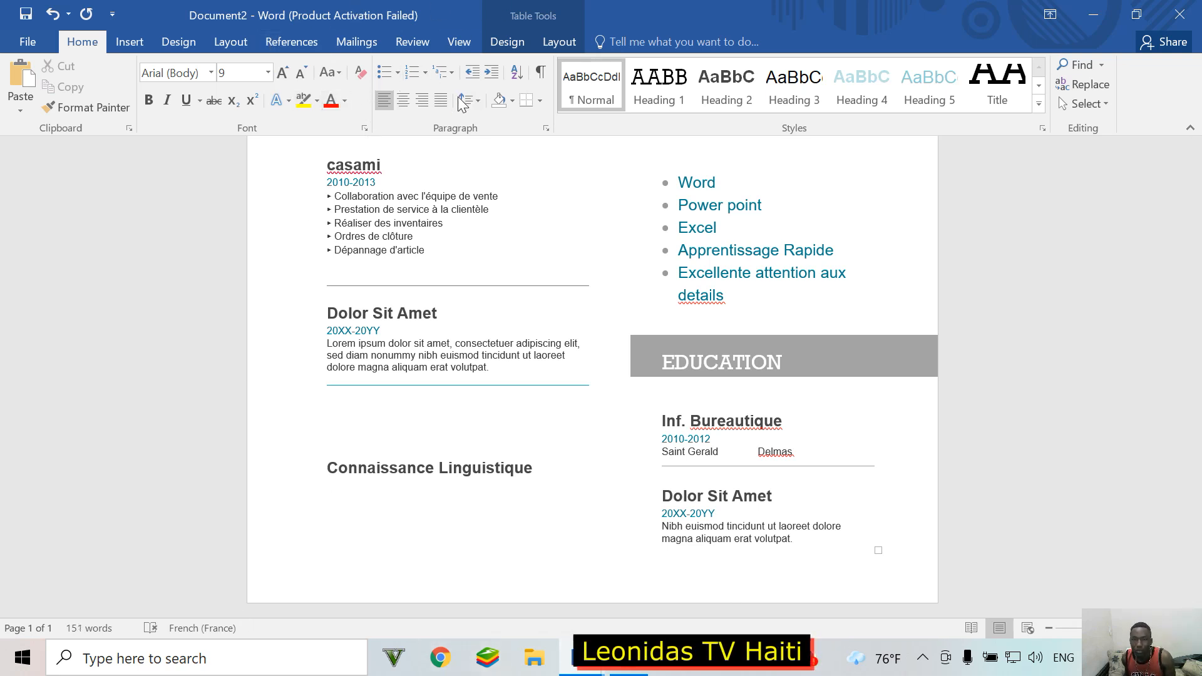
Step: Try an arrow bullet on the empty line under the heading, then delete the bullet, test text and line
left_click(397, 72)
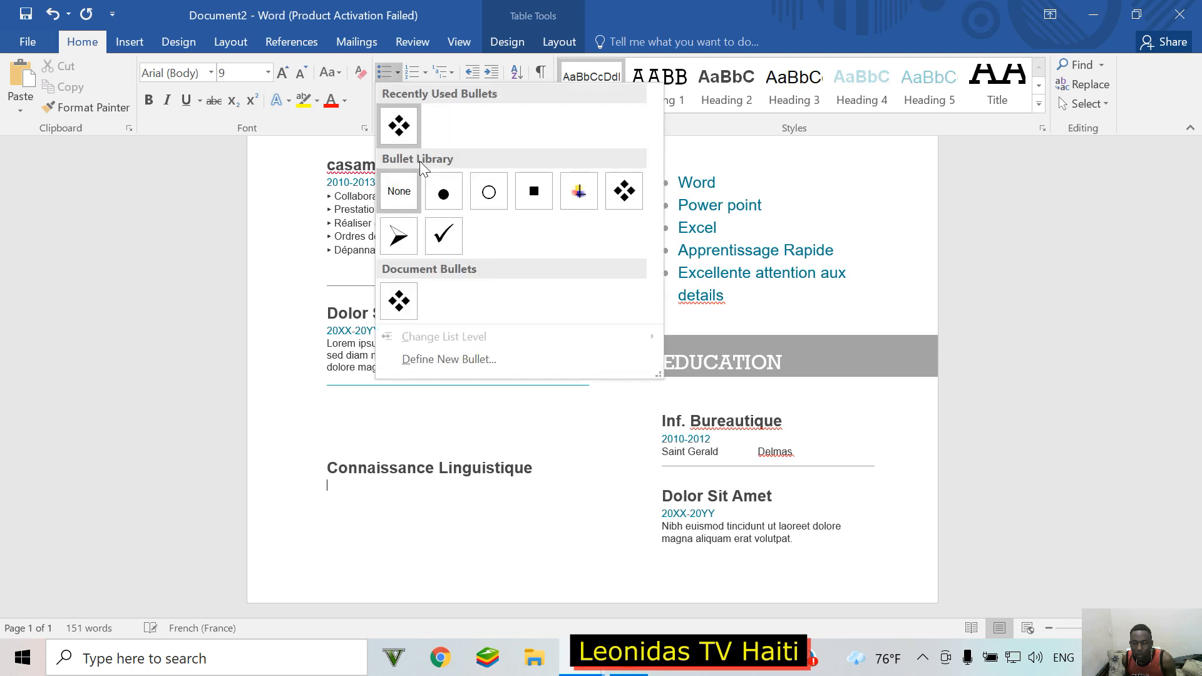
left_click(399, 236)
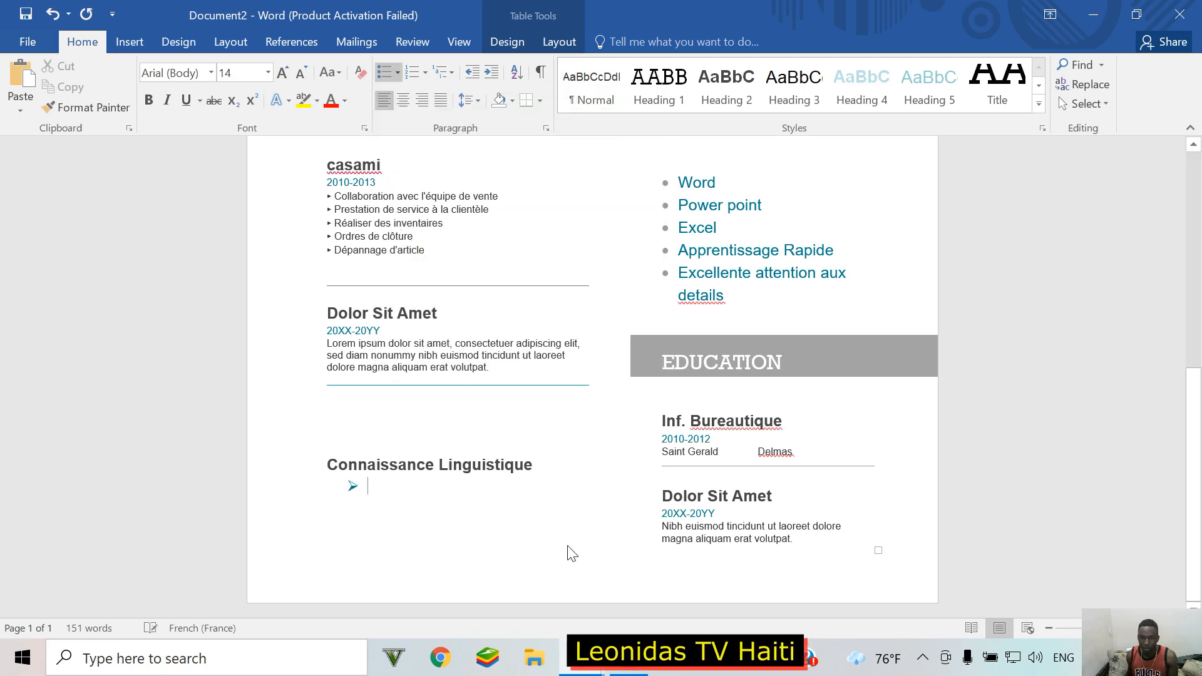
type("fhh")
key("BackSpace")
key("BackSpace")
key("BackSpace")
type("An")
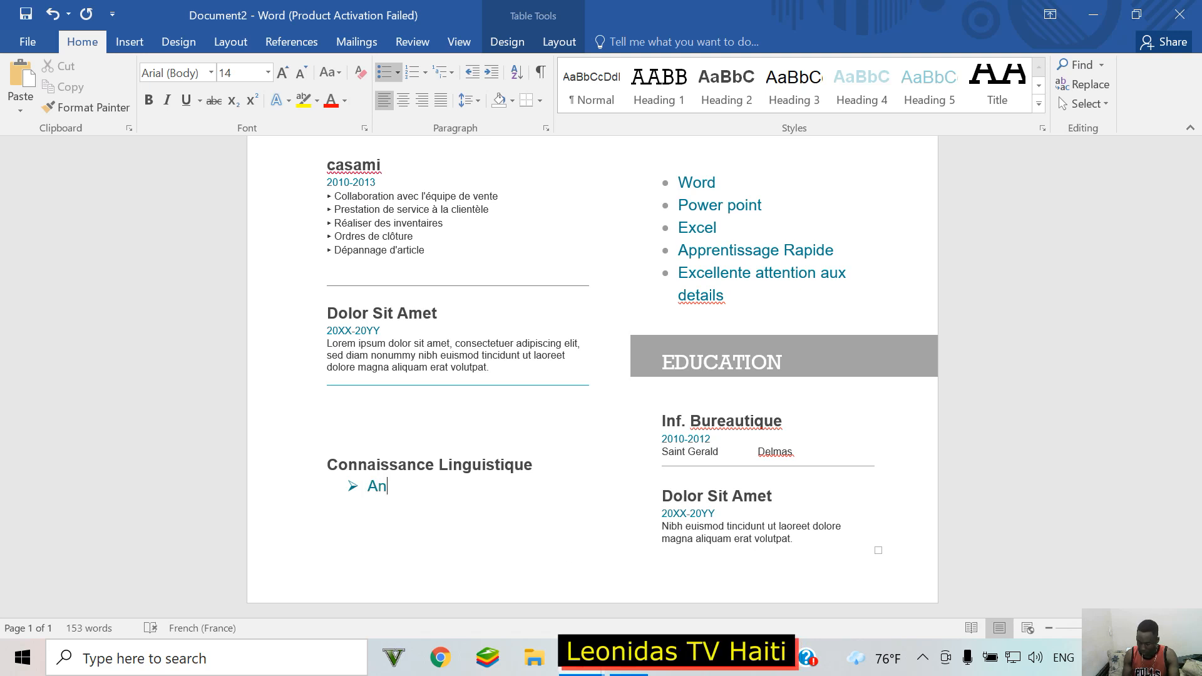
key("BackSpace")
key("BackSpace")
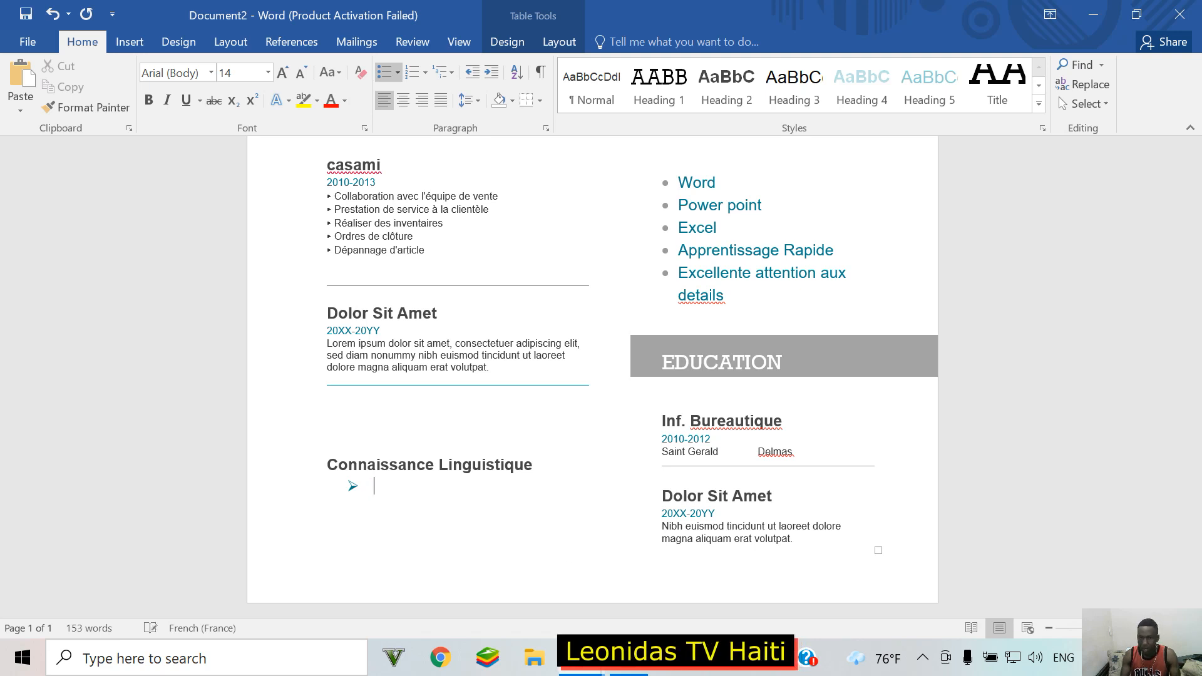
key("BackSpace")
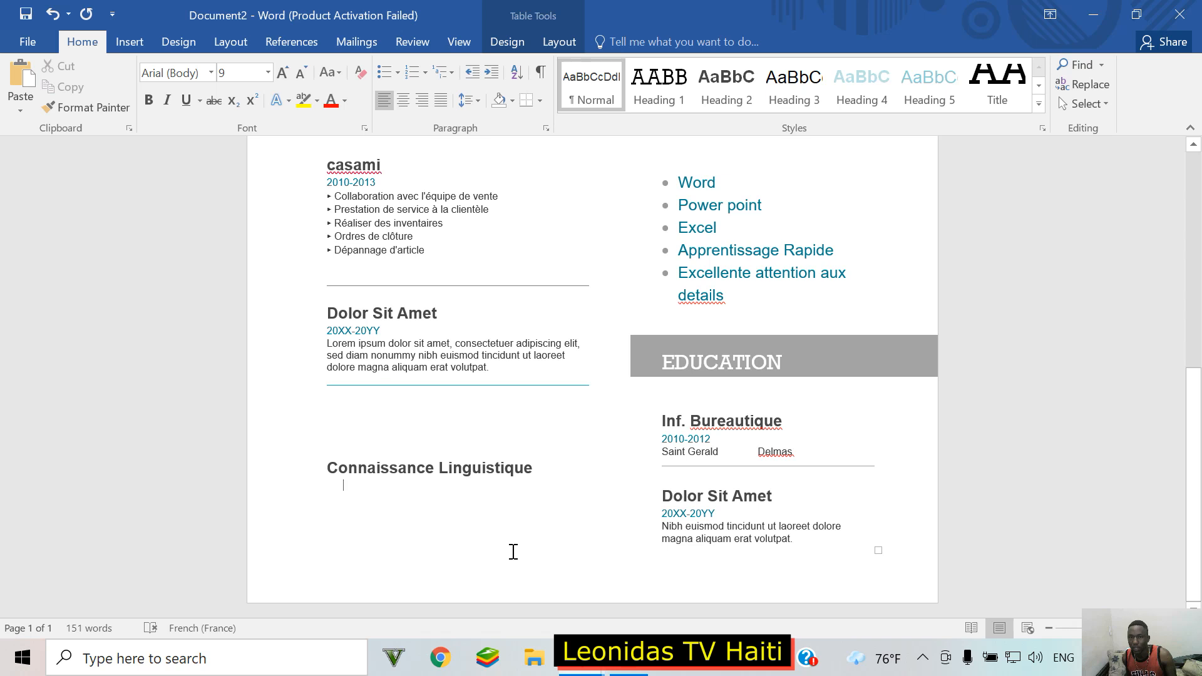
key("BackSpace")
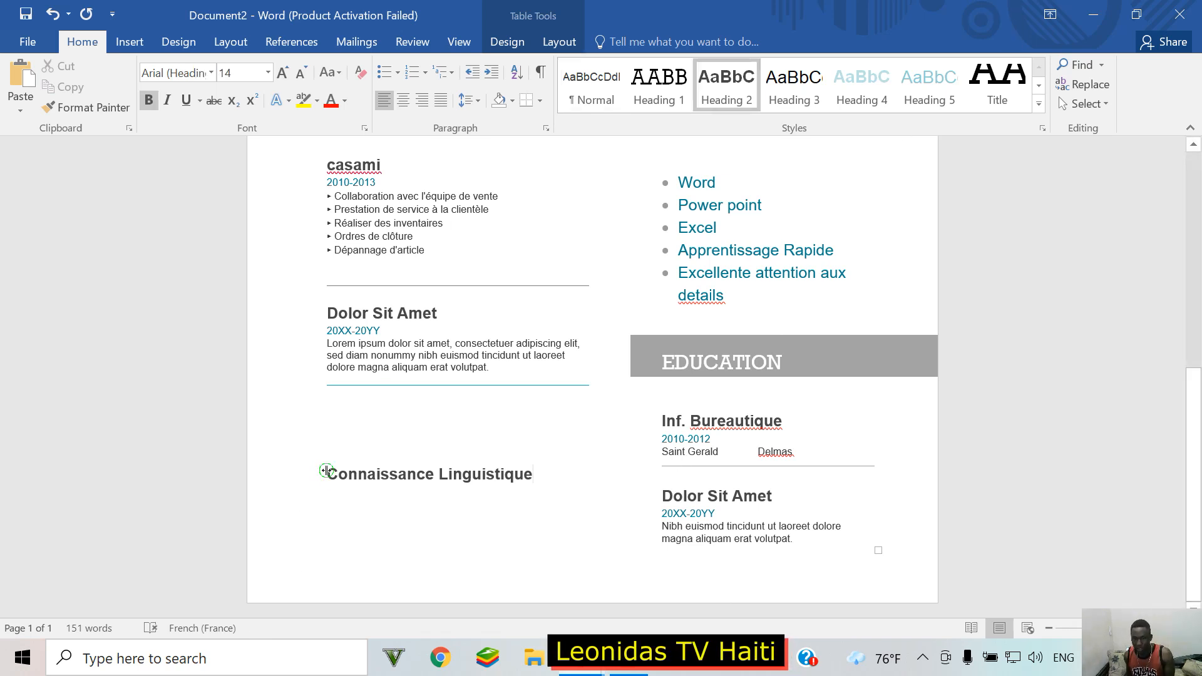
key("BackSpace")
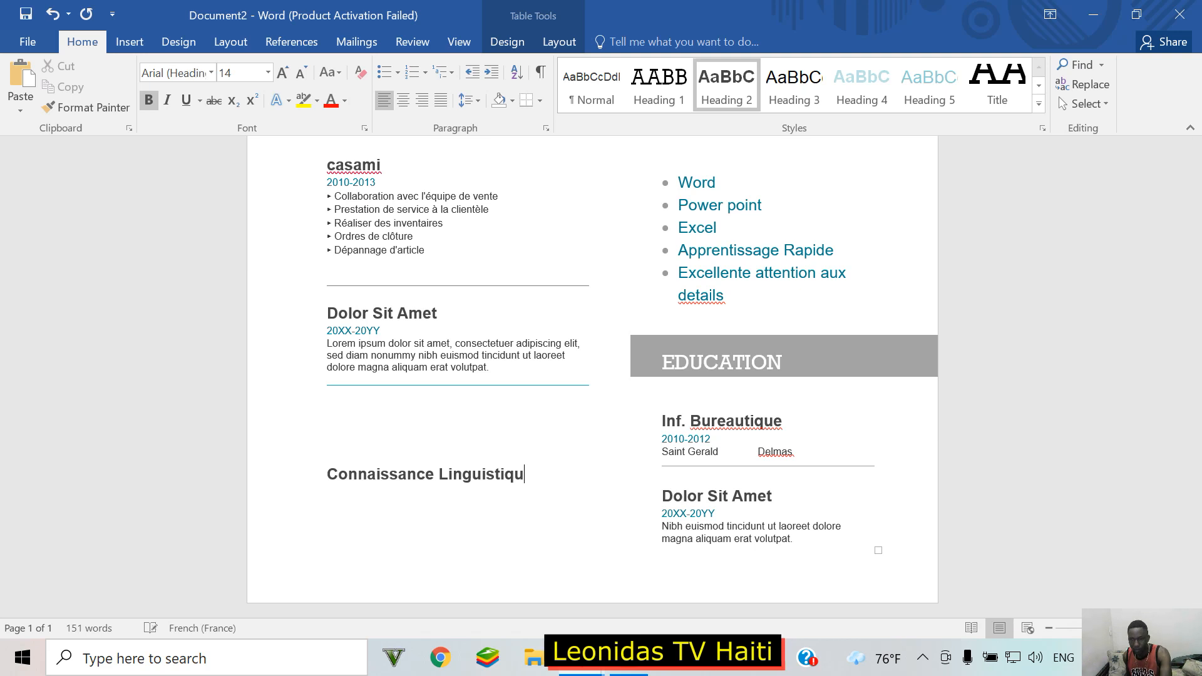
Step: Restore the missing final 'e' at the end of the Connaissance Linguistique heading
left_click(330, 476)
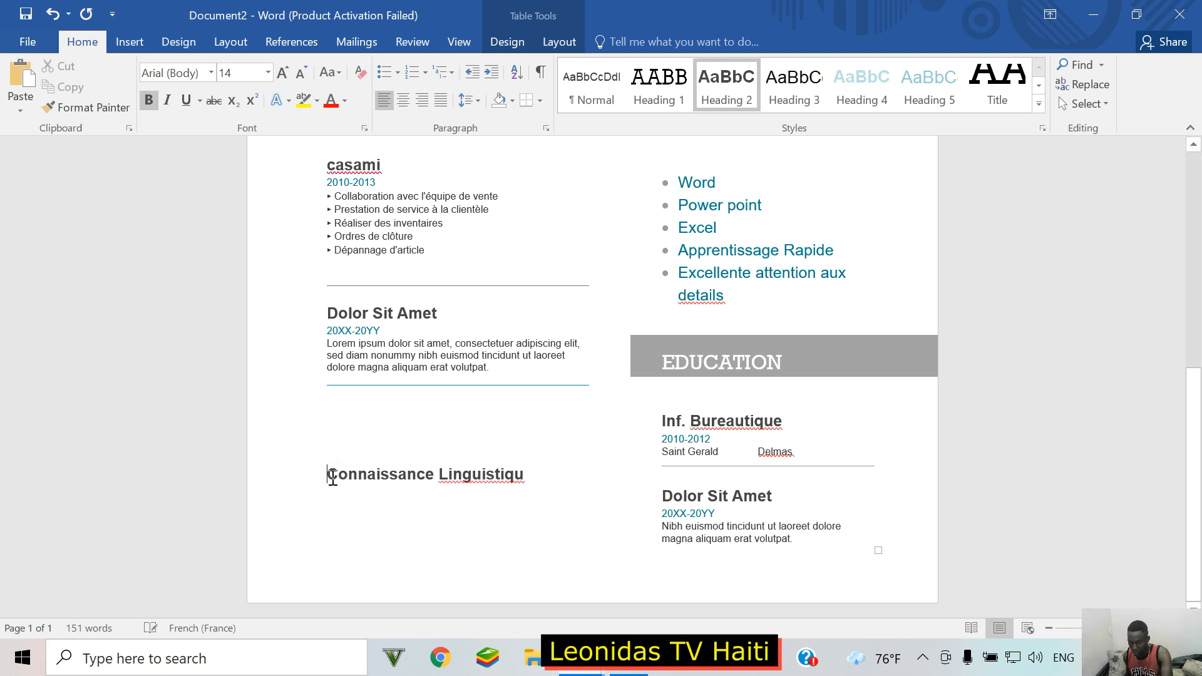
left_click(536, 474)
type("e")
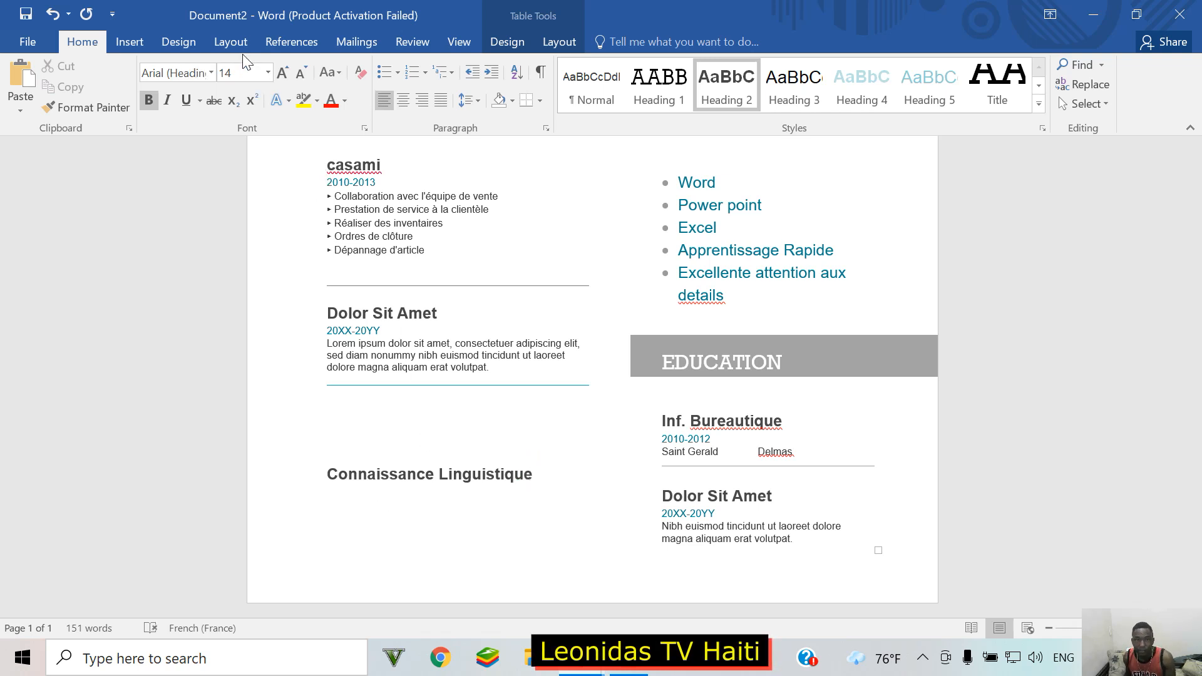
left_click(127, 44)
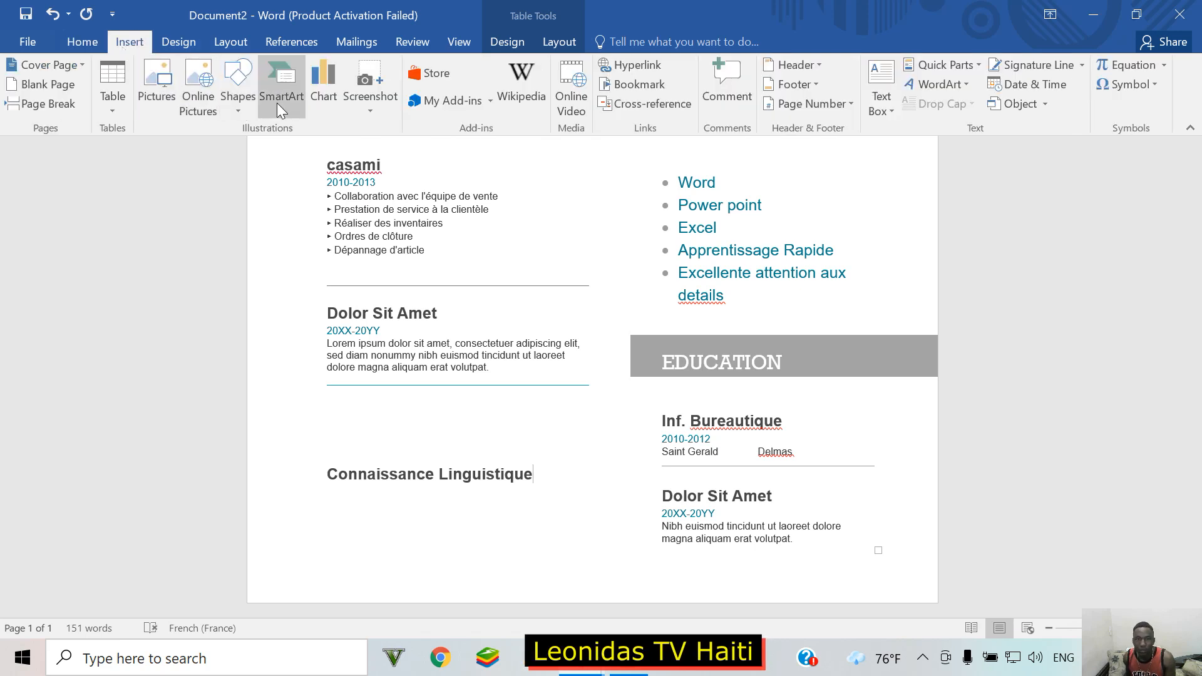
Step: Draw a text box from the Shapes gallery below the Connaissance Linguistique heading
left_click(247, 81)
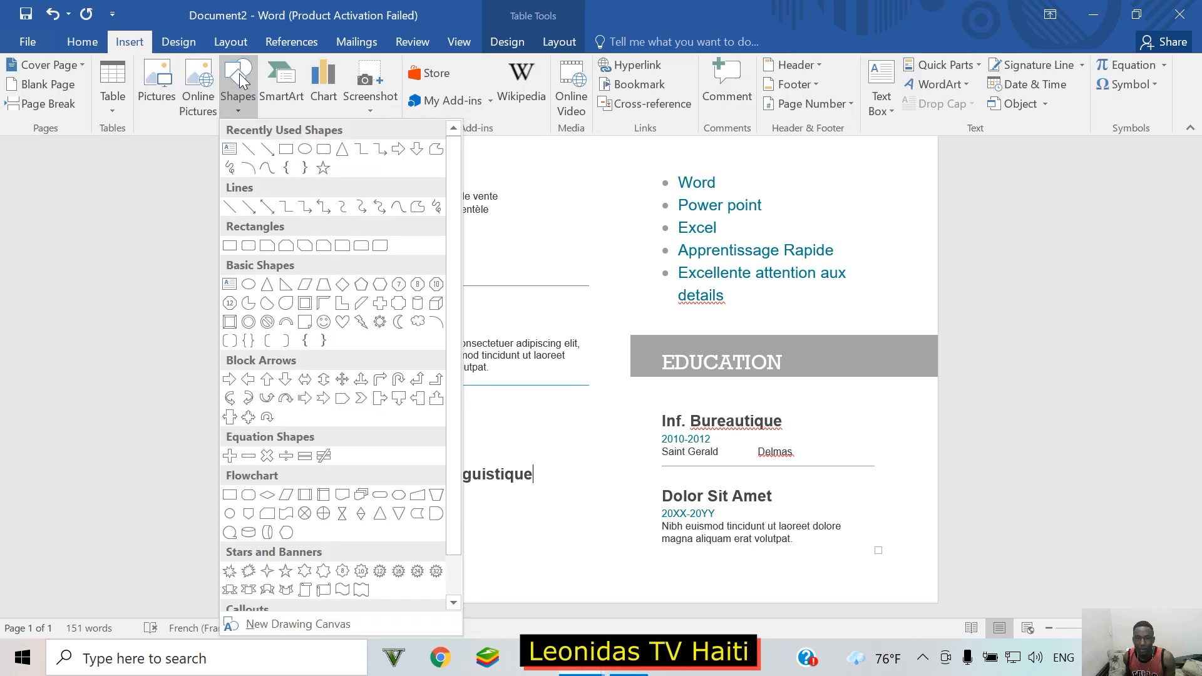
left_click(229, 149)
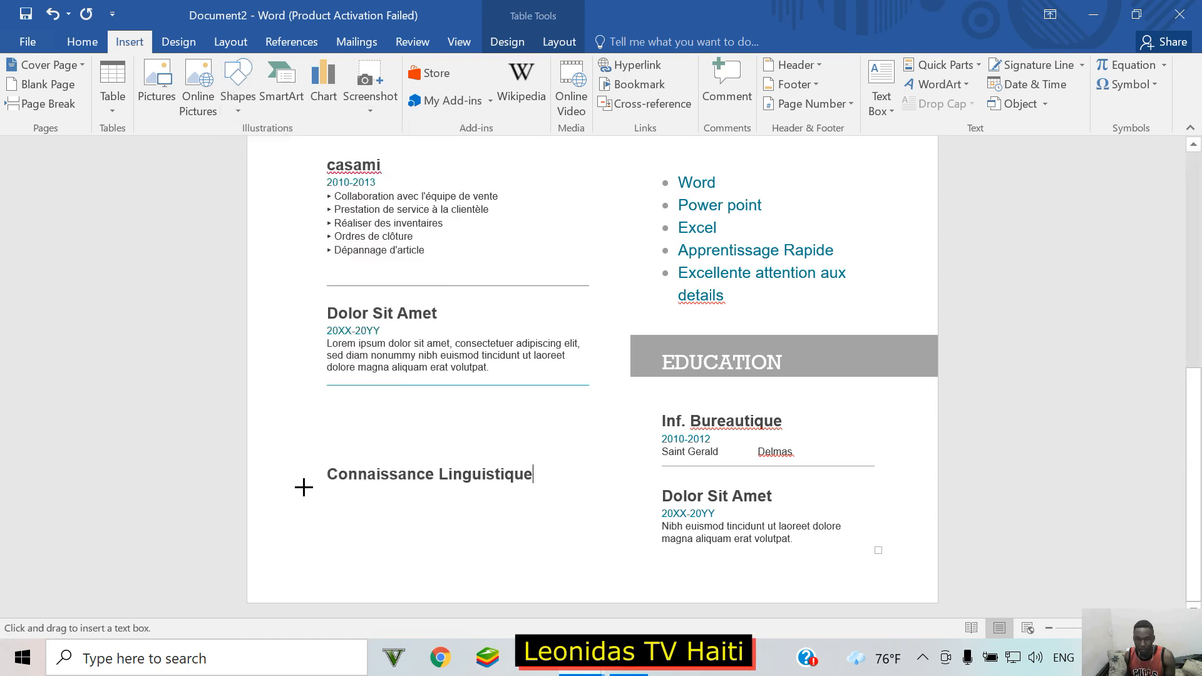
left_click_drag(304, 487, 505, 601)
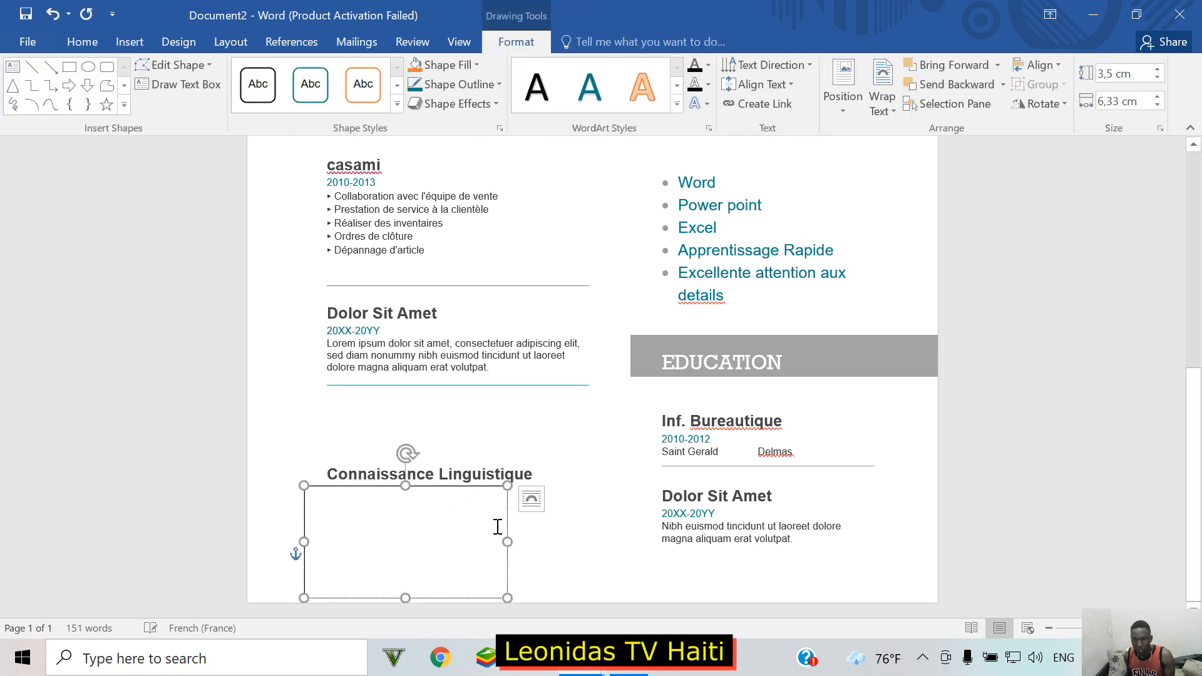
Step: Move the text box up under the heading and stretch it to about 4.73 × 6.33 cm
left_click(554, 401)
left_click(419, 498)
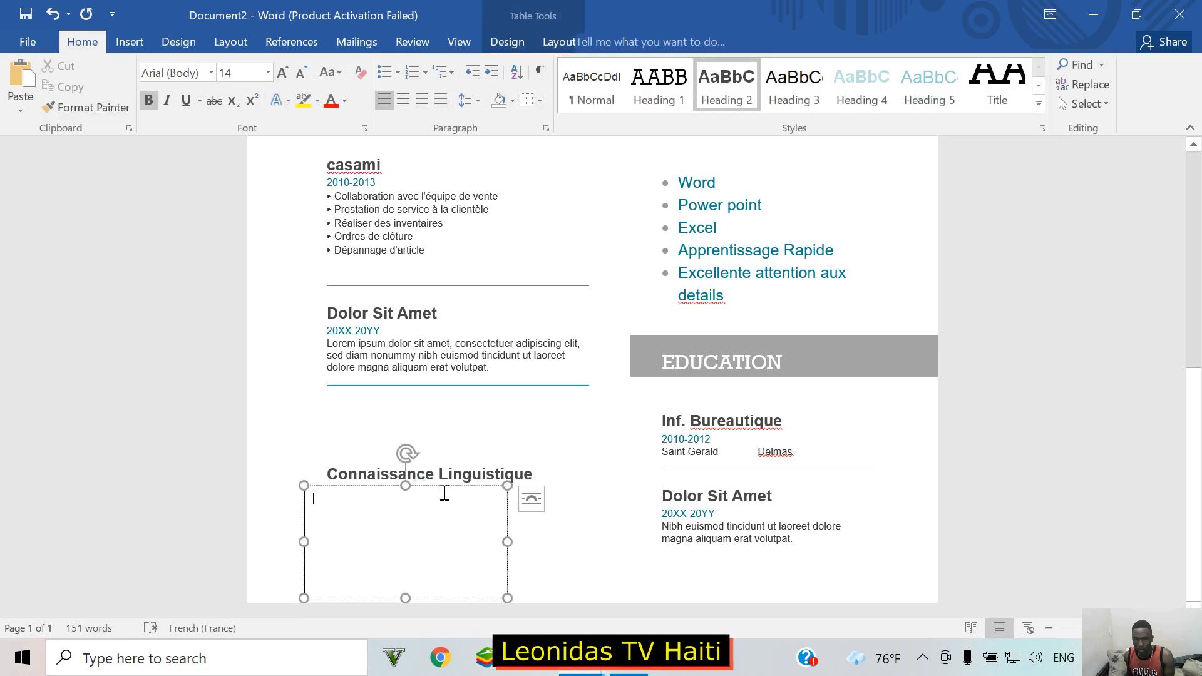
left_click(452, 487)
left_click_drag(477, 487, 437, 426)
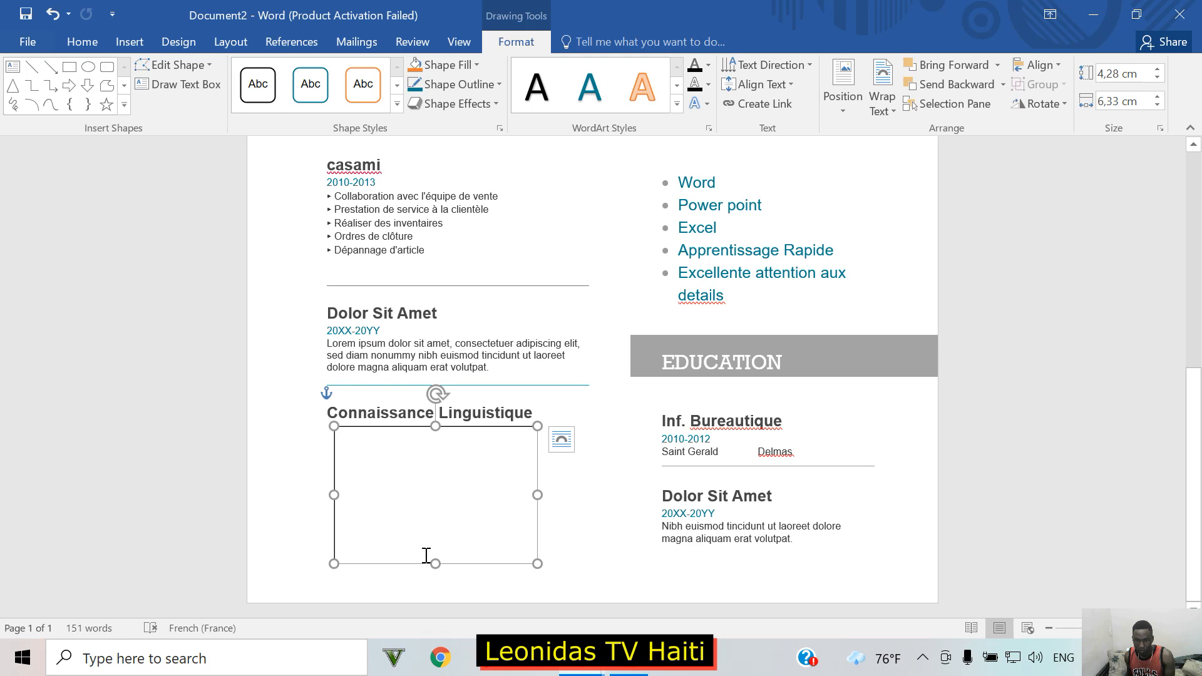
left_click_drag(436, 560, 437, 578)
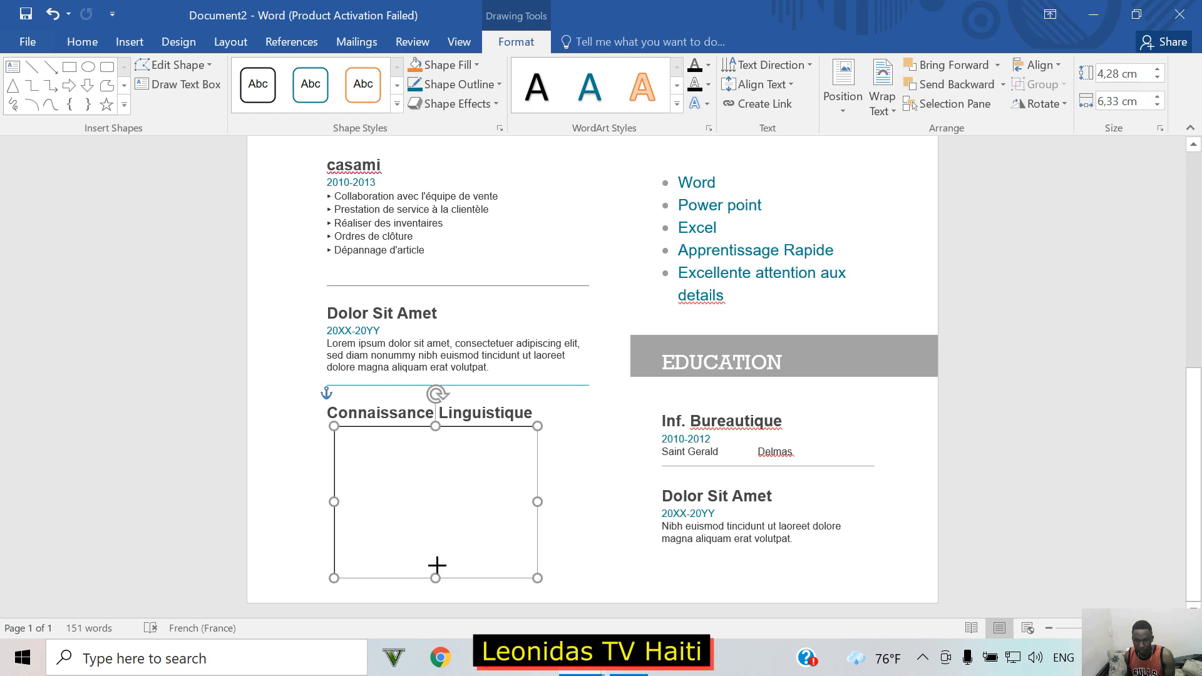
left_click(358, 441)
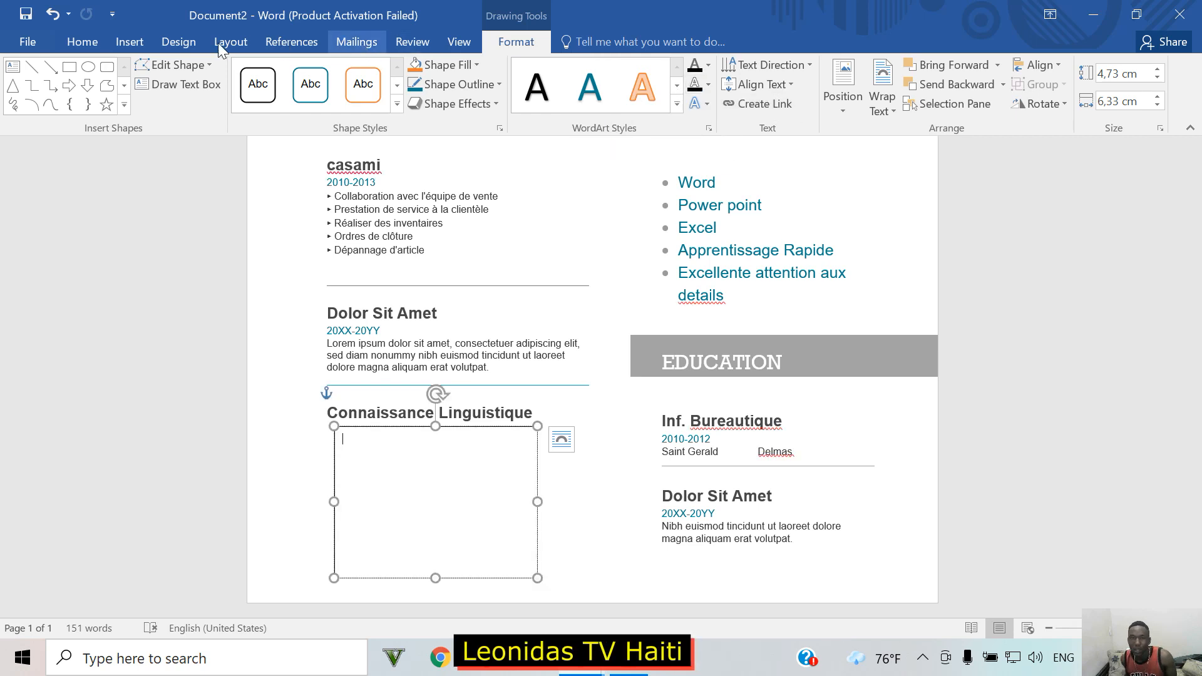
left_click(101, 40)
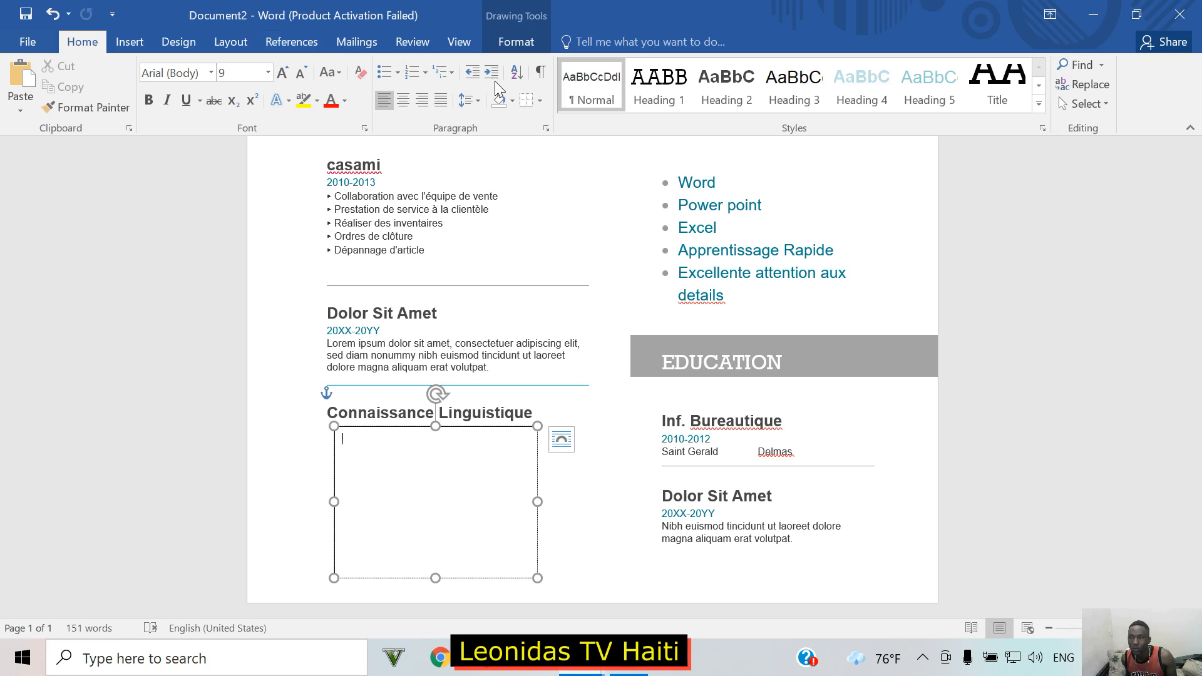
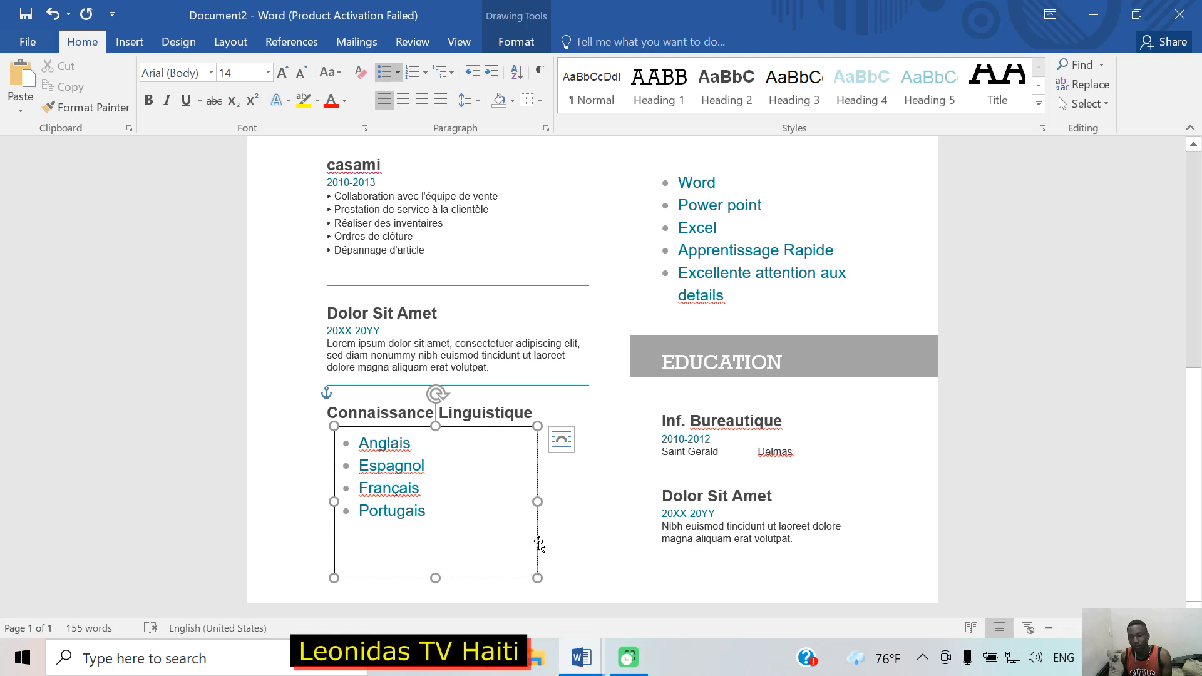
Step: Shrink the language text box up and left so it closes around the four languages
left_click(481, 428)
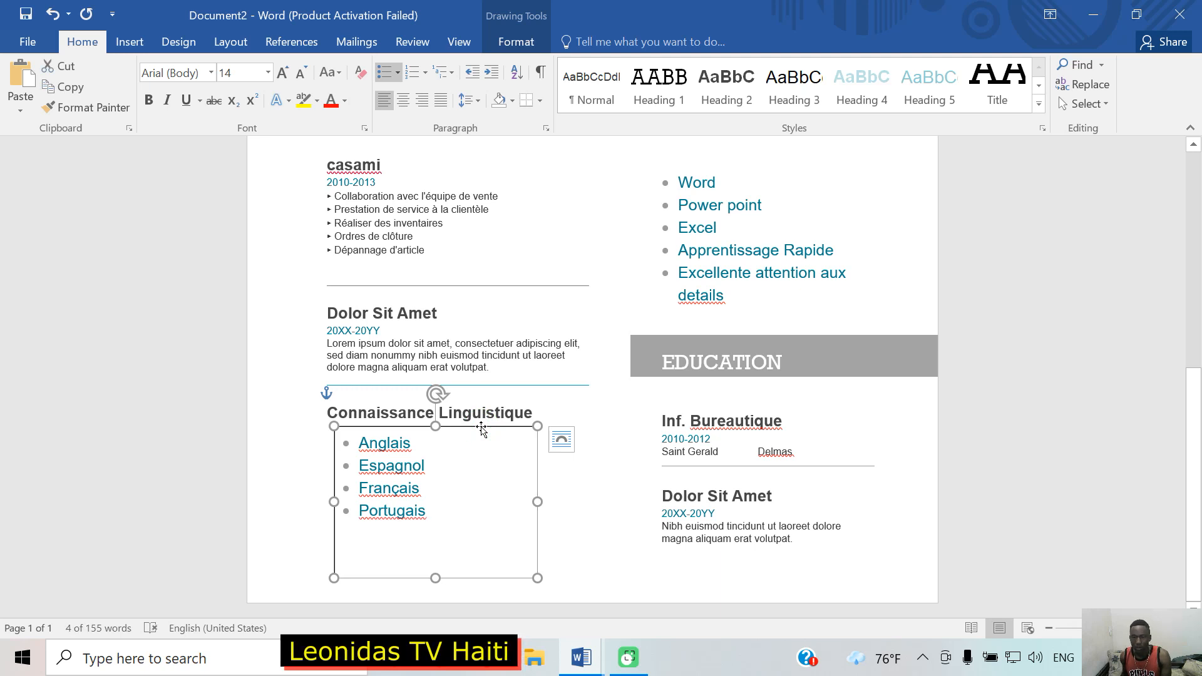
left_click(958, 477)
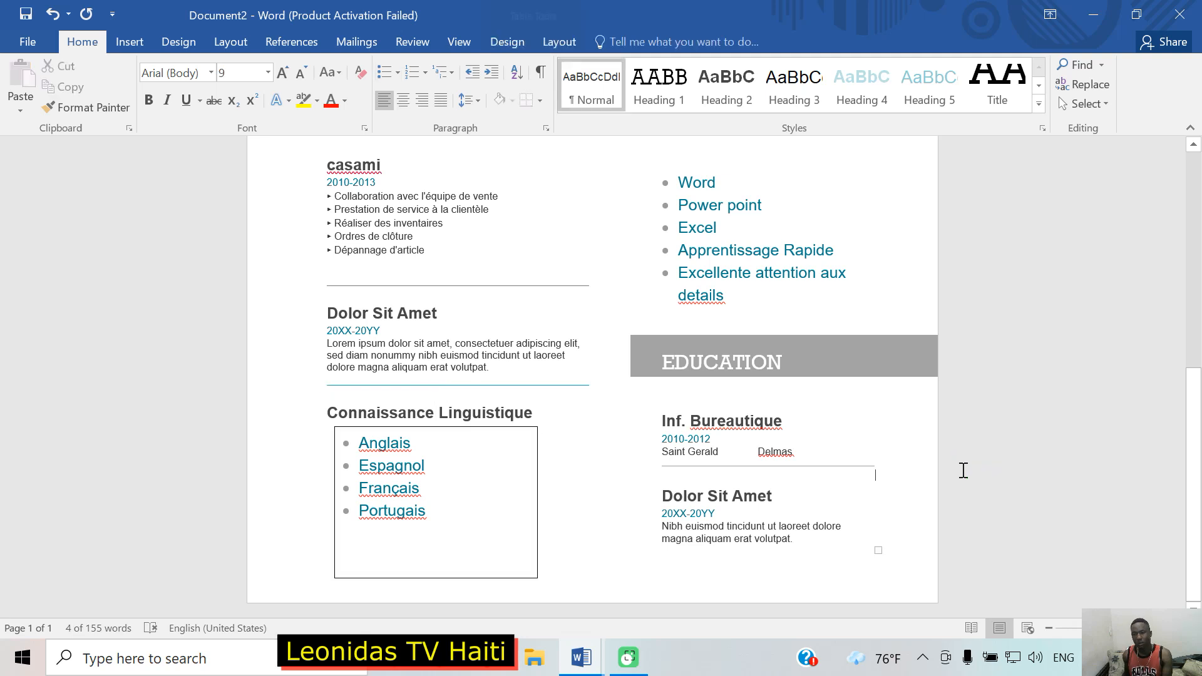
left_click(504, 511)
left_click_drag(537, 577, 499, 536)
left_click(791, 489)
left_click_drag(1196, 479, 1196, 429)
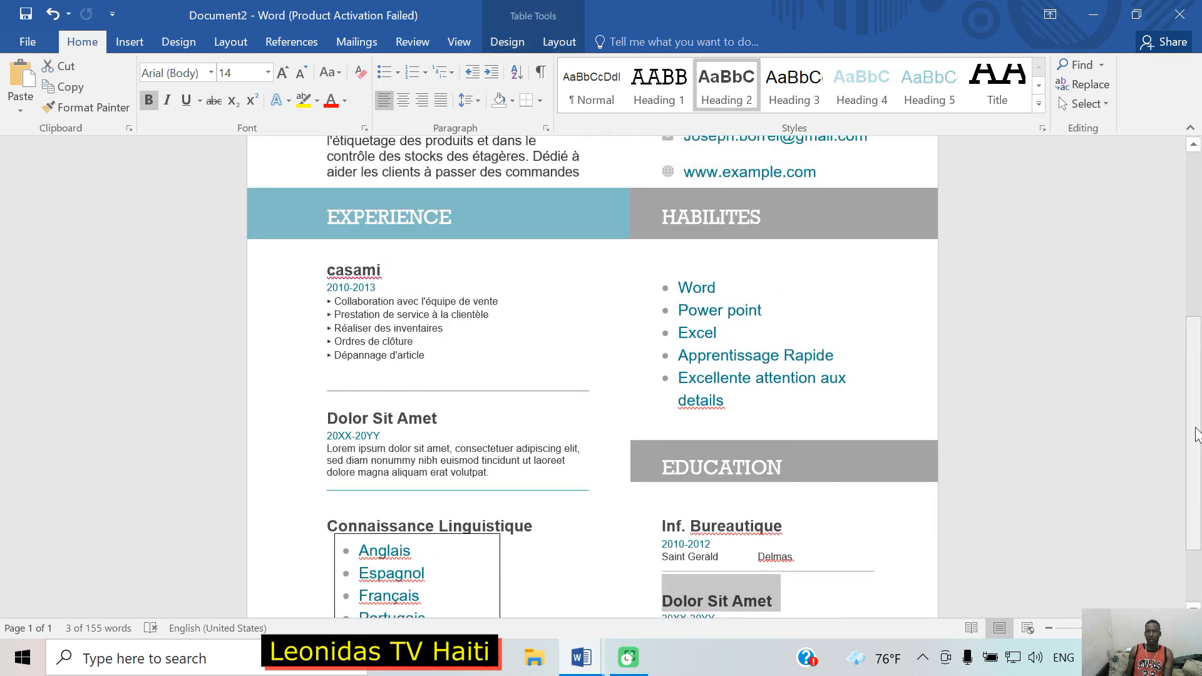
Step: Nudge the language box slightly down under the heading and narrow it to fit the entries
scroll(1137, 436, "down", 3)
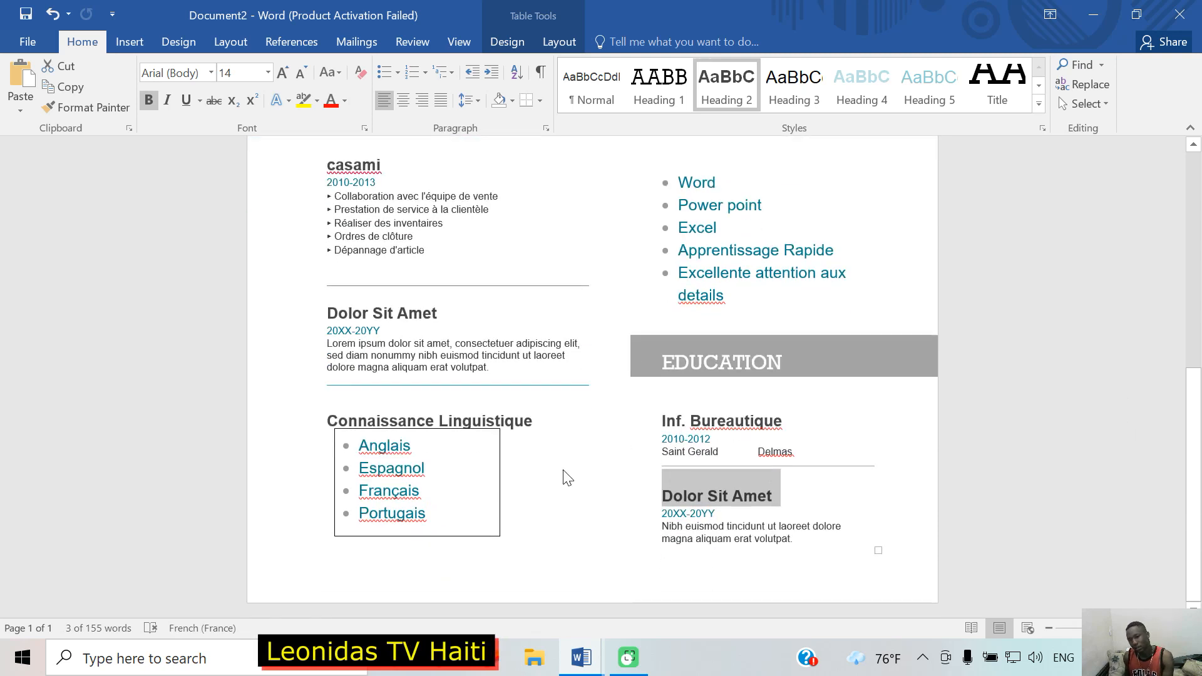
left_click(459, 436)
left_click_drag(465, 432, 464, 440)
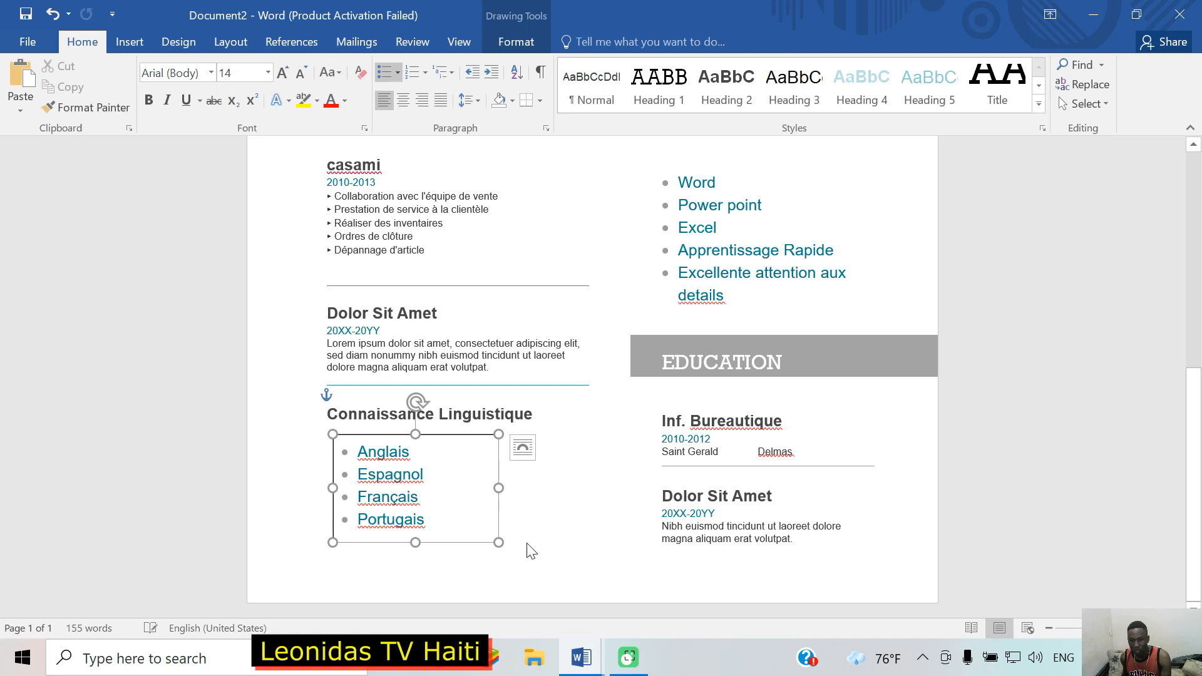
mouse_move(499, 542)
left_mouse_down()
mouse_move(510, 543)
mouse_move(470, 533)
mouse_move(489, 537)
left_mouse_up()
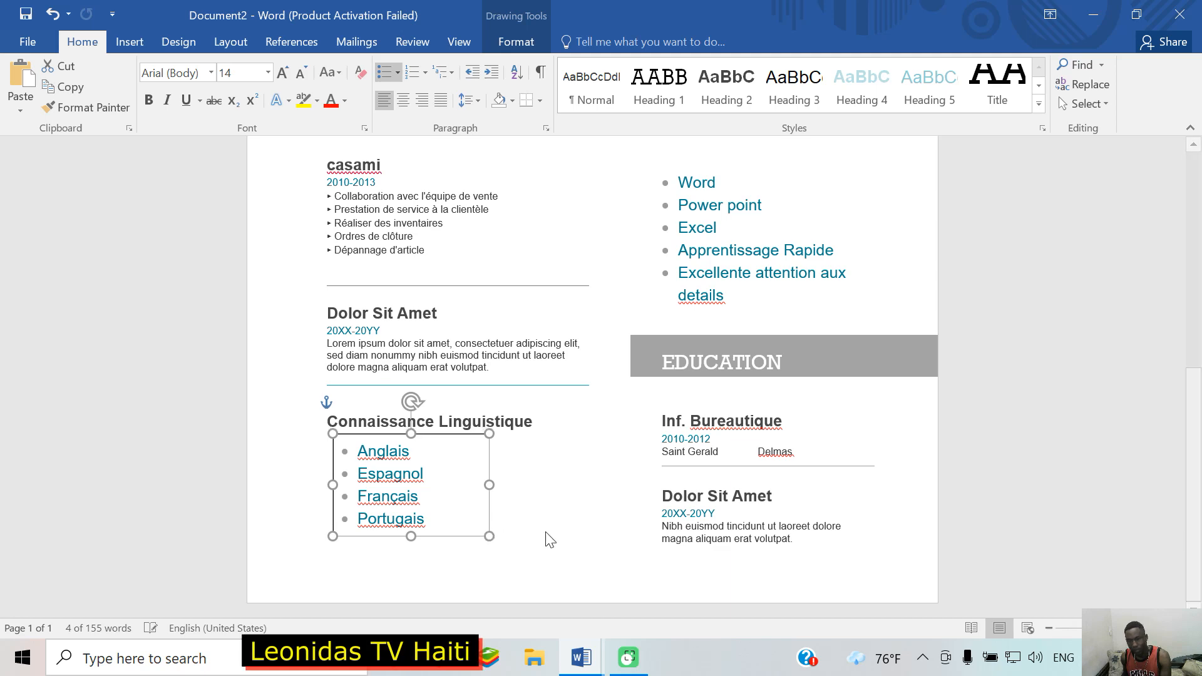
left_click(1129, 451)
scroll(829, 451, "up", 5)
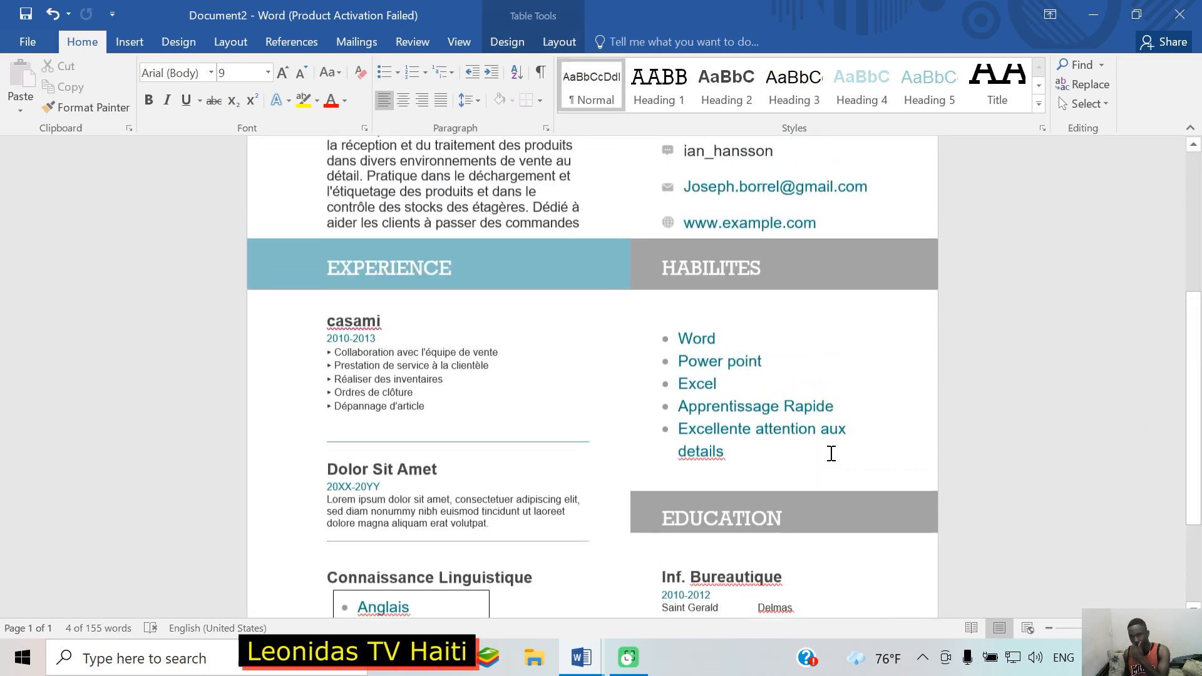
scroll(946, 351, "up", 2)
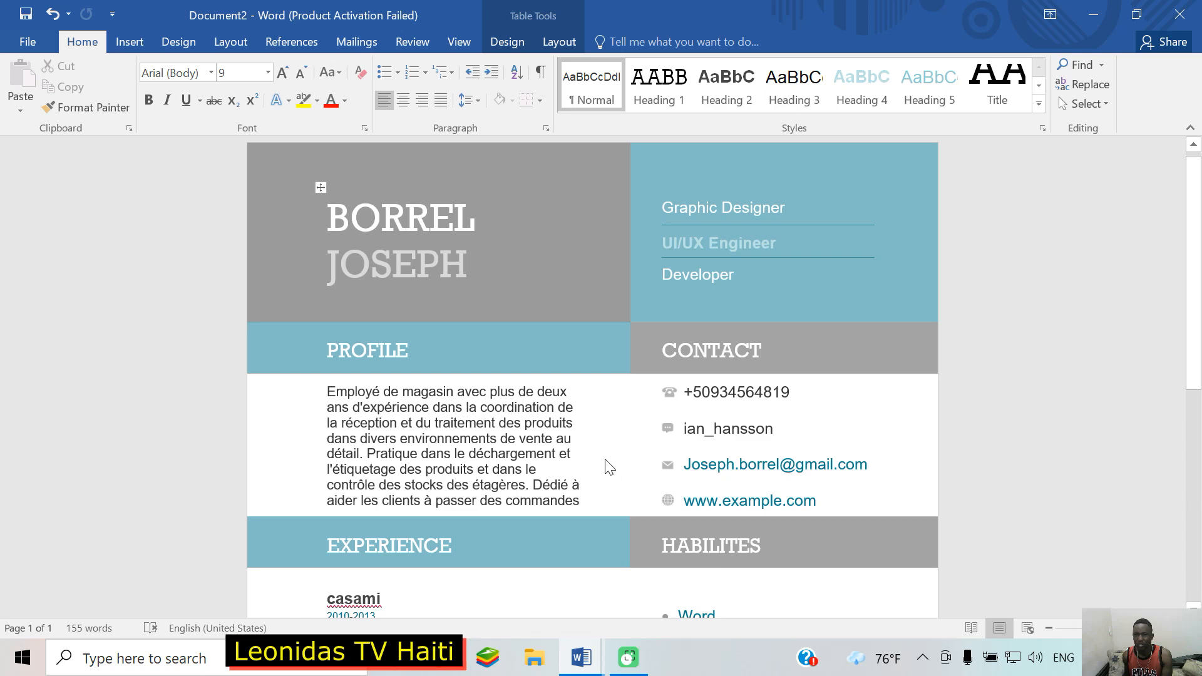
scroll(613, 467, "down", 5)
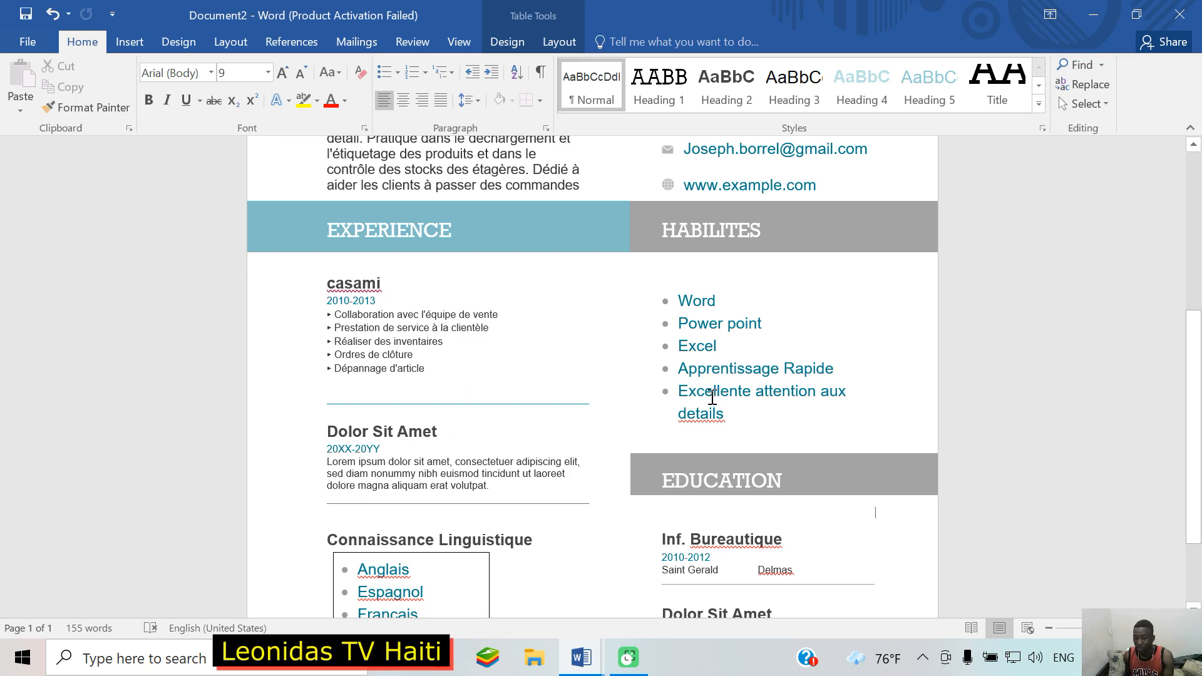
scroll(717, 392, "down", 2)
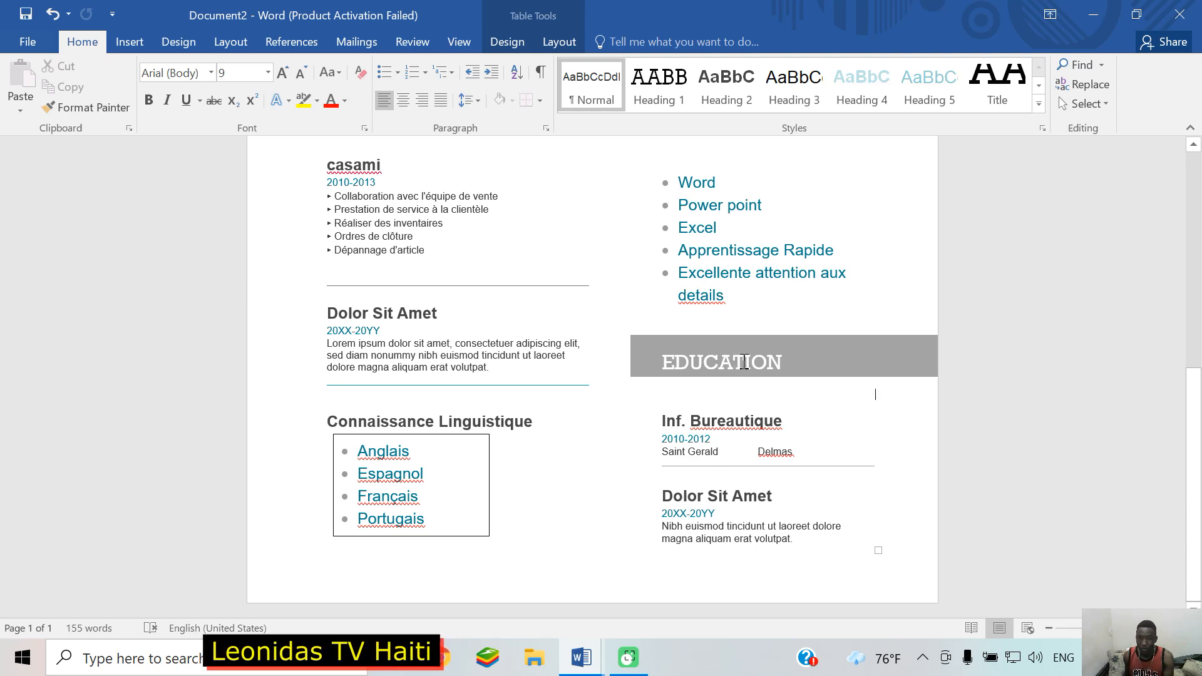
scroll(744, 362, "up", 7)
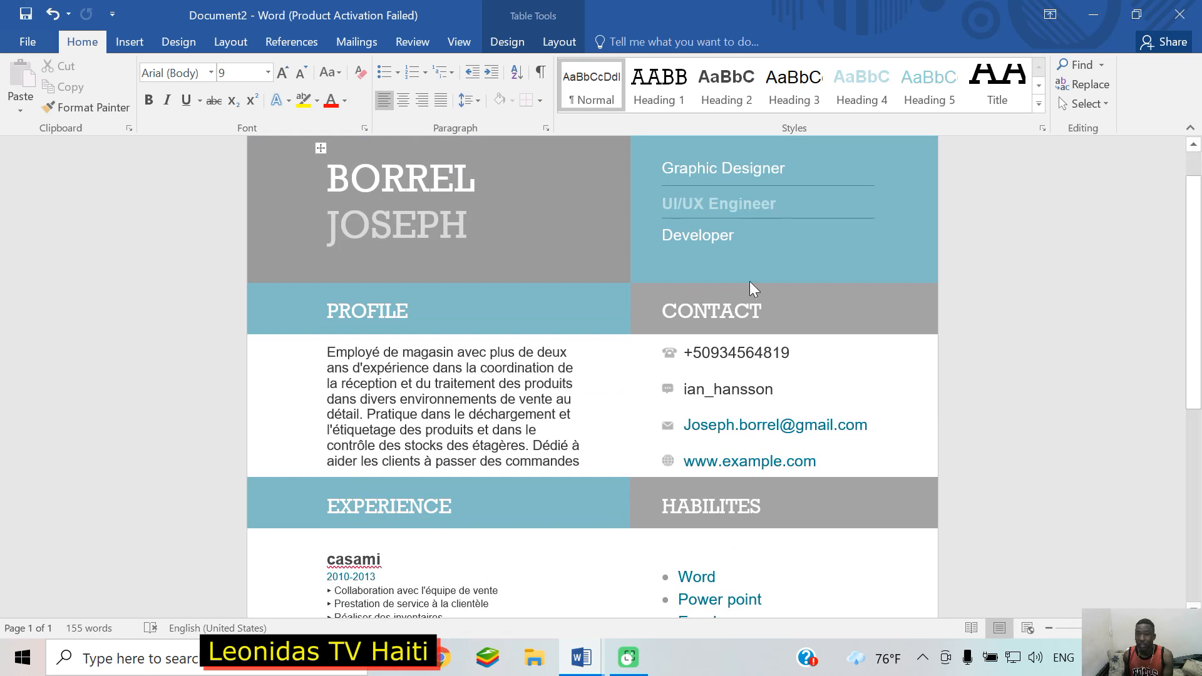
scroll(600, 298, "up", 1)
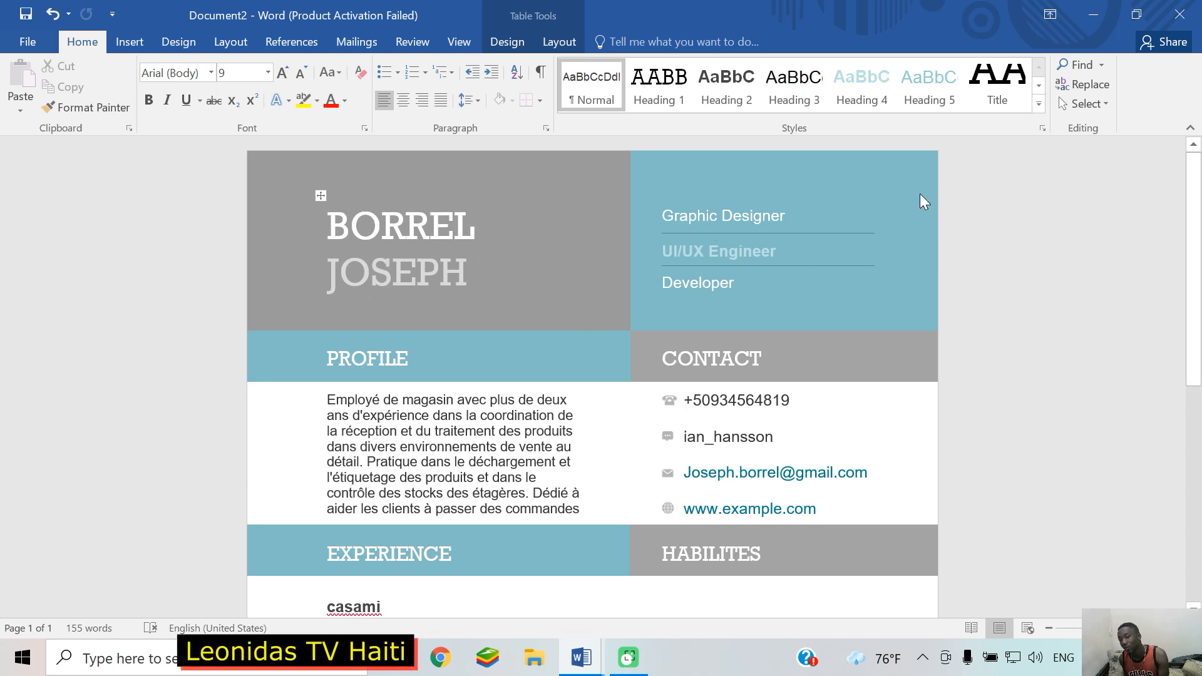
scroll(896, 205, "down", 3)
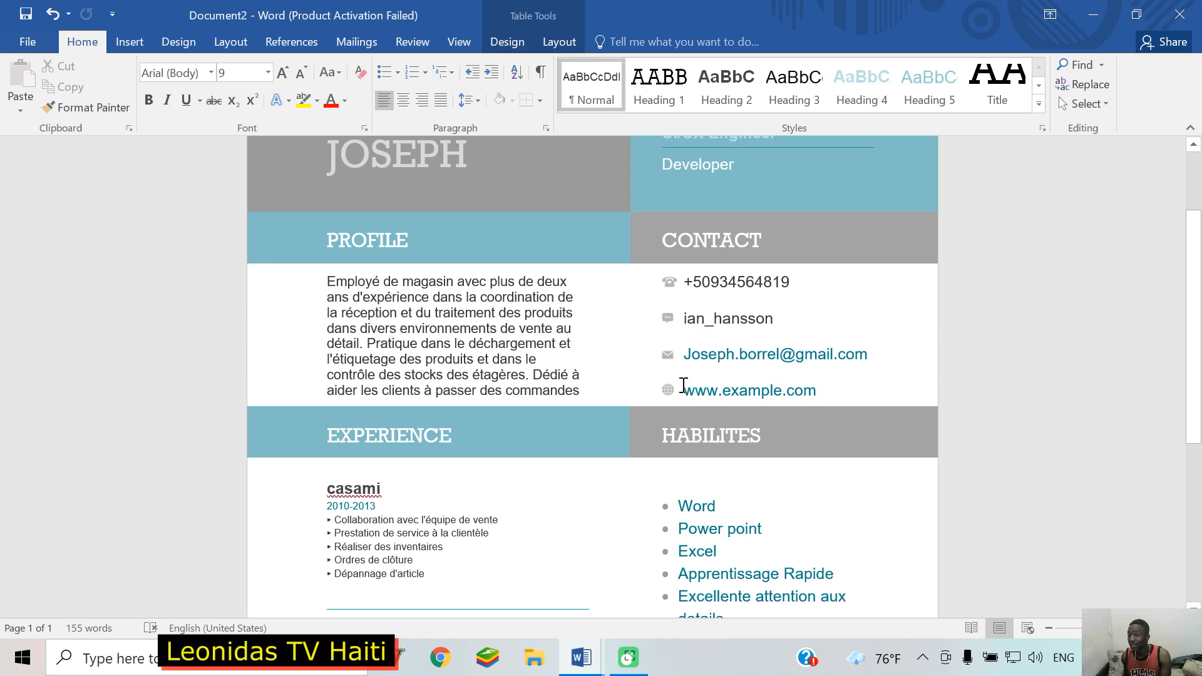
double_click(827, 394)
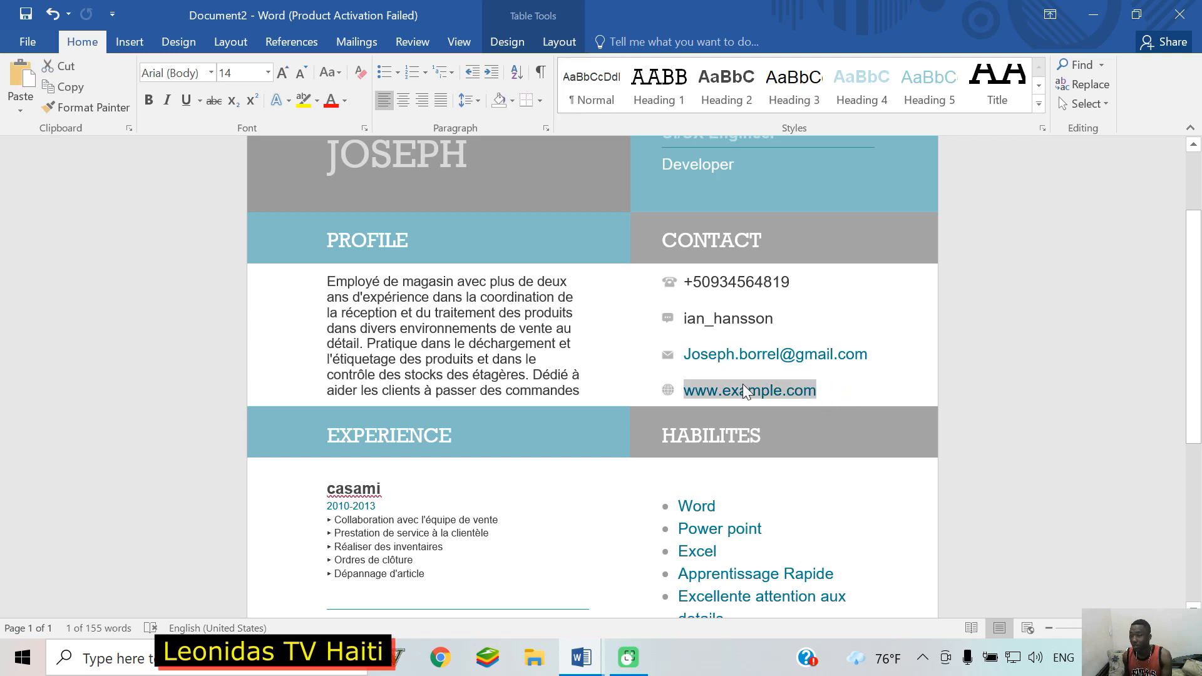
scroll(870, 371, "down", 4)
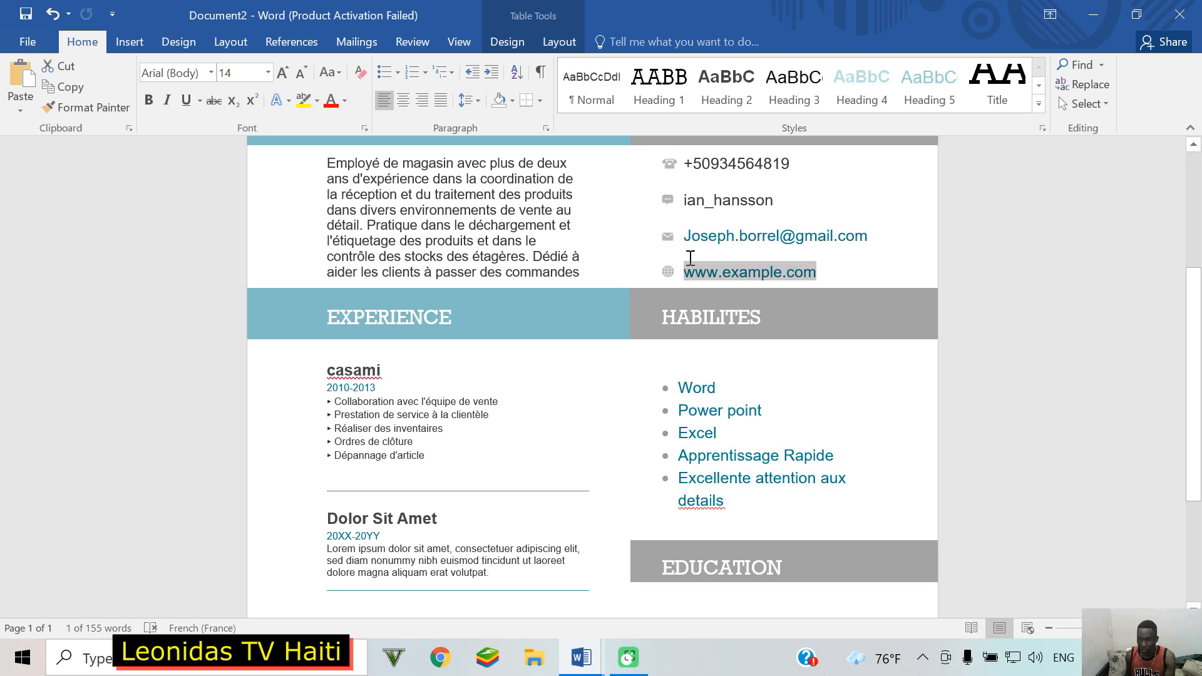
scroll(721, 432, "down", 3)
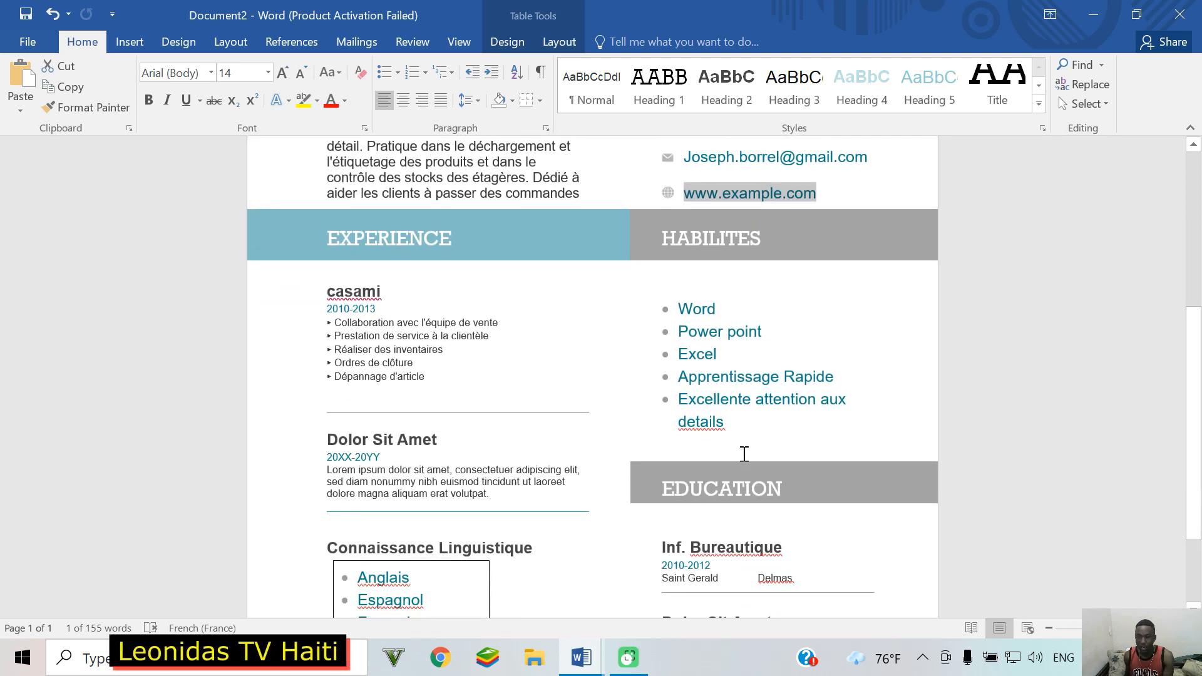
scroll(745, 454, "down", 3)
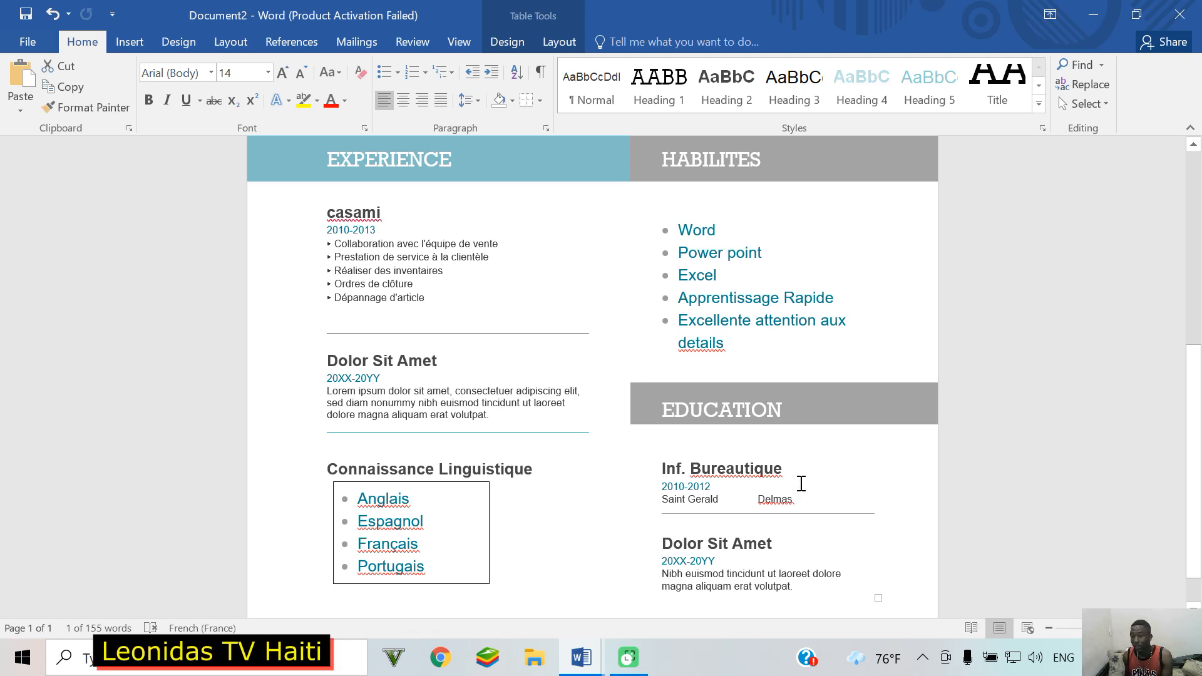
scroll(802, 483, "down", 1)
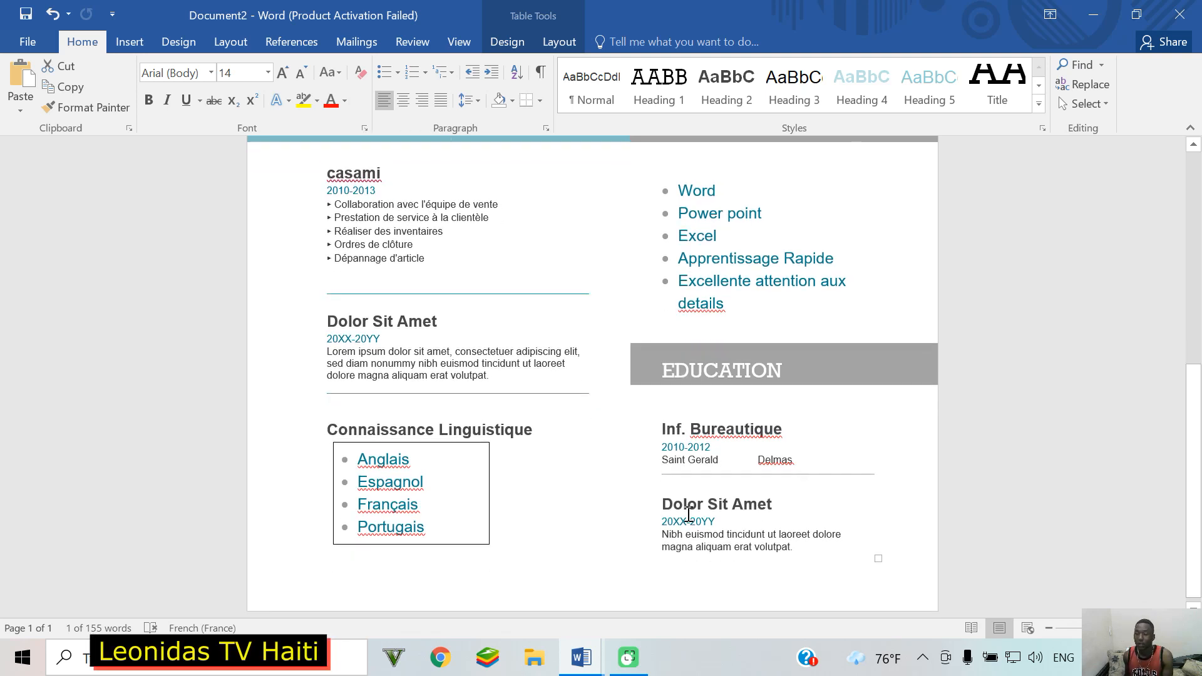
scroll(697, 513, "down", 1)
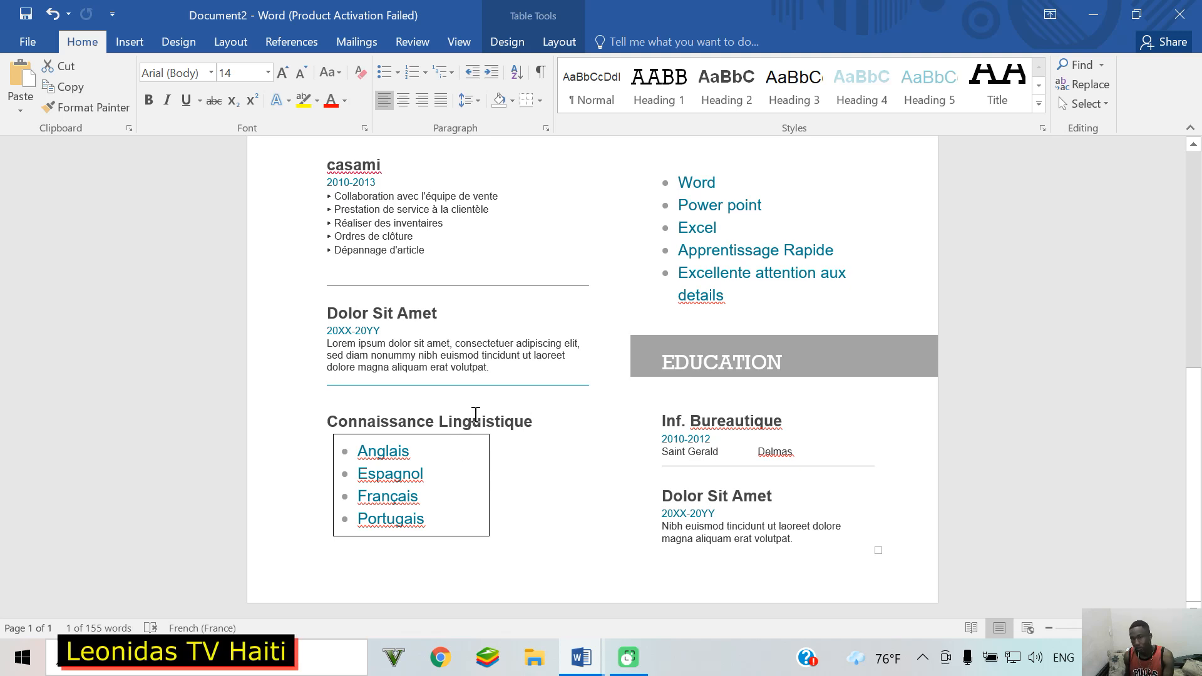
scroll(476, 414, "up", 5)
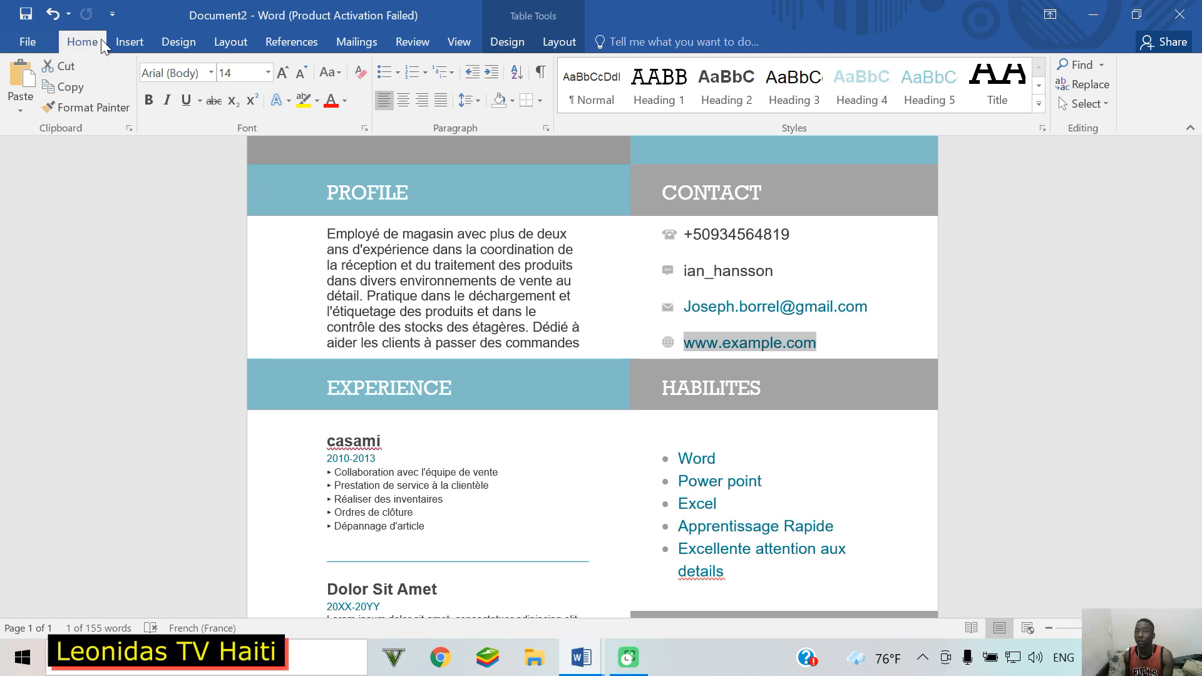
Step: Save the resume in Documents as a Word file, with ' final' appended to the suggested name
left_click(18, 5)
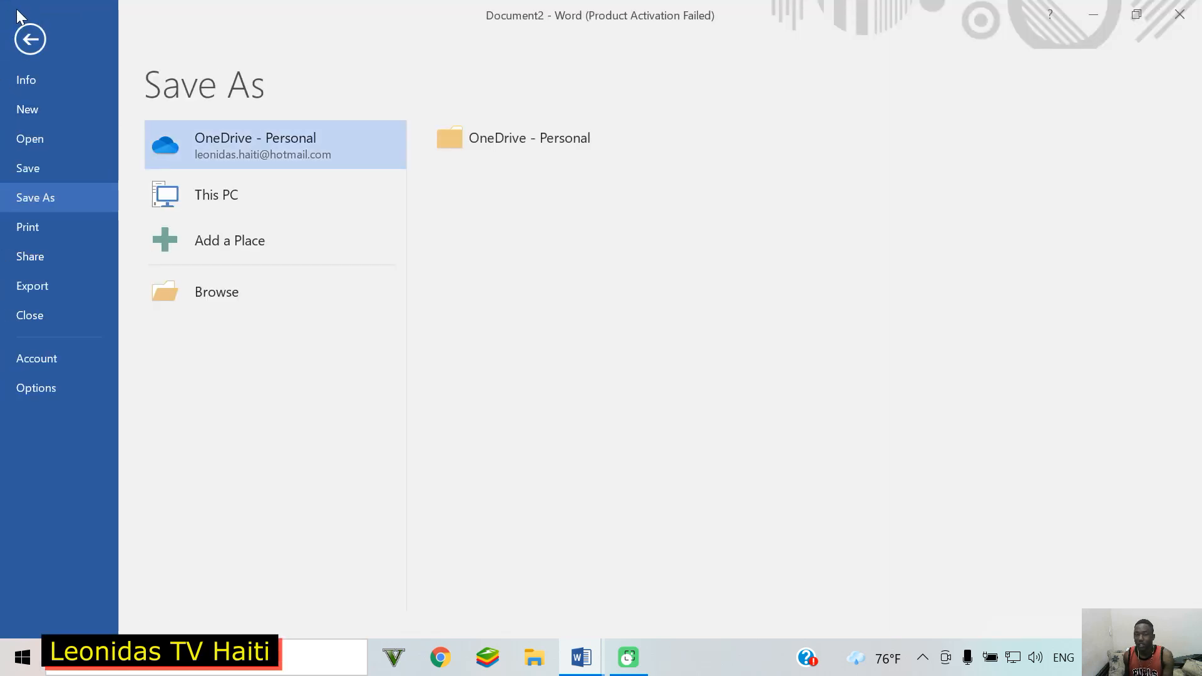
left_click(242, 206)
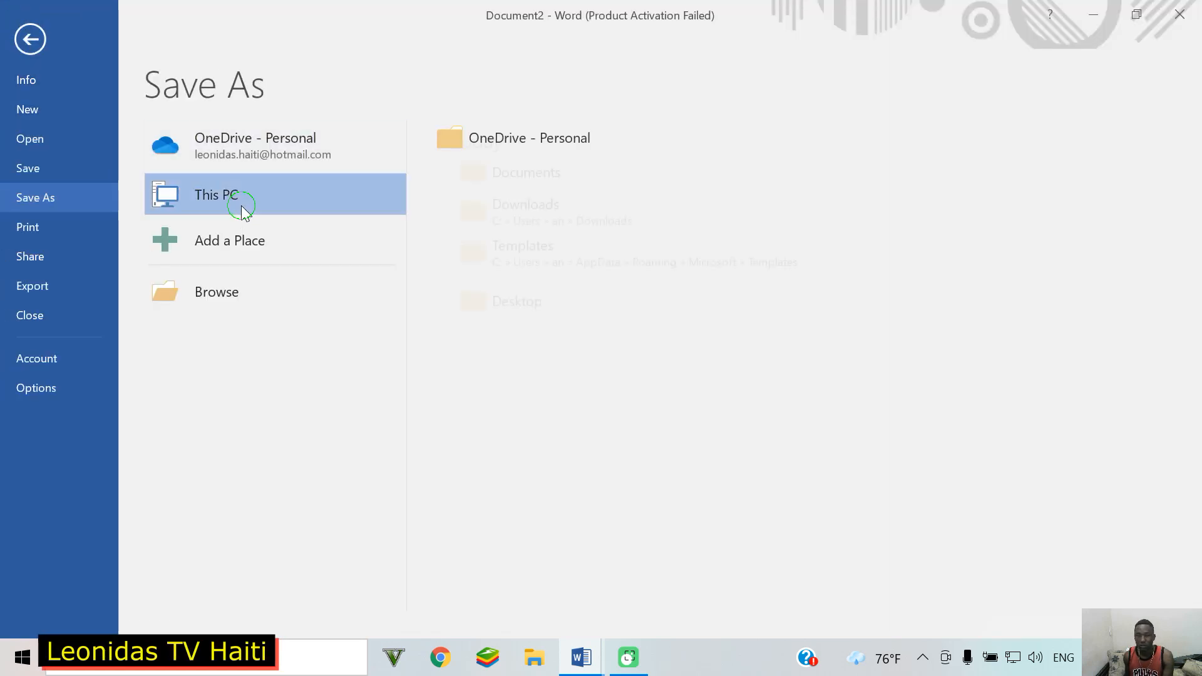
left_click(528, 179)
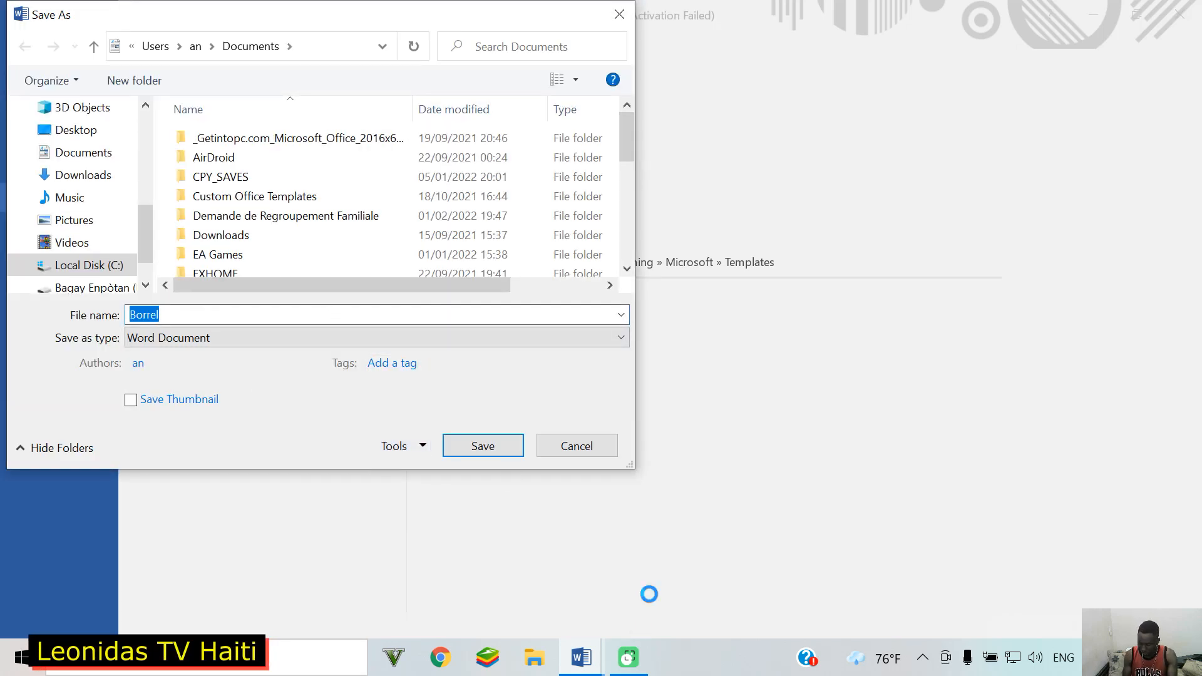
key("Right")
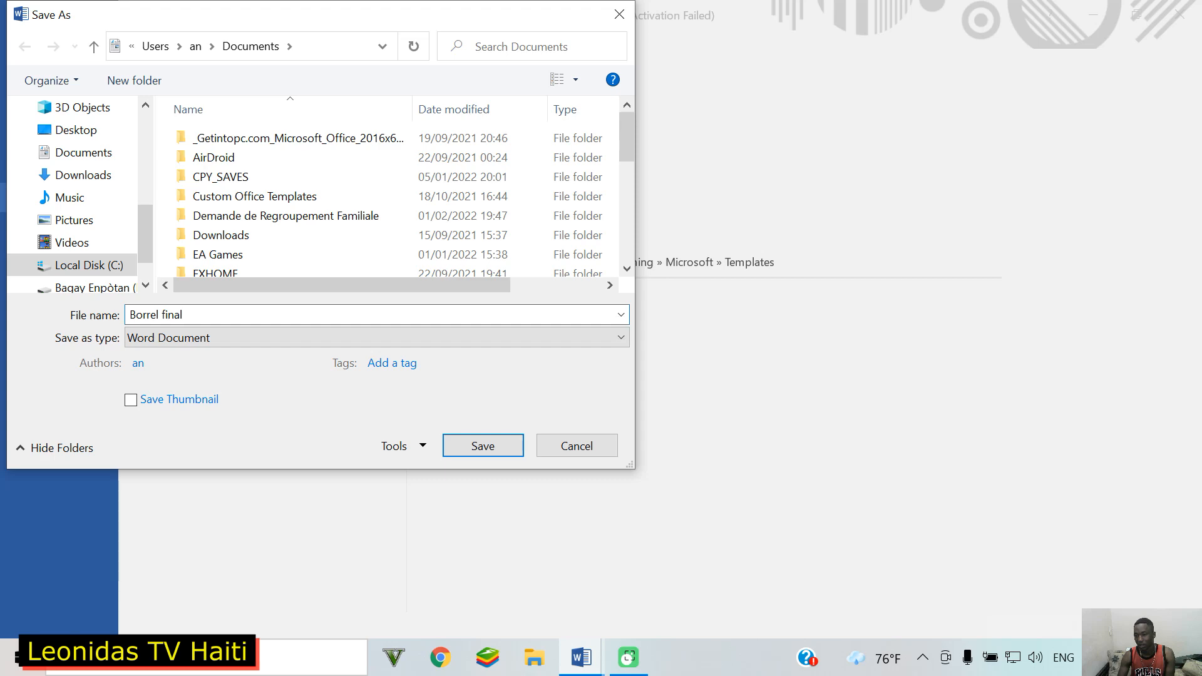
key("Return")
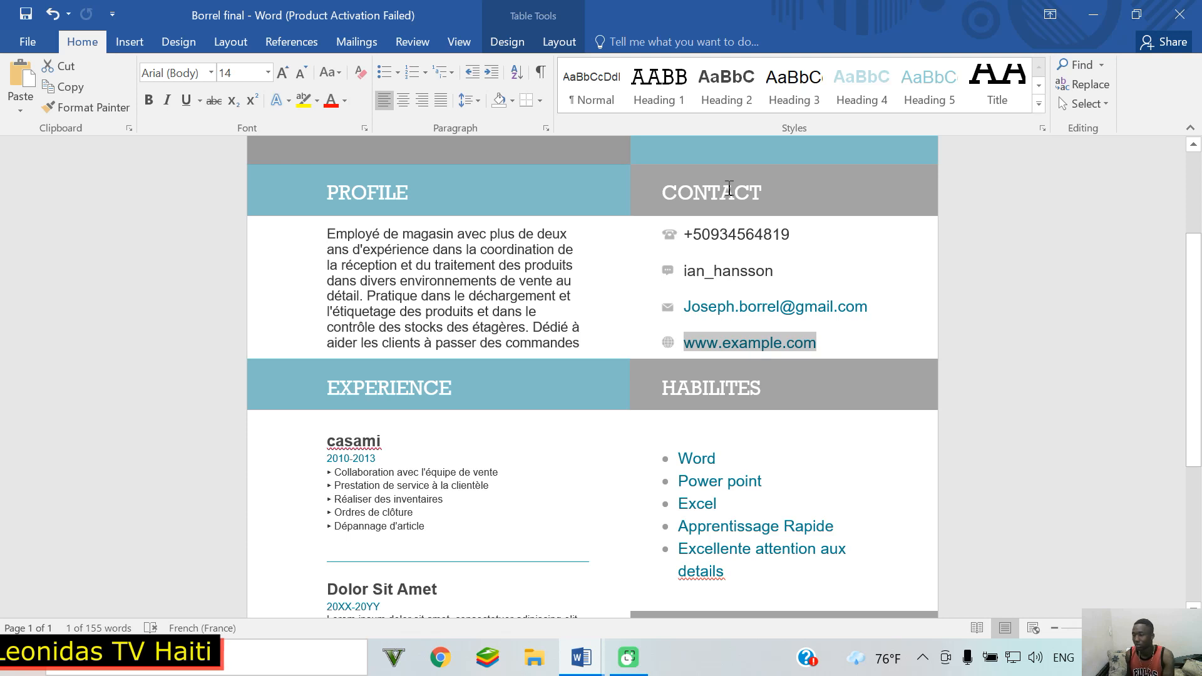
scroll(1194, 304, "up", 3)
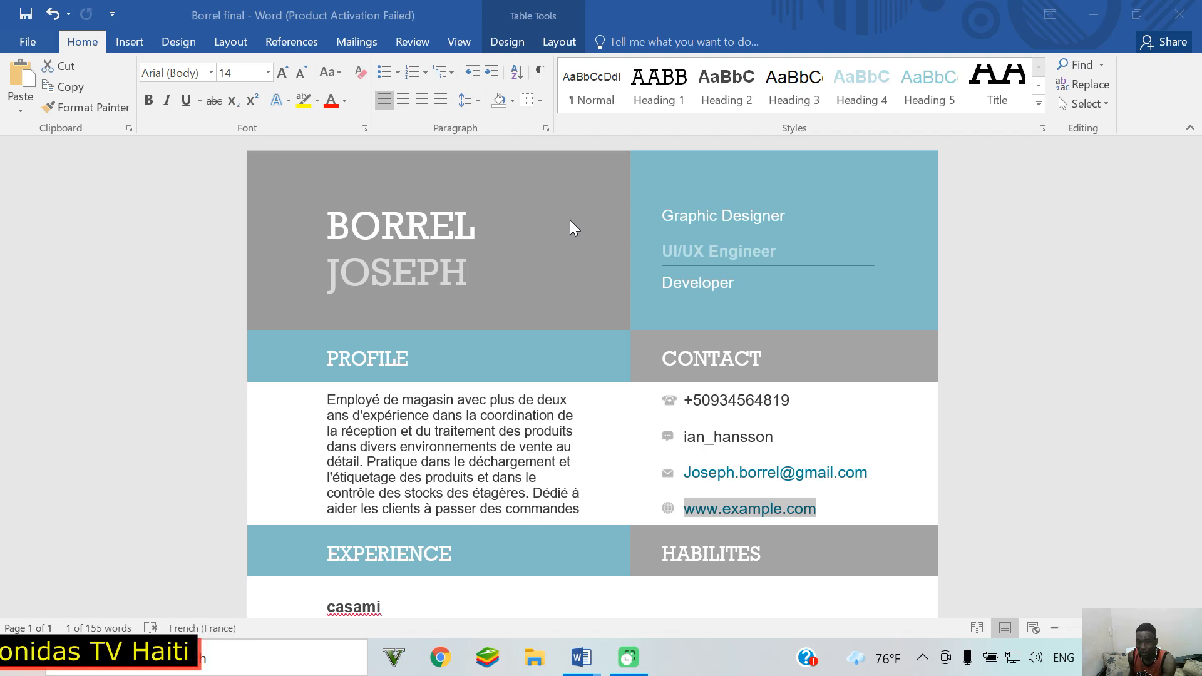
Step: Draw a 3.44 × 3.44 cm oval circle in the grey header and place it beside the name heading
left_click(122, 41)
scroll(127, 41, "up", 1)
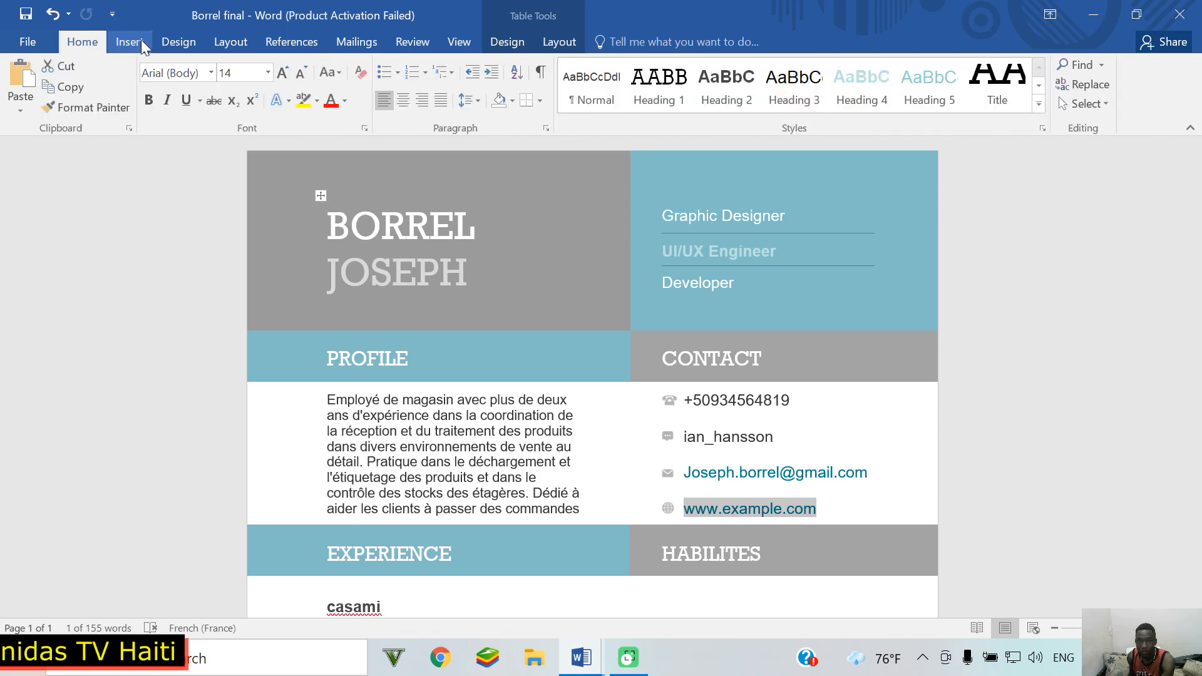
left_click(137, 45)
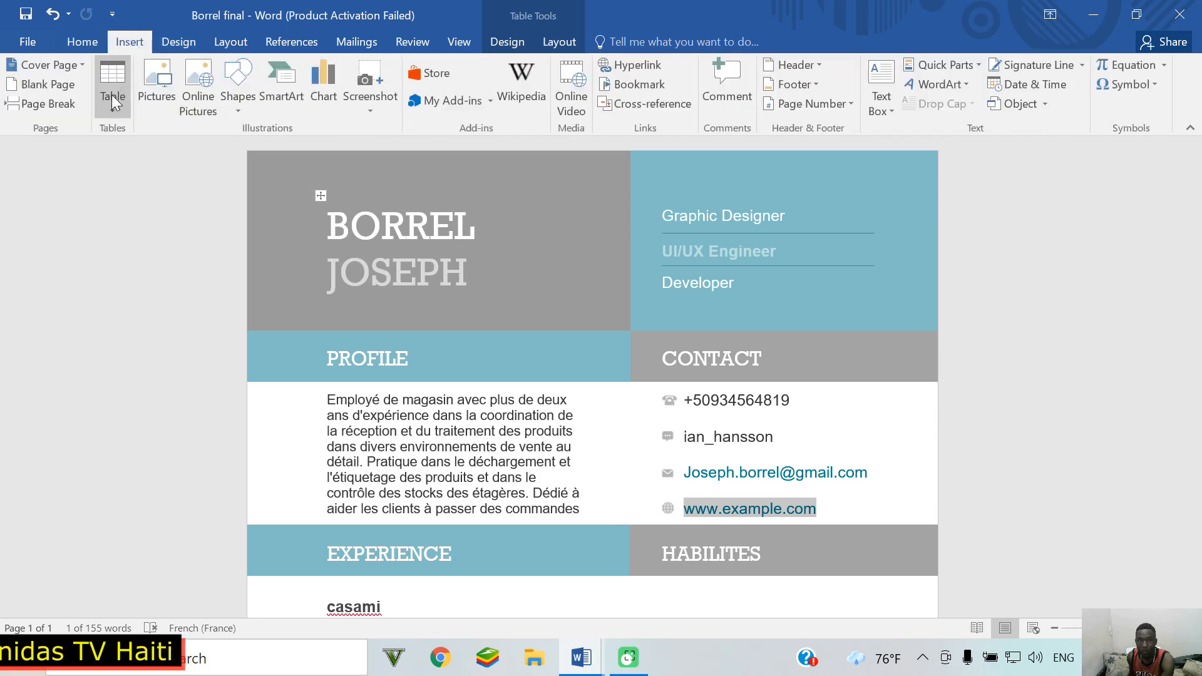
left_click(248, 78)
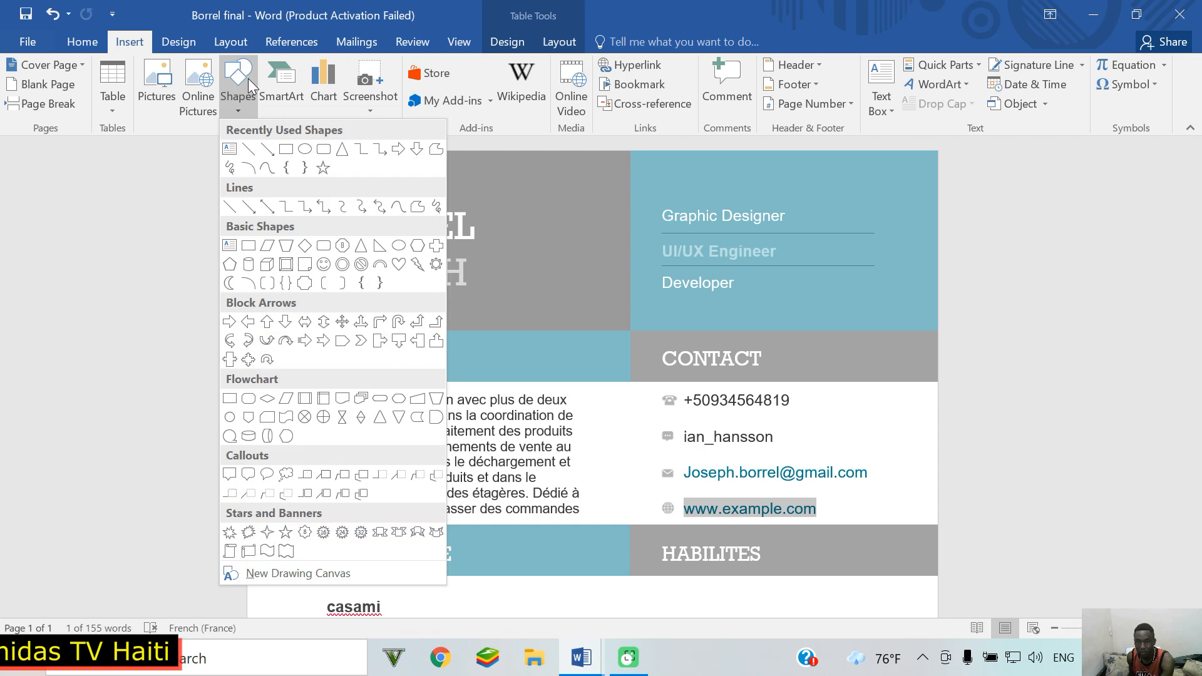
left_click(307, 158)
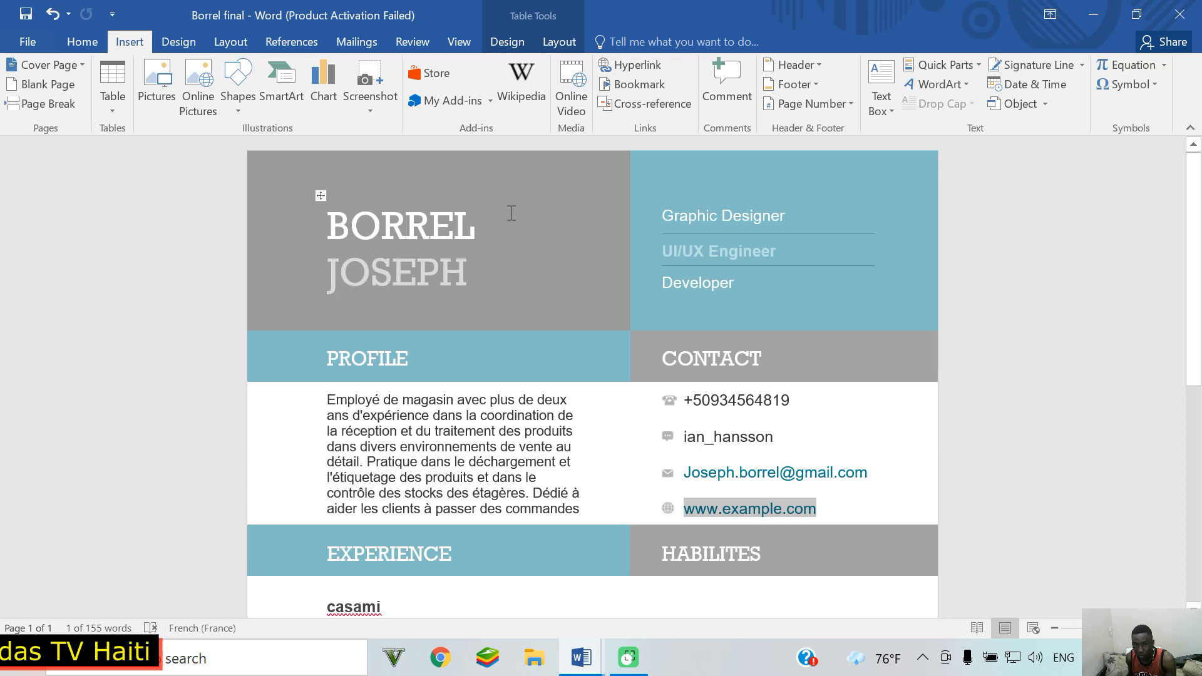
left_click(243, 79)
double_click(301, 147)
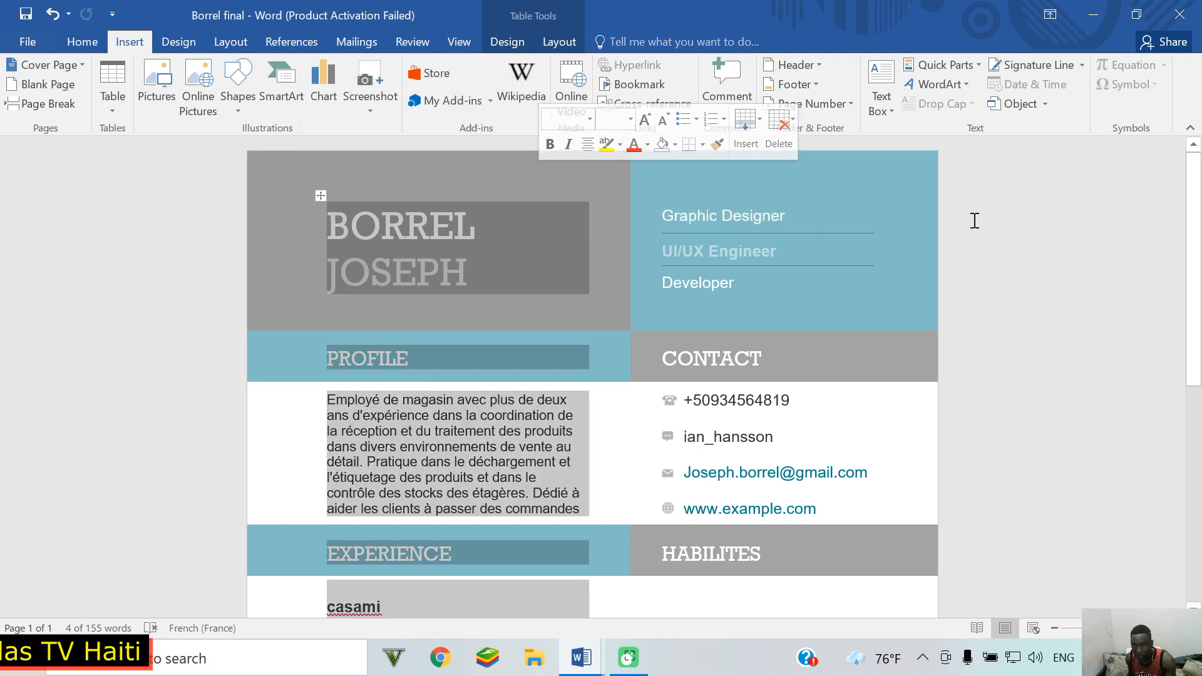
left_click(884, 226)
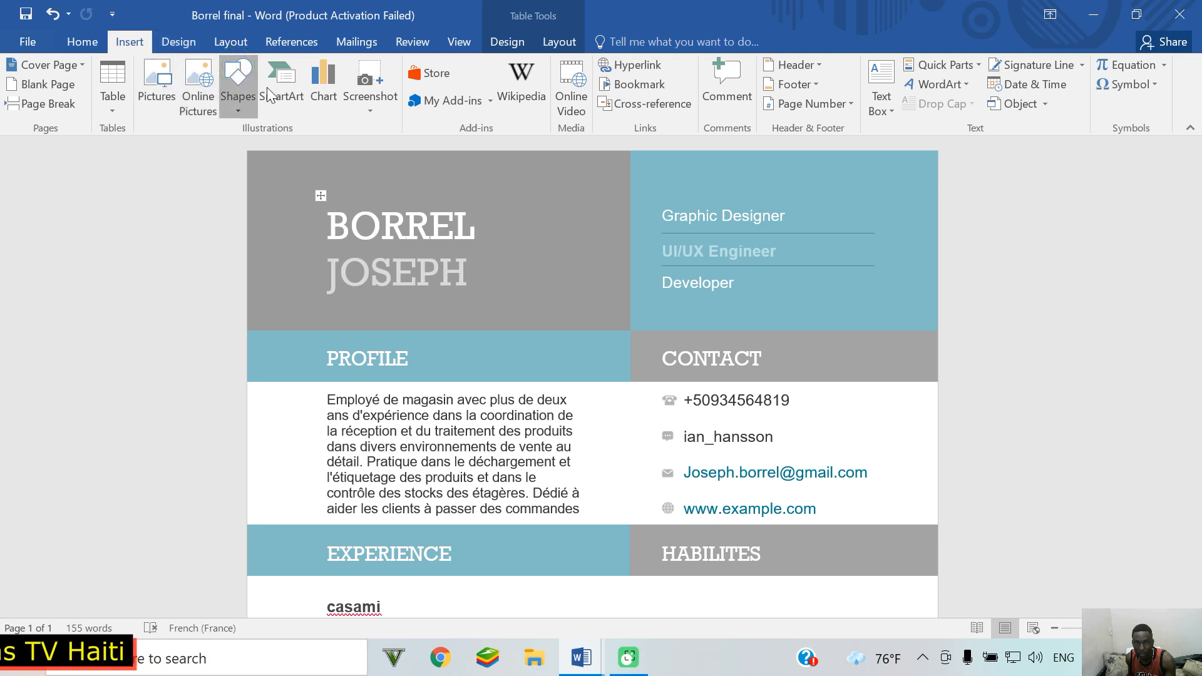
left_click(239, 80)
left_click(322, 149)
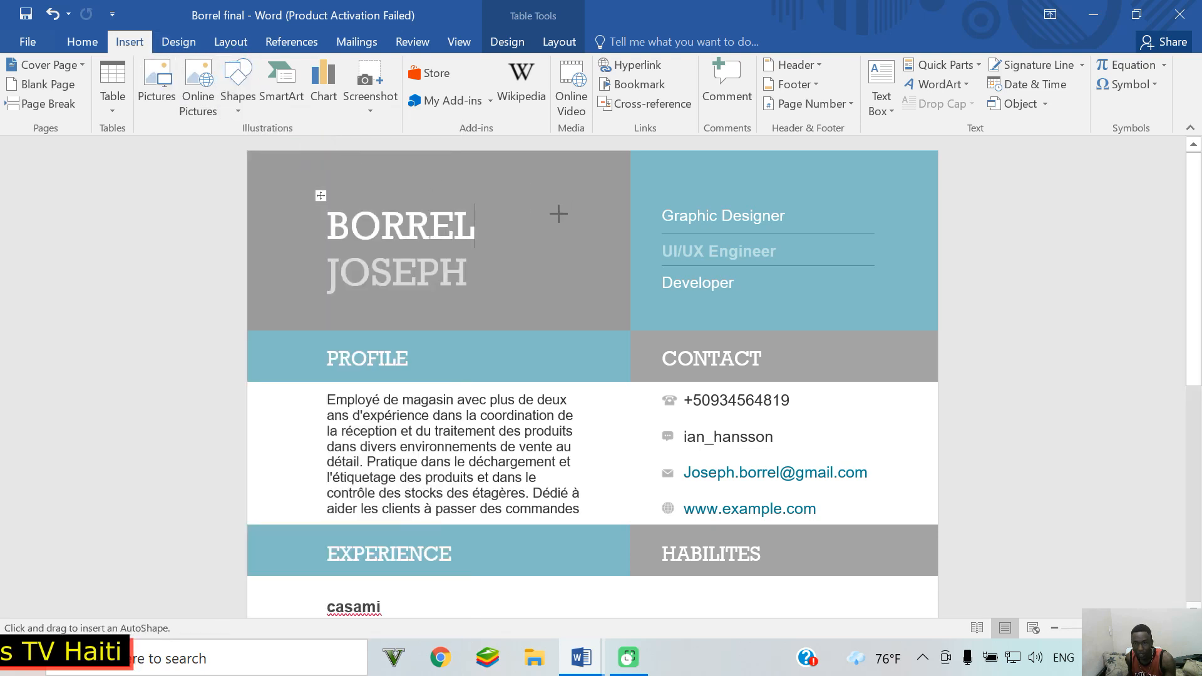
mouse_move(529, 204)
left_mouse_down()
mouse_move(561, 257)
mouse_move(562, 241)
mouse_move(581, 250)
left_mouse_up()
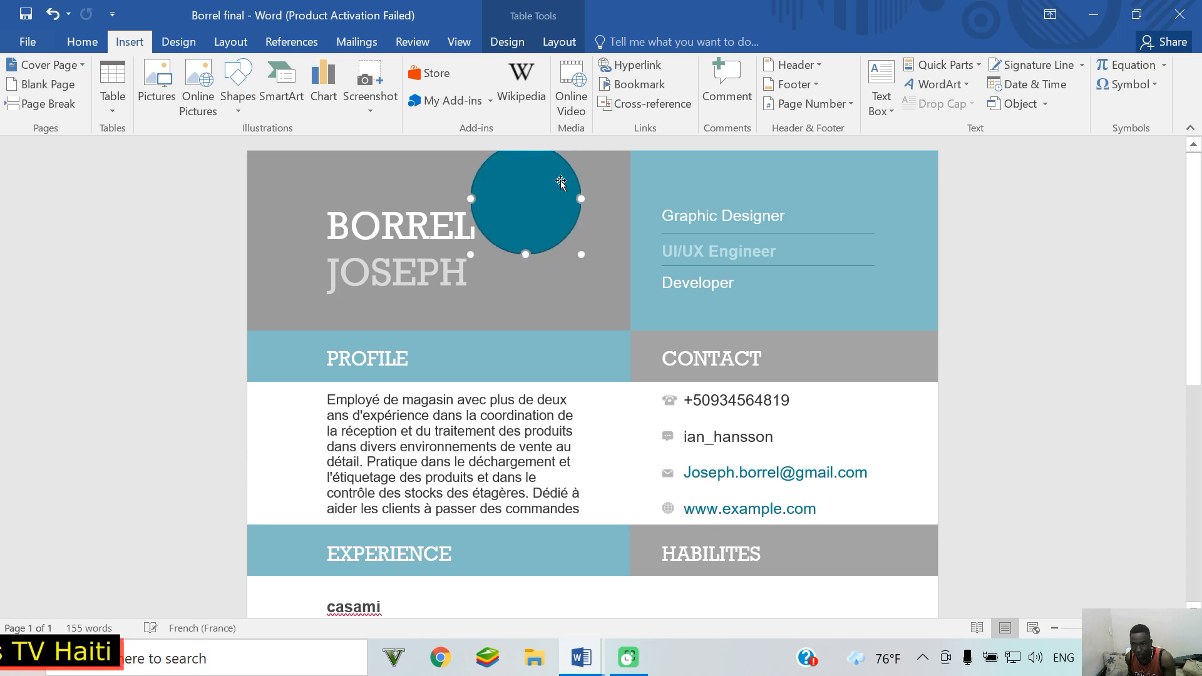
left_click_drag(557, 175, 577, 216)
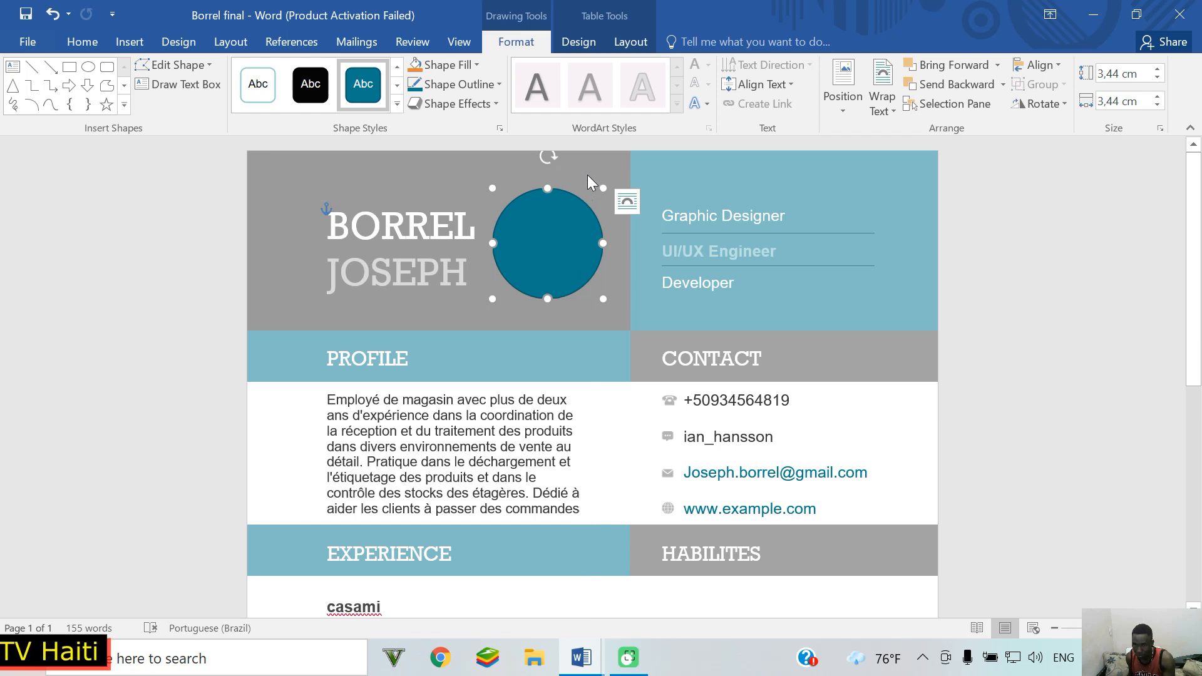
Step: Set the circle to No Outline and start a picture fill from a file
left_click(500, 84)
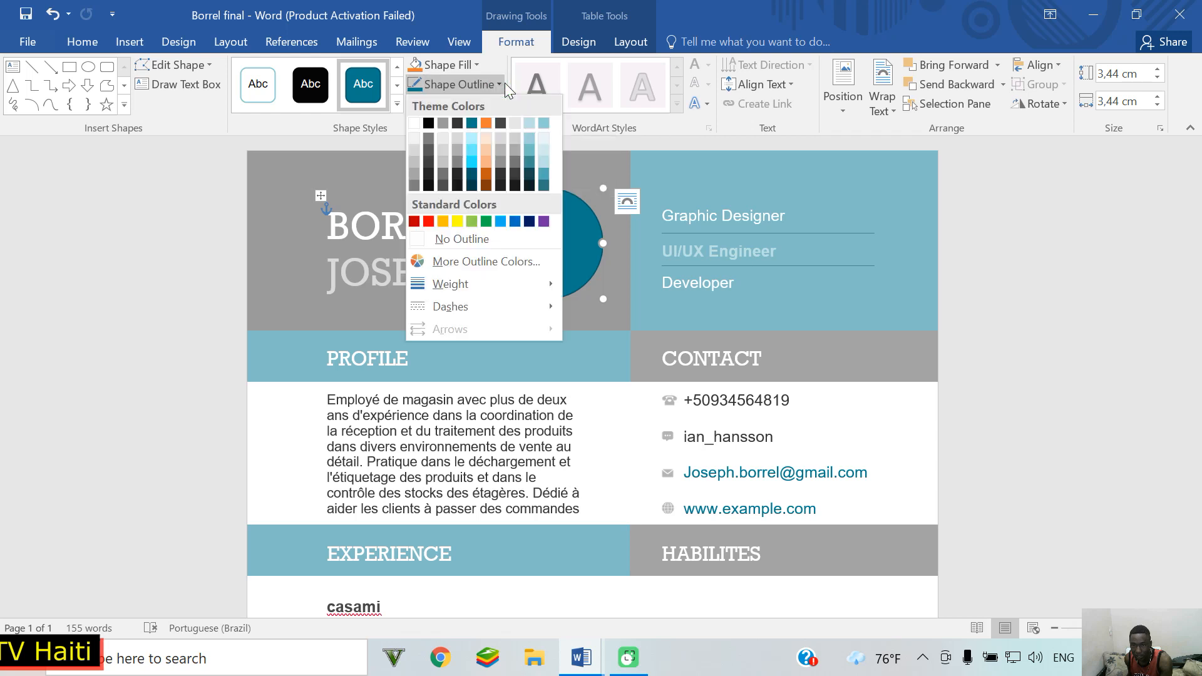
left_click(425, 240)
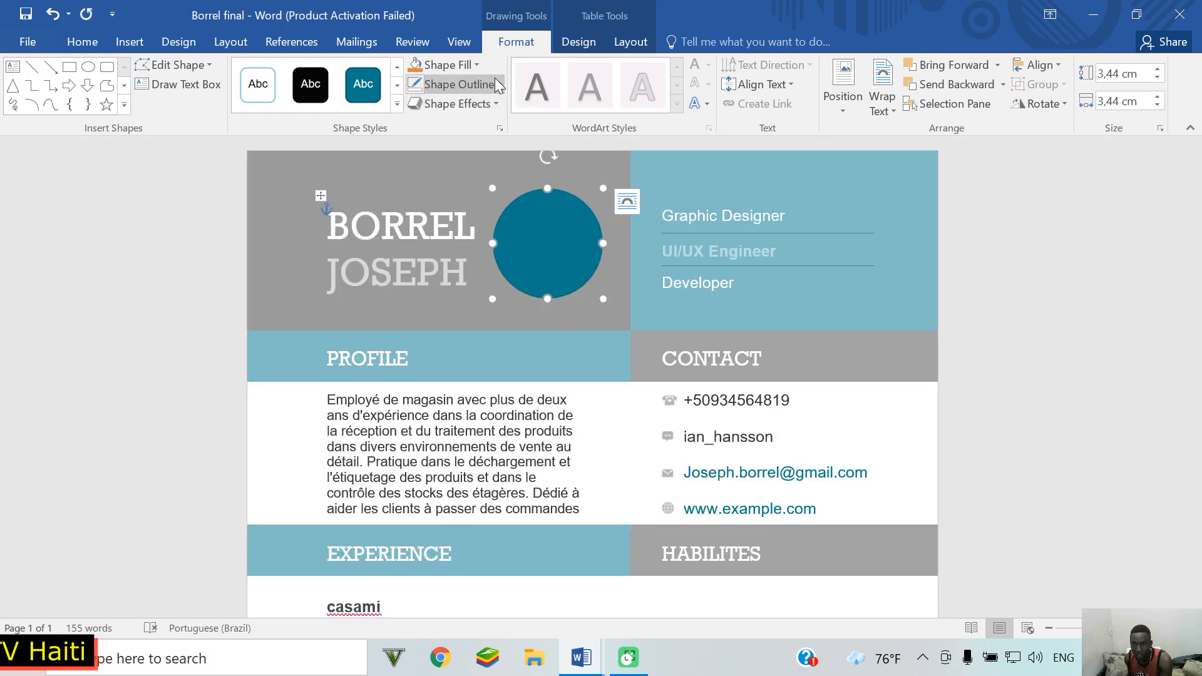
left_click(477, 66)
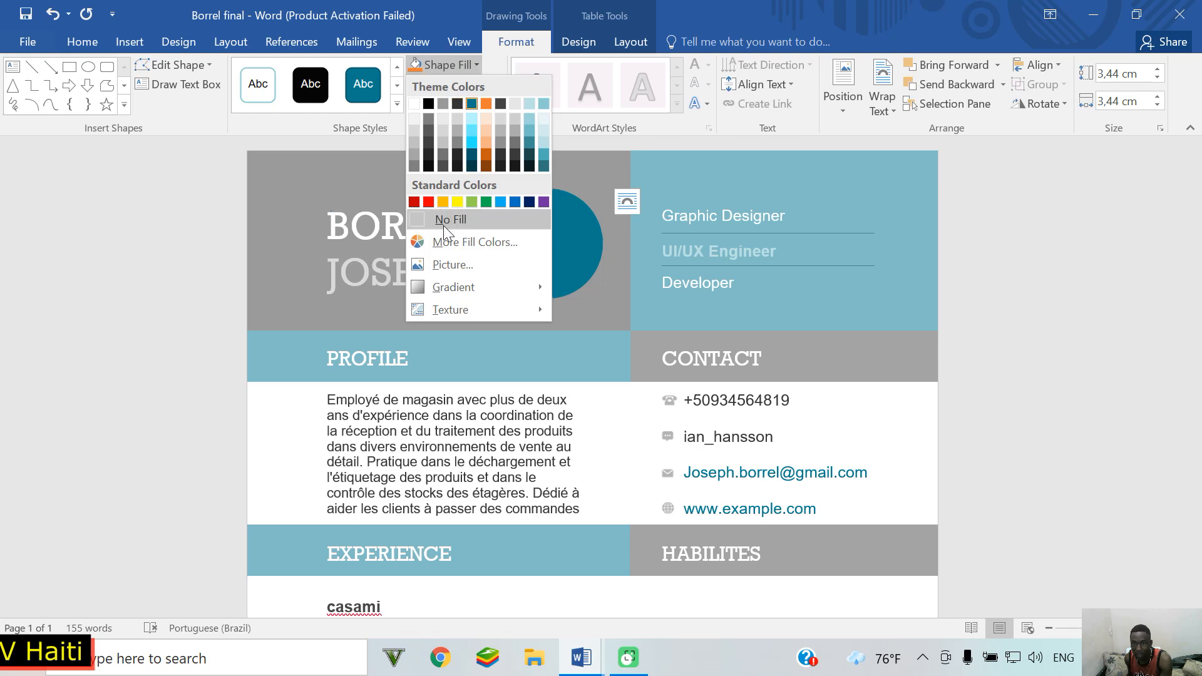
left_click(446, 266)
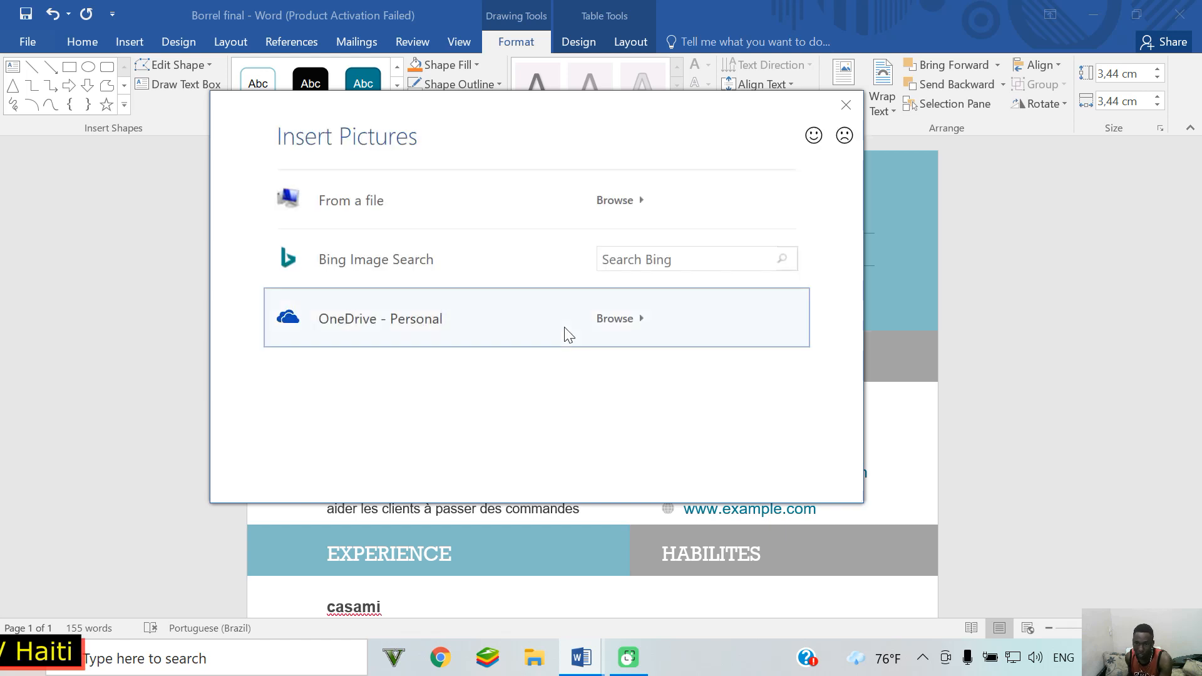
left_click(387, 206)
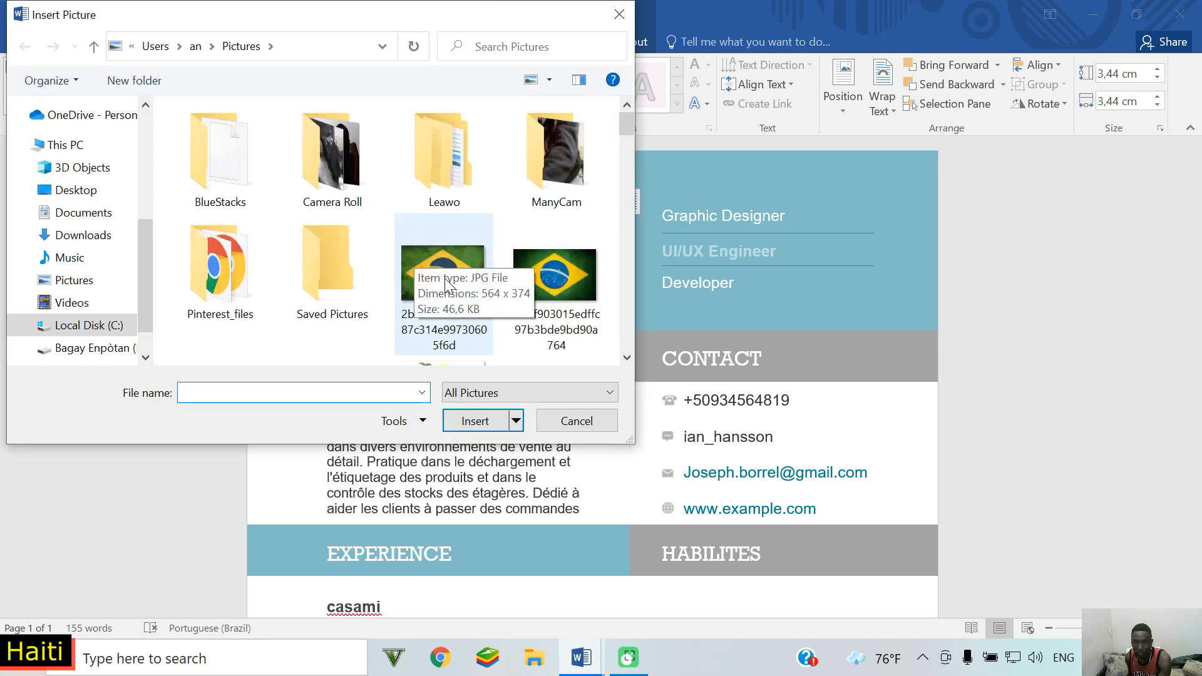
Step: Fill the circle with the 'foto tuto' portrait from the Pictures folder
scroll(450, 263, "down", 5)
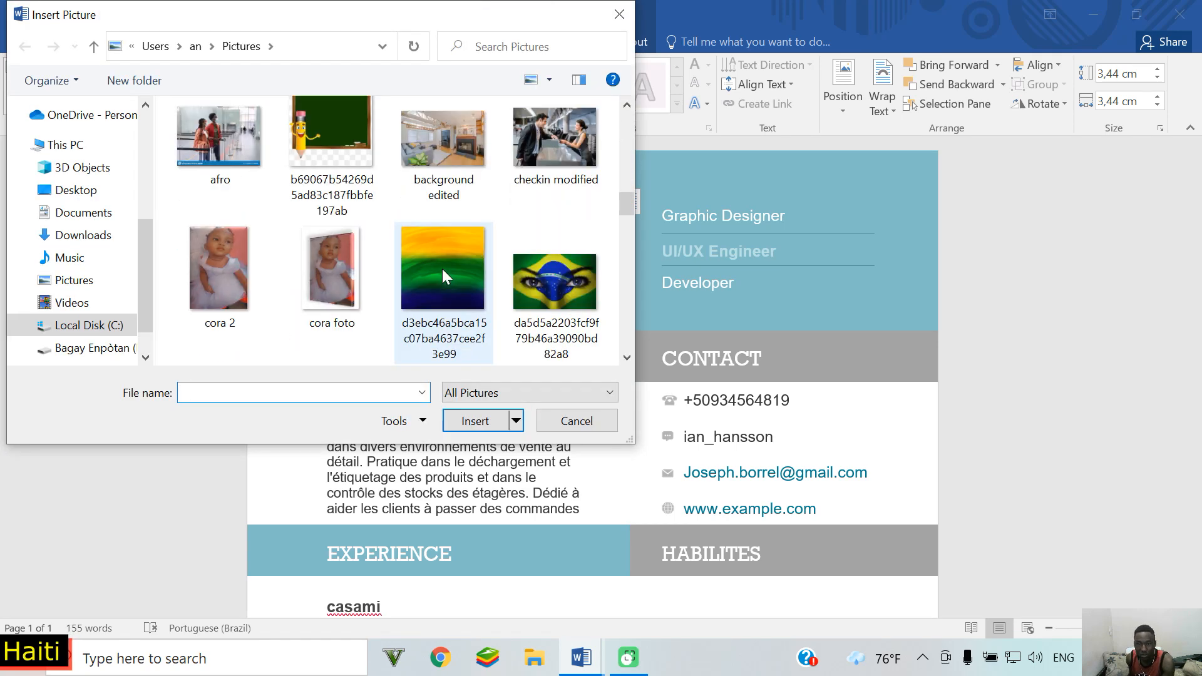
scroll(442, 269, "down", 8)
scroll(443, 270, "down", 8)
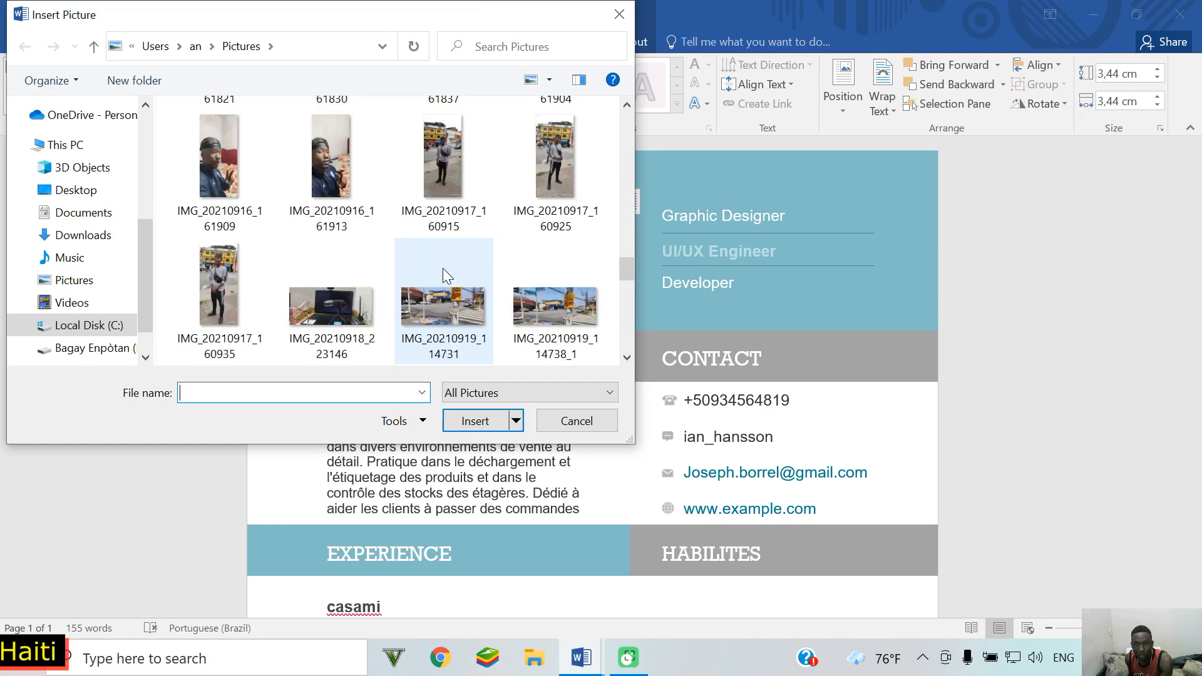
scroll(442, 268, "down", 4)
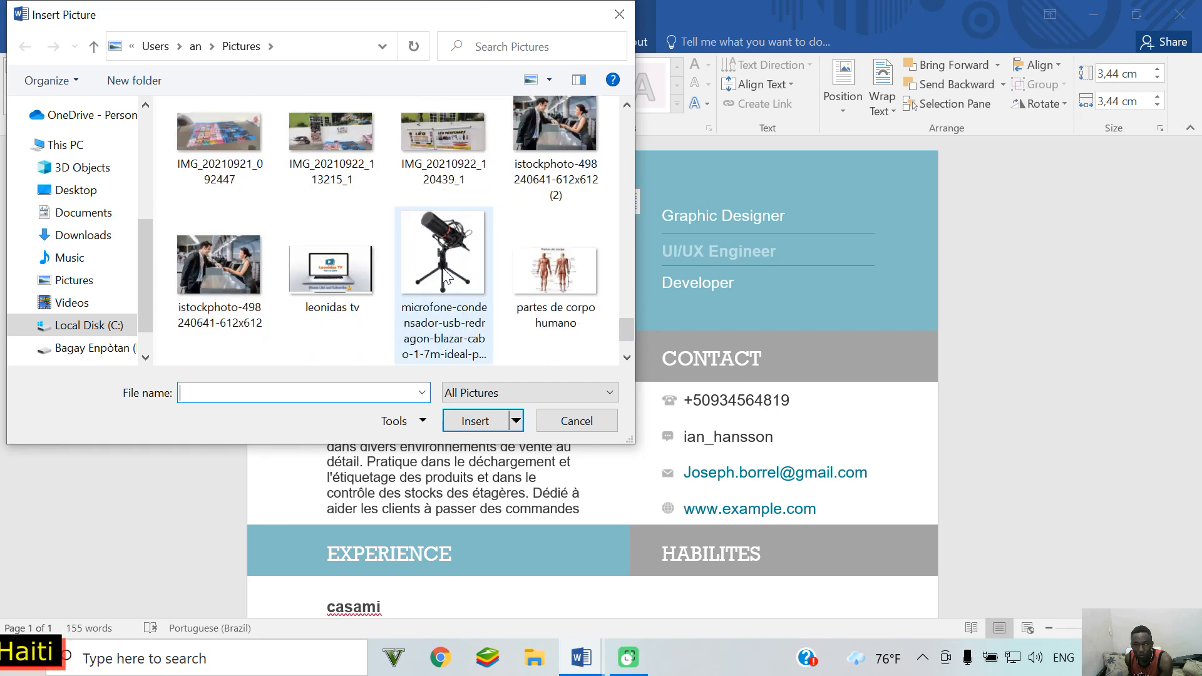
scroll(447, 276, "up", 10)
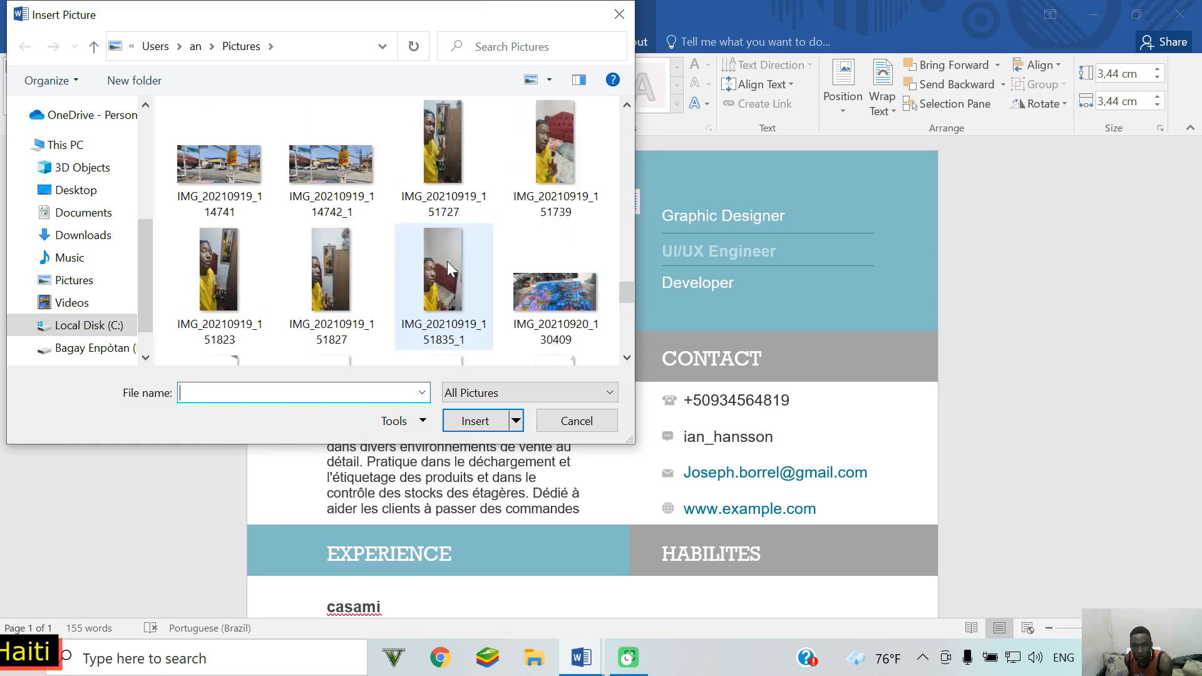
scroll(449, 258, "up", 3)
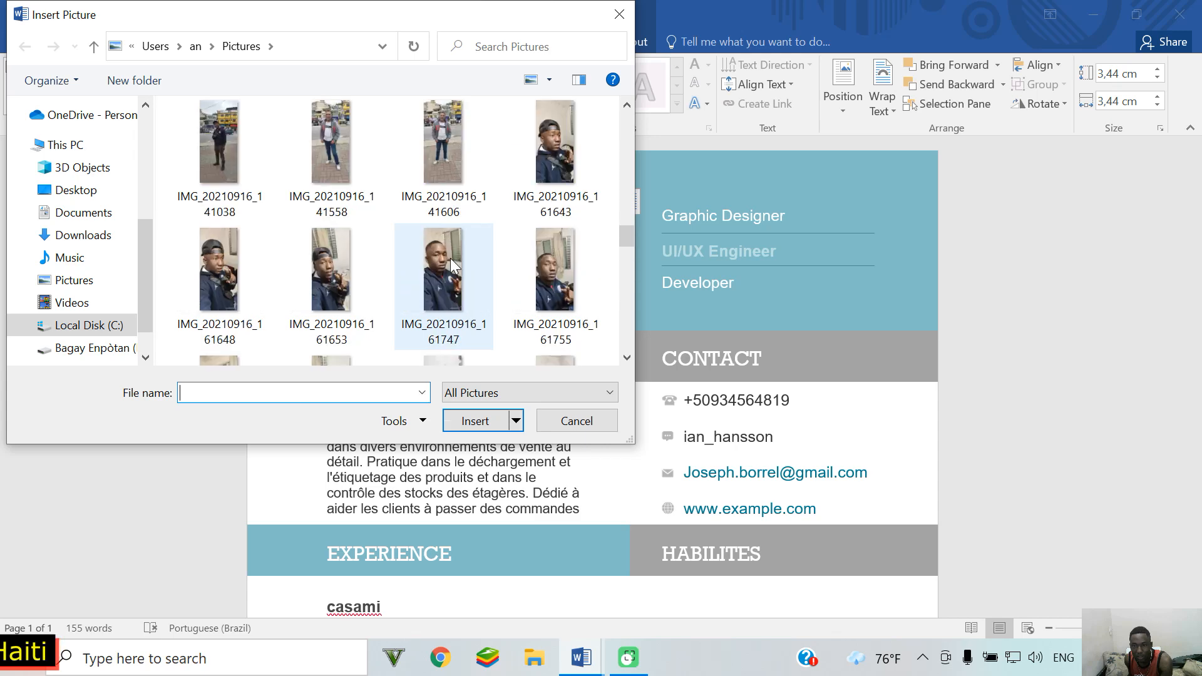
scroll(449, 258, "up", 12)
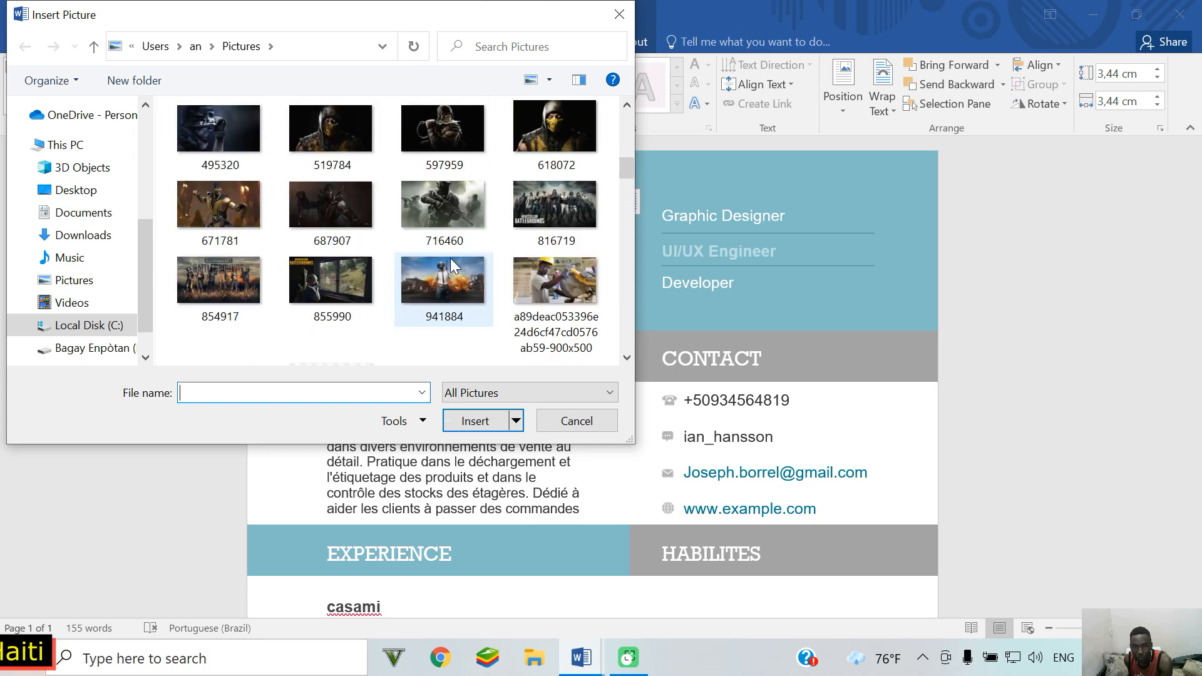
left_click(95, 279)
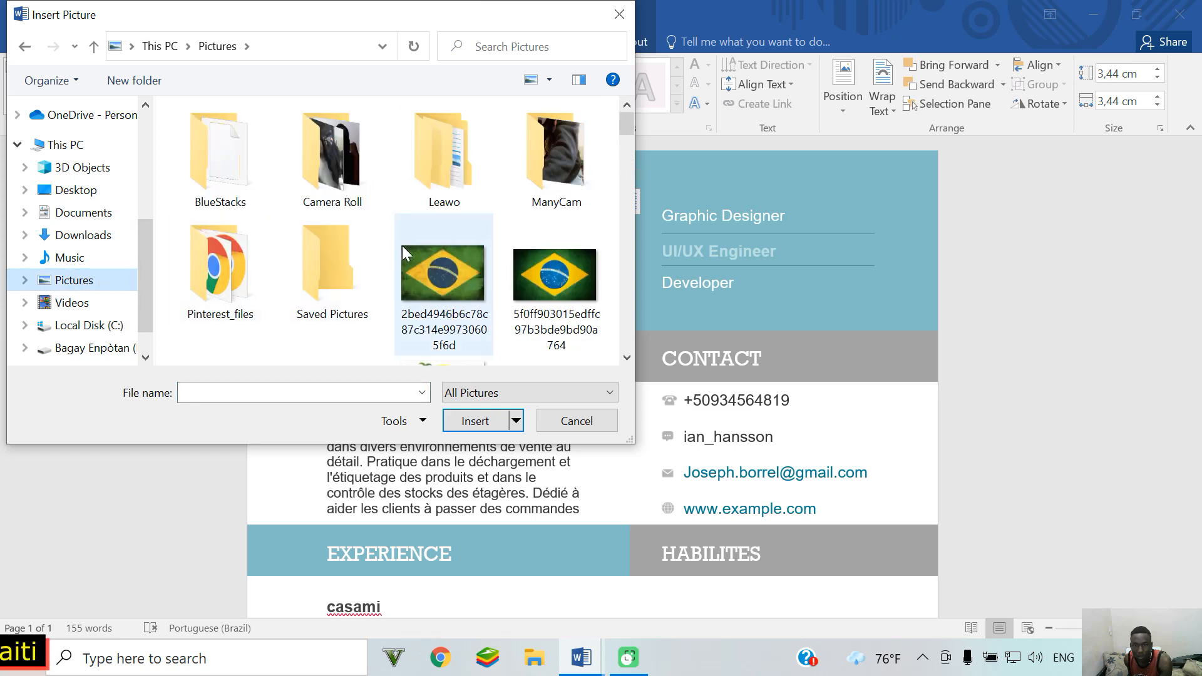
scroll(402, 253, "down", 2)
scroll(402, 245, "down", 5)
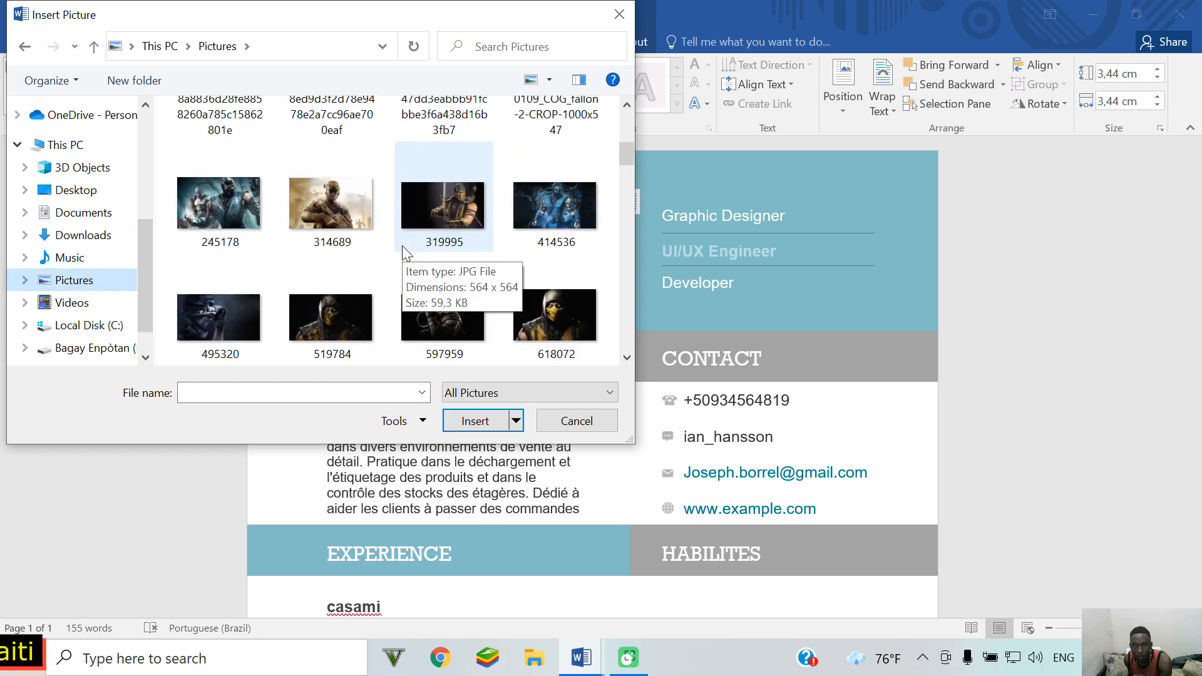
scroll(402, 246, "down", 4)
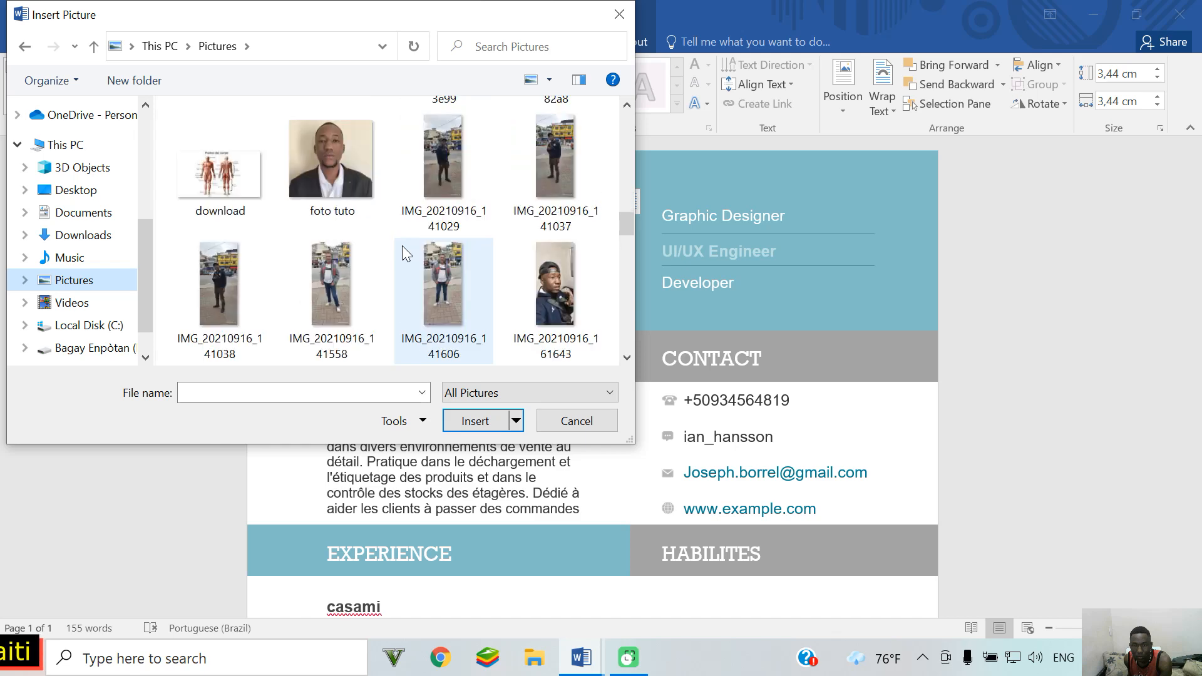
left_click(334, 191)
left_click(455, 422)
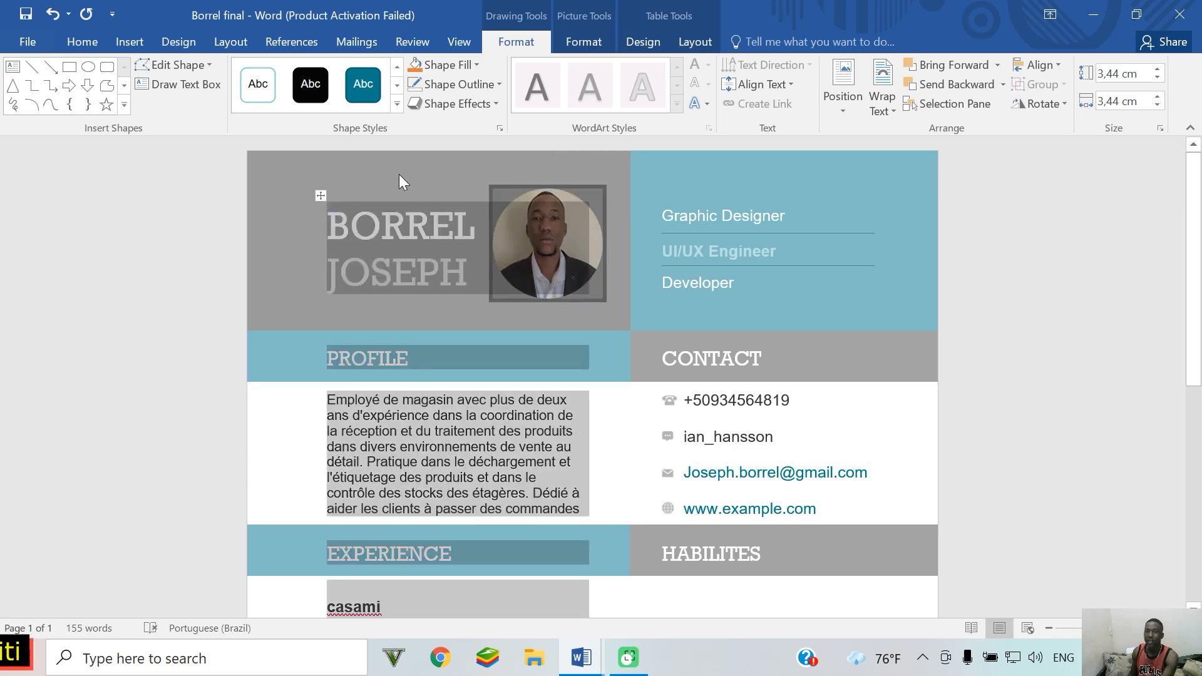
left_click(902, 249)
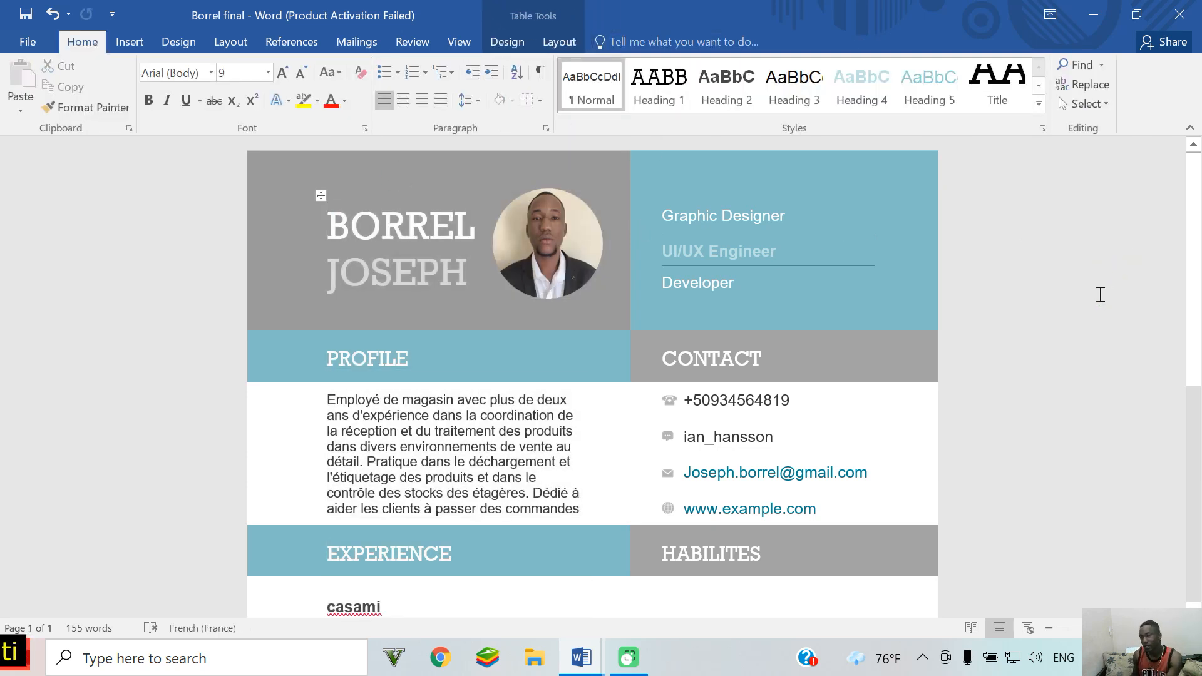